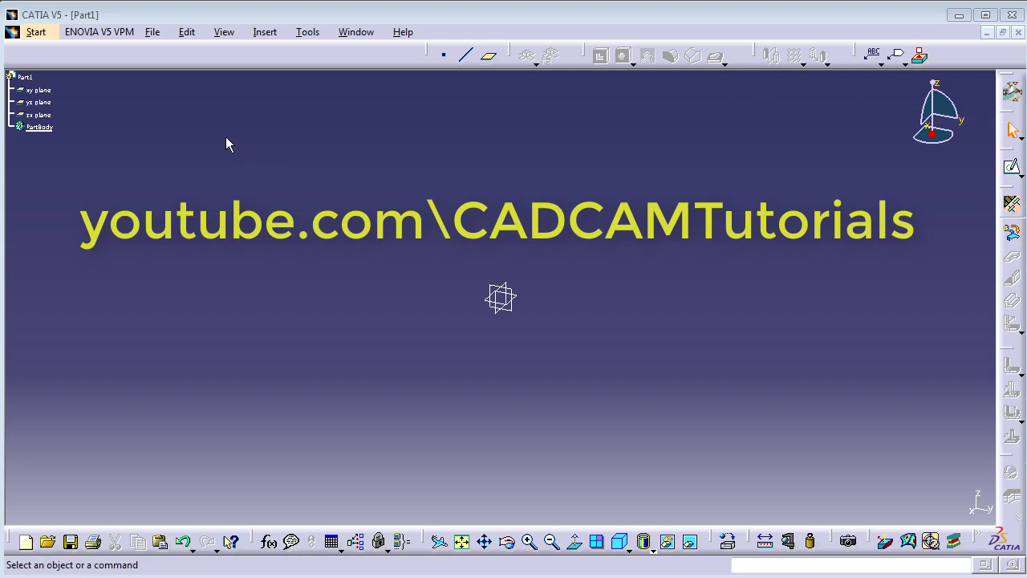
left_click(36, 33)
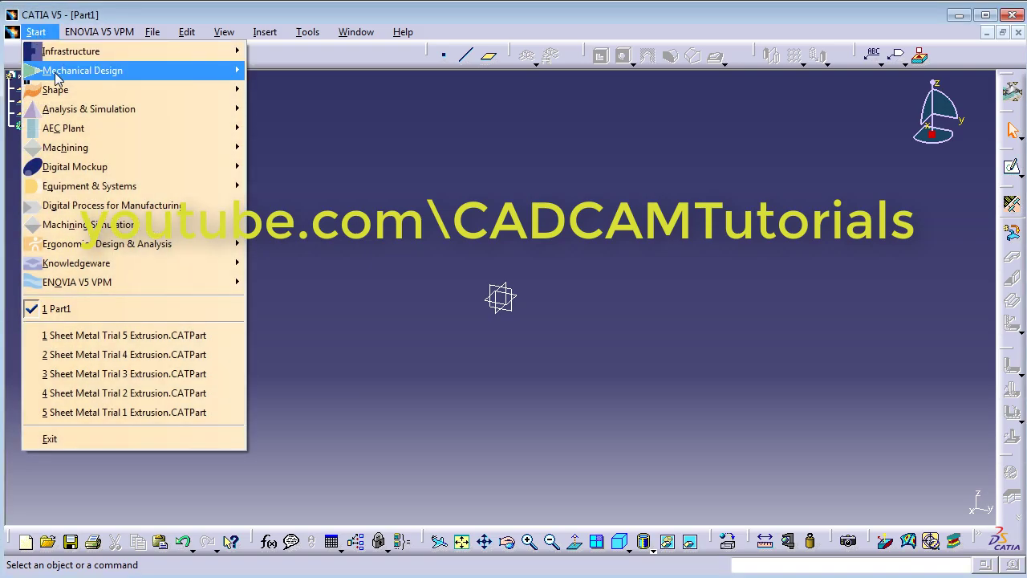
mouse_move(56, 77)
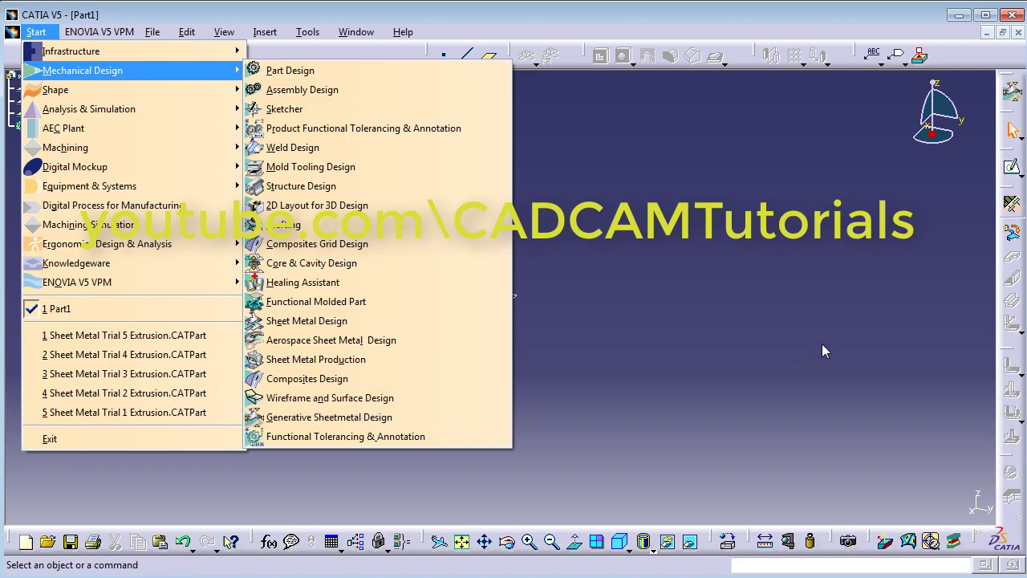
left_click(841, 324)
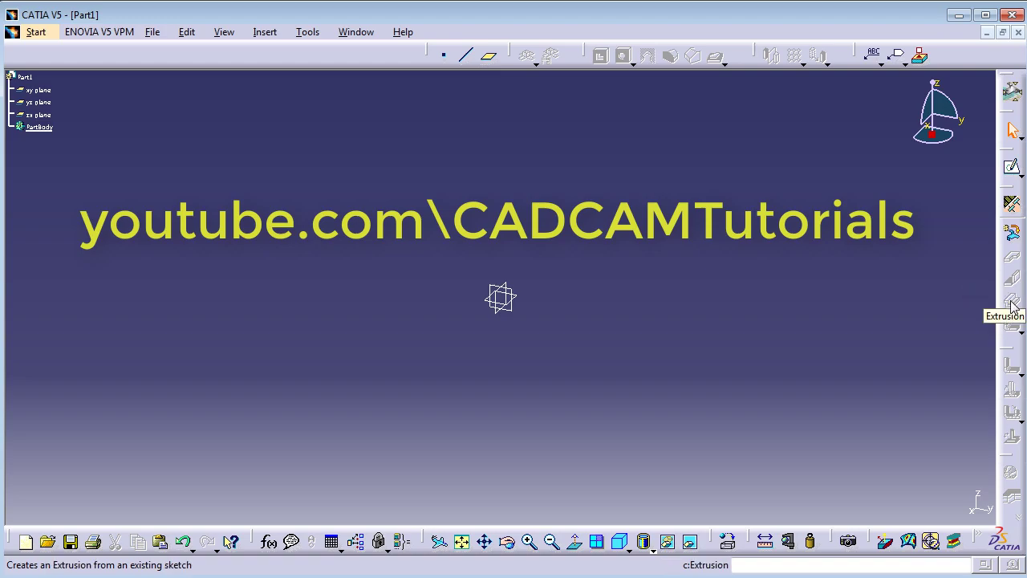
left_click(1016, 376)
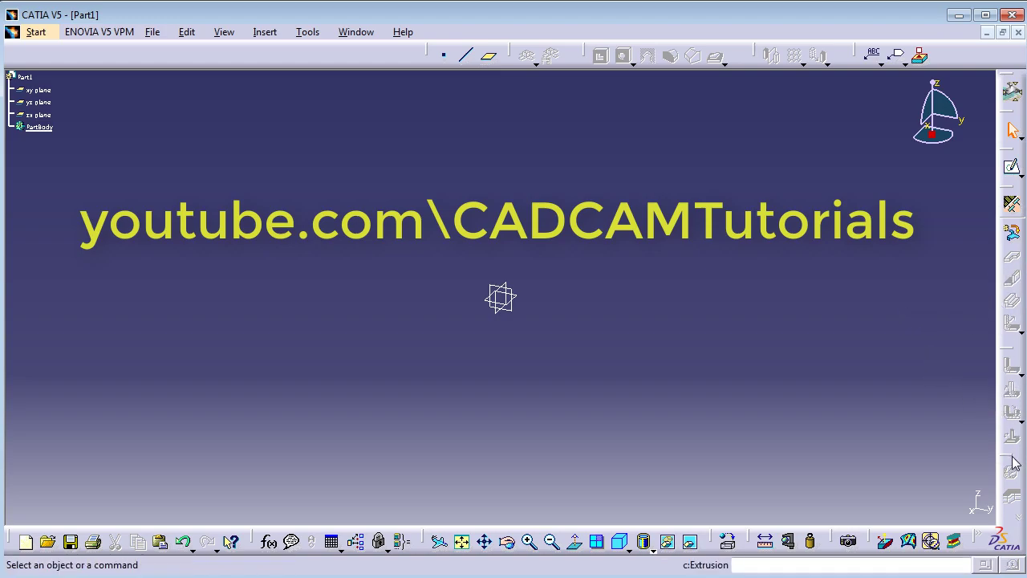
Define the sheet metal parameters with a thickness of 2 mm
left_click(1012, 206)
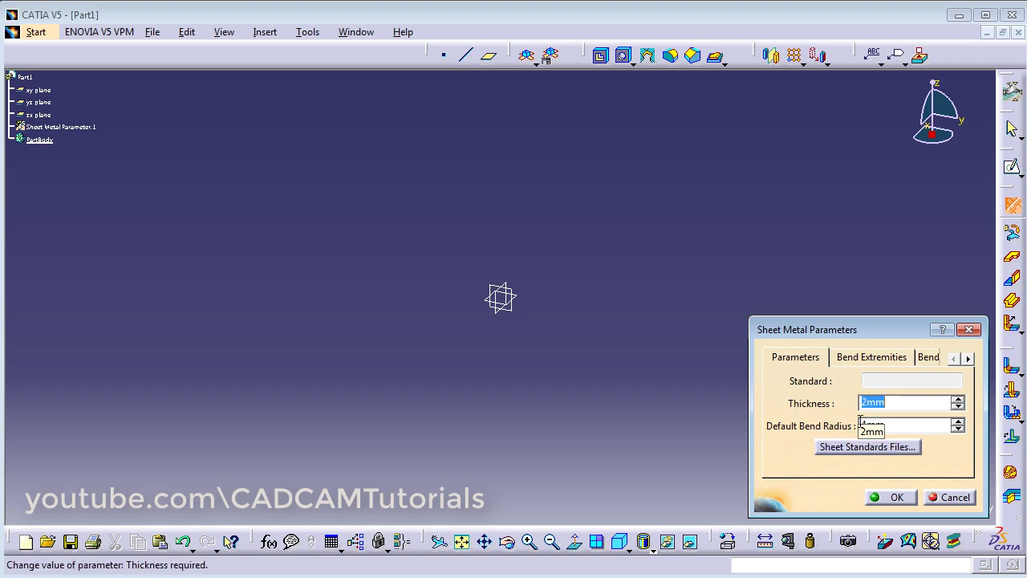
left_click(899, 495)
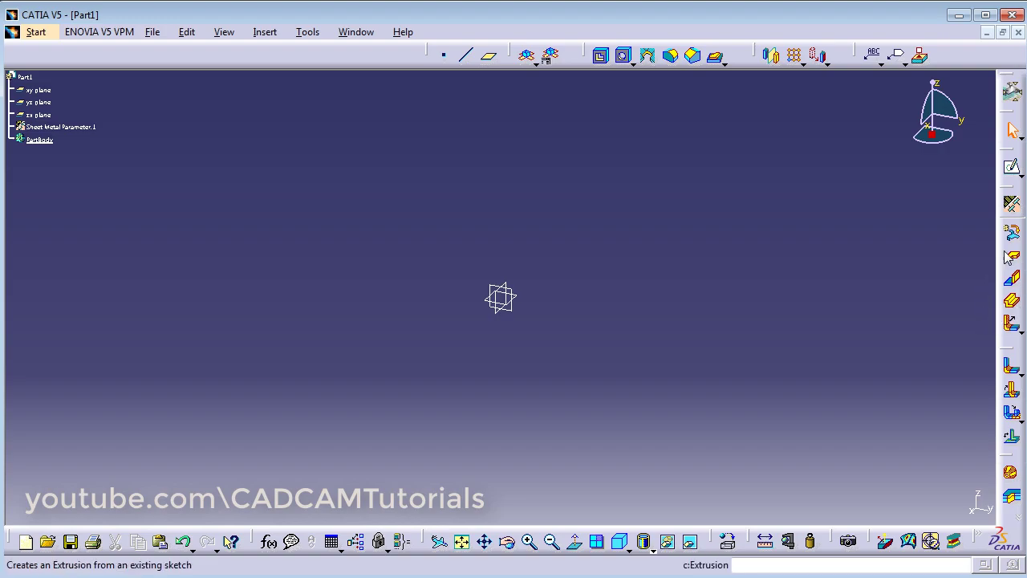
Start a sheet metal Extrusion and open a new sketch on the yz plane for its profile
left_click(1013, 305)
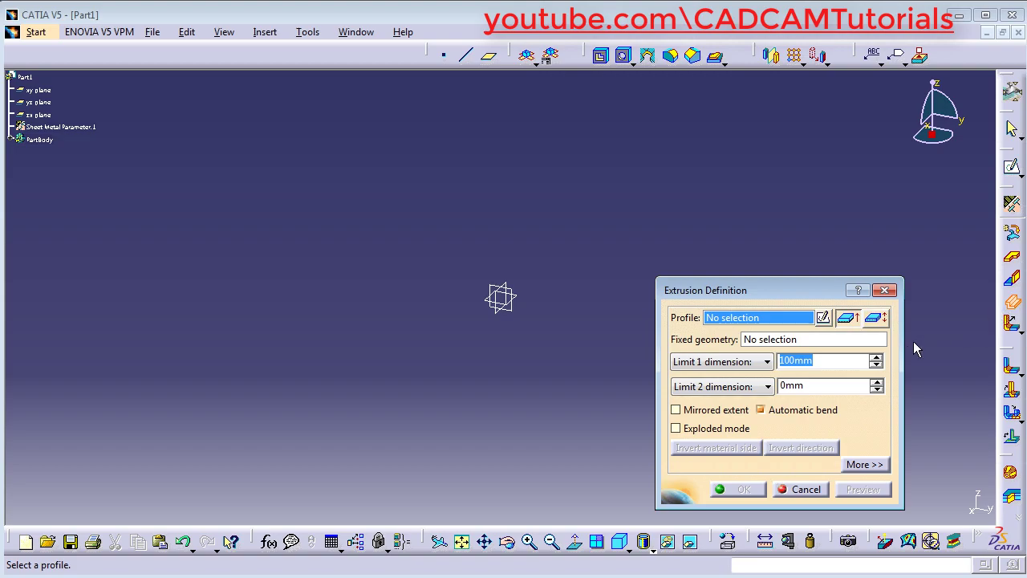
left_click(822, 317)
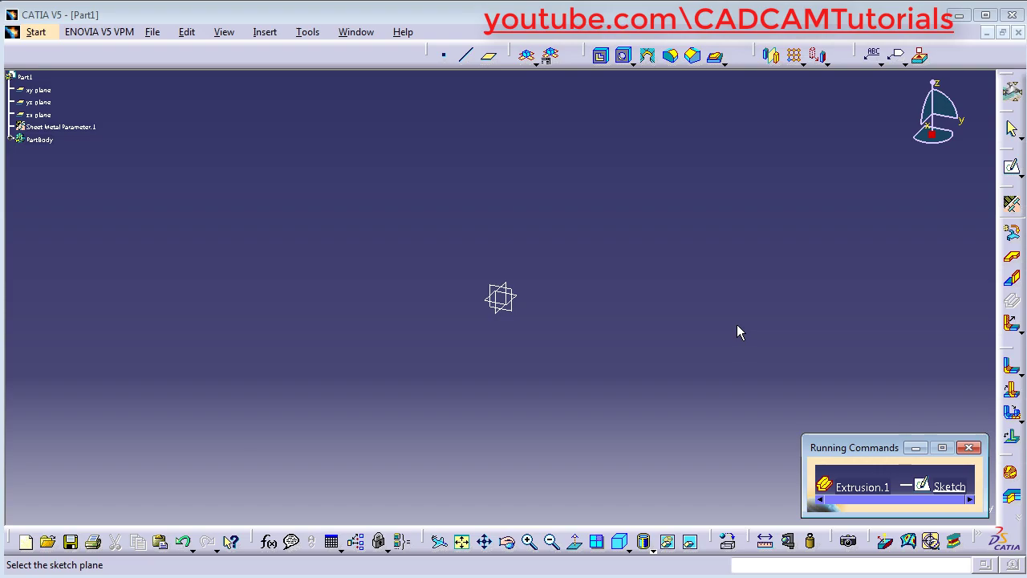
left_click(520, 296)
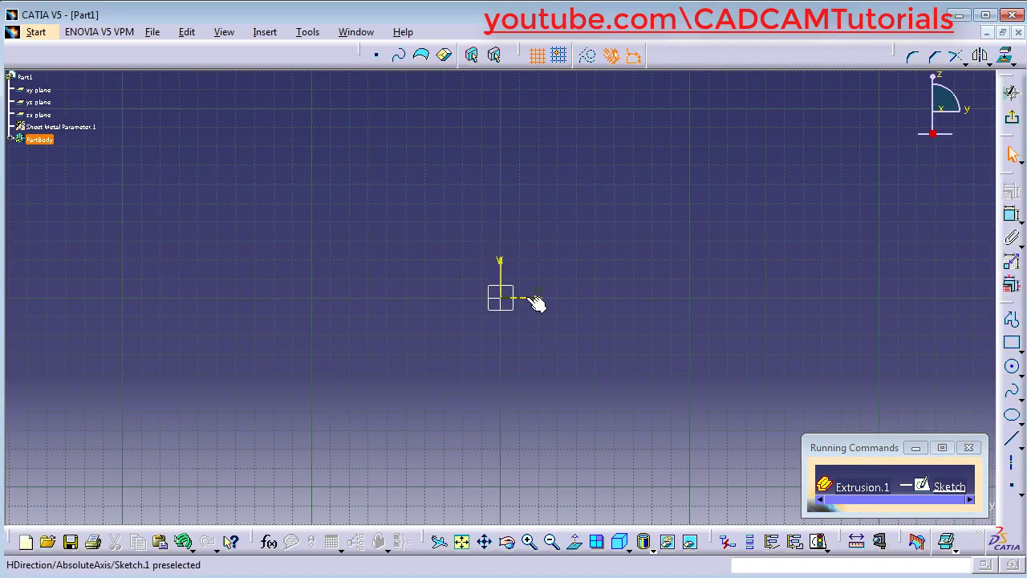
mouse_move(505, 221)
middle_mouse_down()
mouse_move(518, 236)
mouse_move(522, 360)
middle_mouse_up()
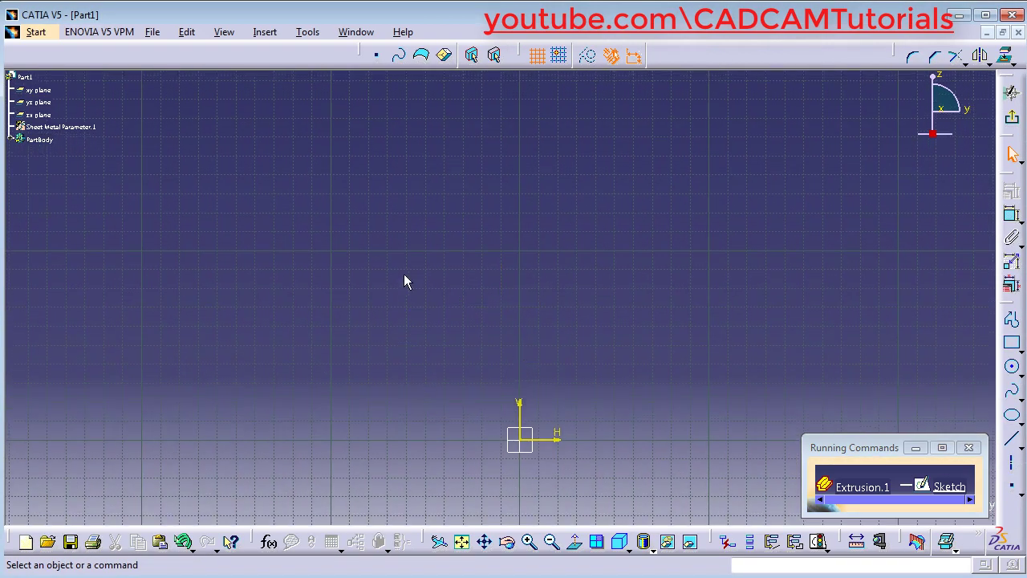
Sketch an open profile: short horizontal line, vertical line about 127 mm, tangent semicircle, horizontal line through the origin, inclined line ending near (122, 127) mm
left_click(1012, 322)
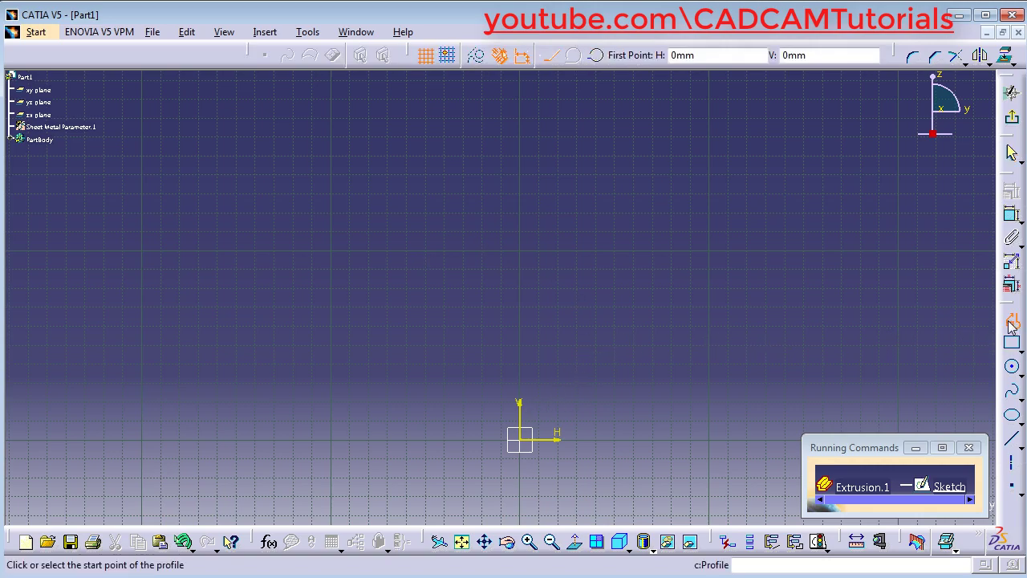
left_click(235, 199)
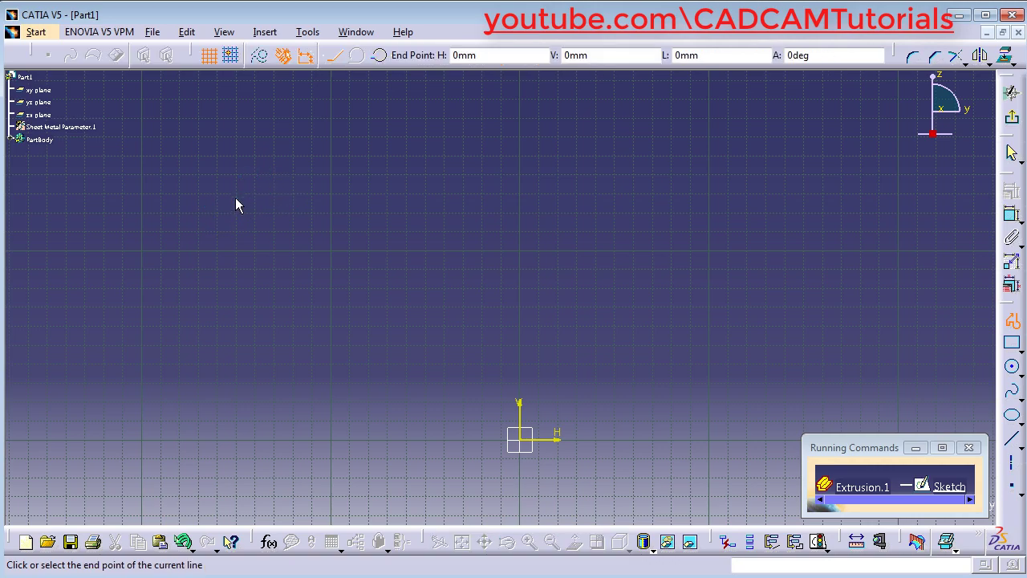
left_click(335, 199)
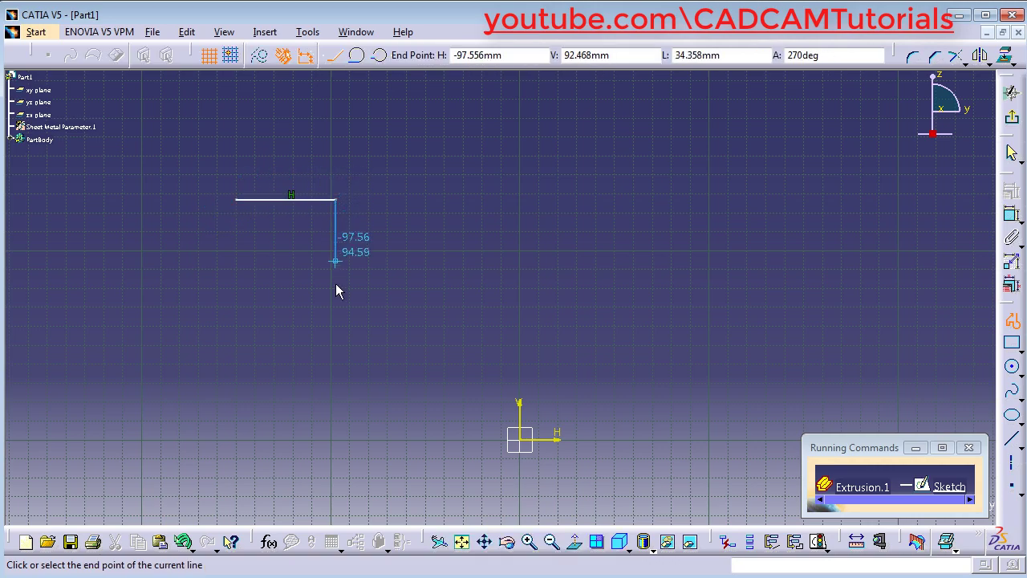
left_click(336, 441)
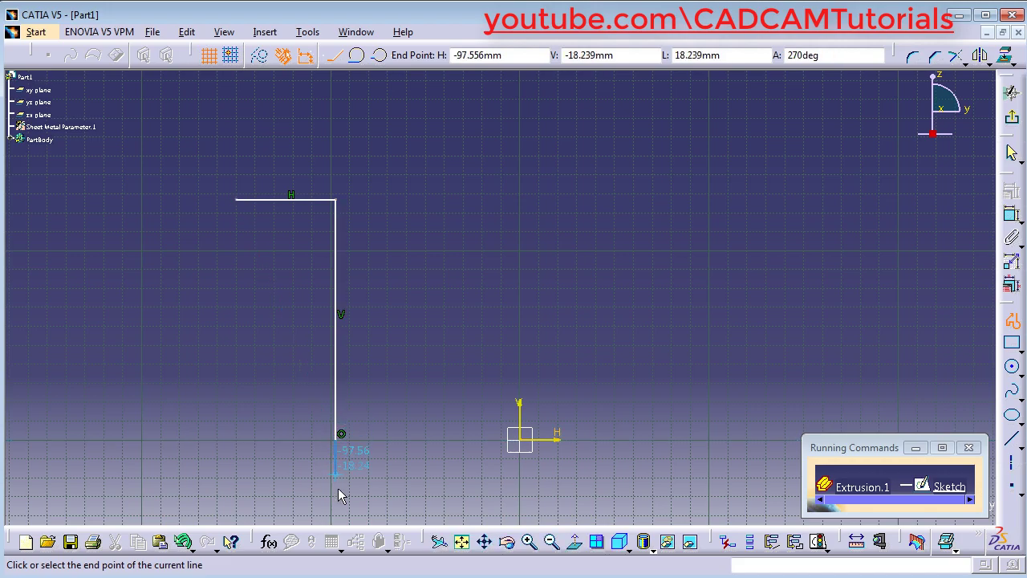
left_click(358, 57)
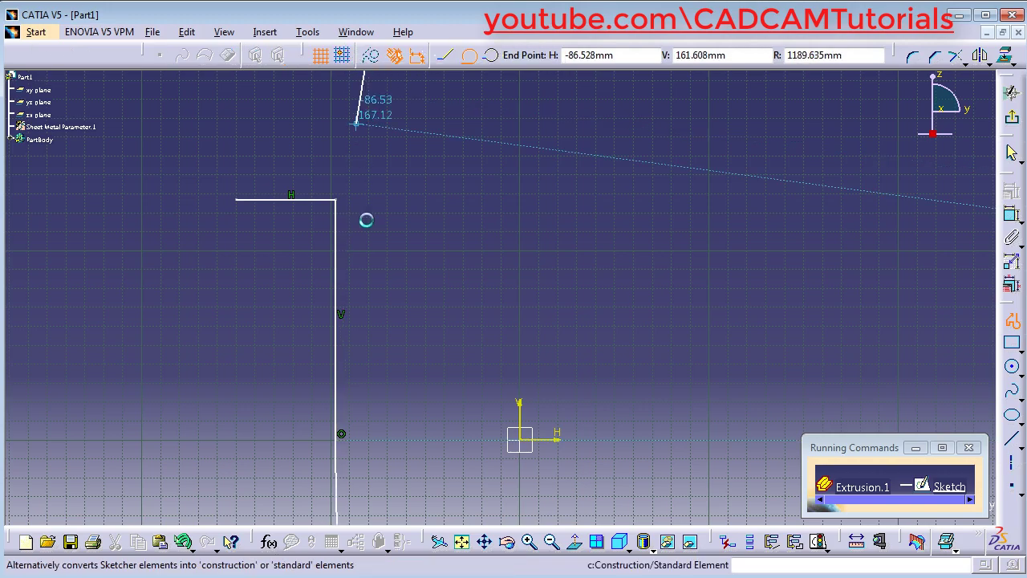
left_click(434, 440)
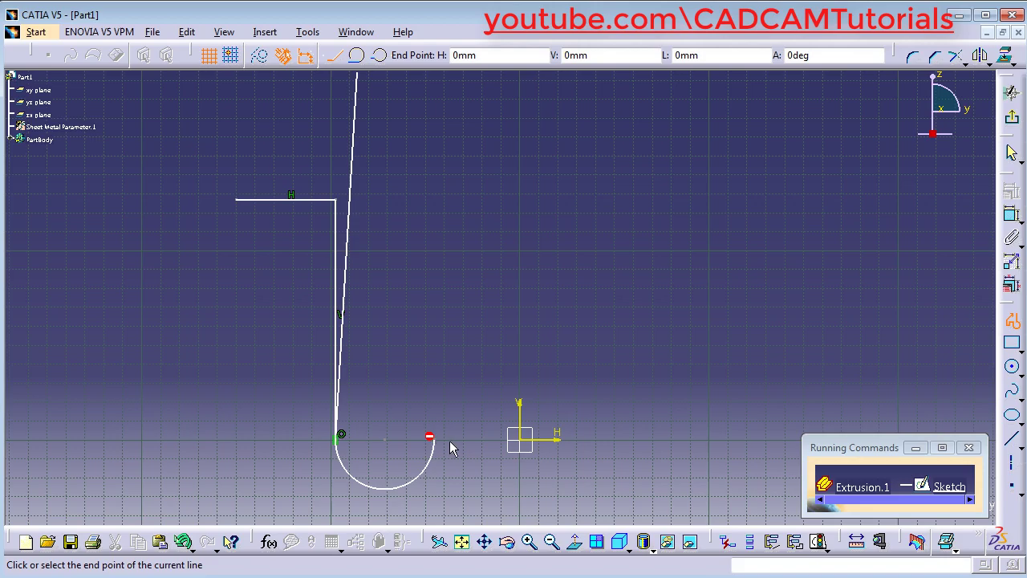
left_click(637, 440)
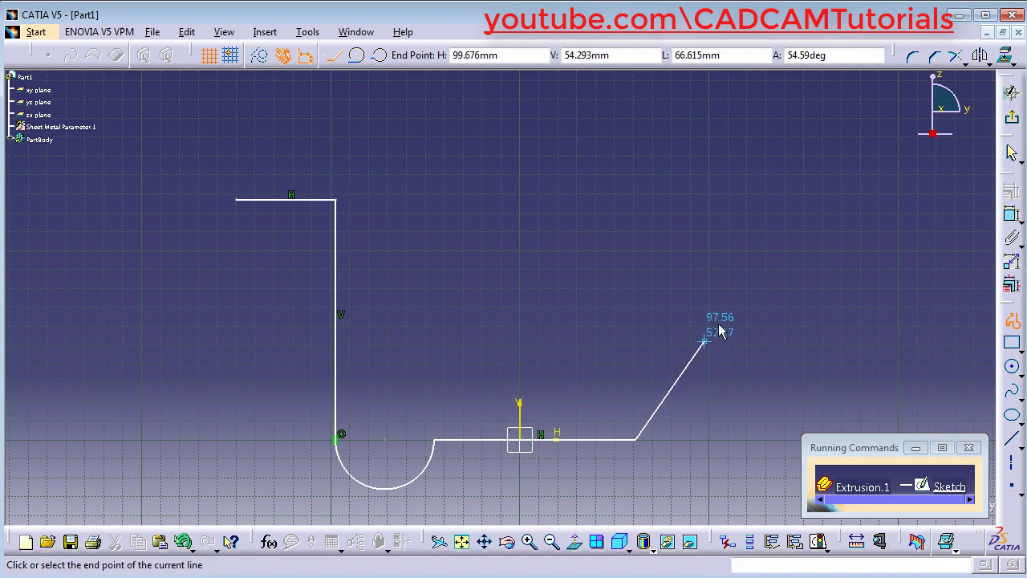
left_click(751, 200)
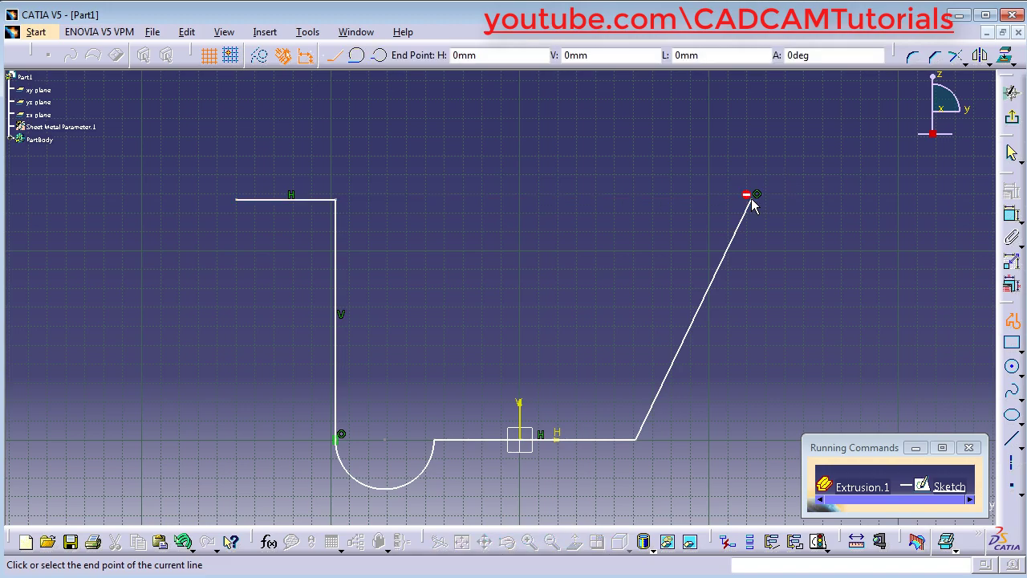
key("Escape")
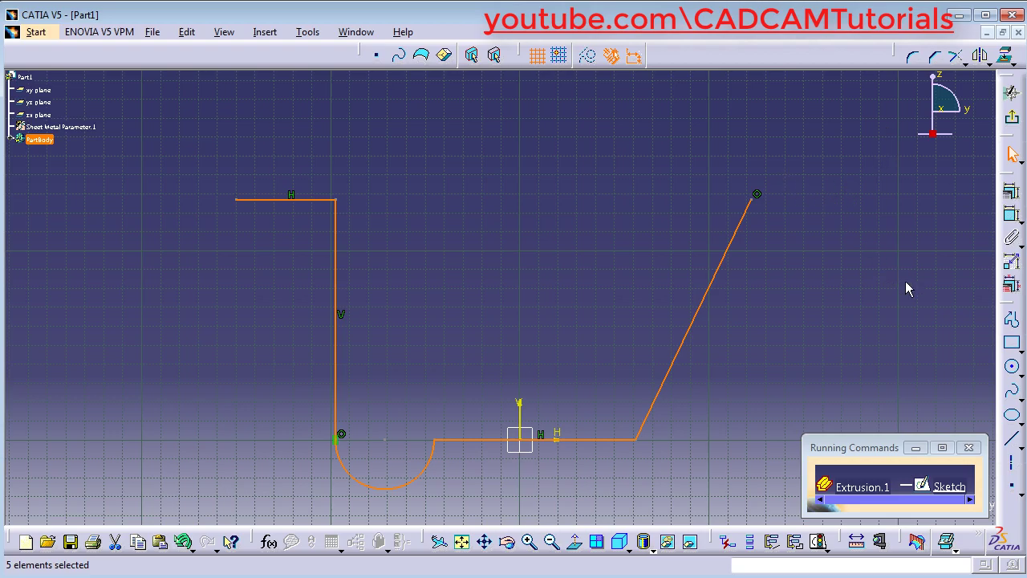
Draw a four-point spline from the inclined line's upper end through about (192, 144) mm to about (229, 171) mm
left_click(1013, 395)
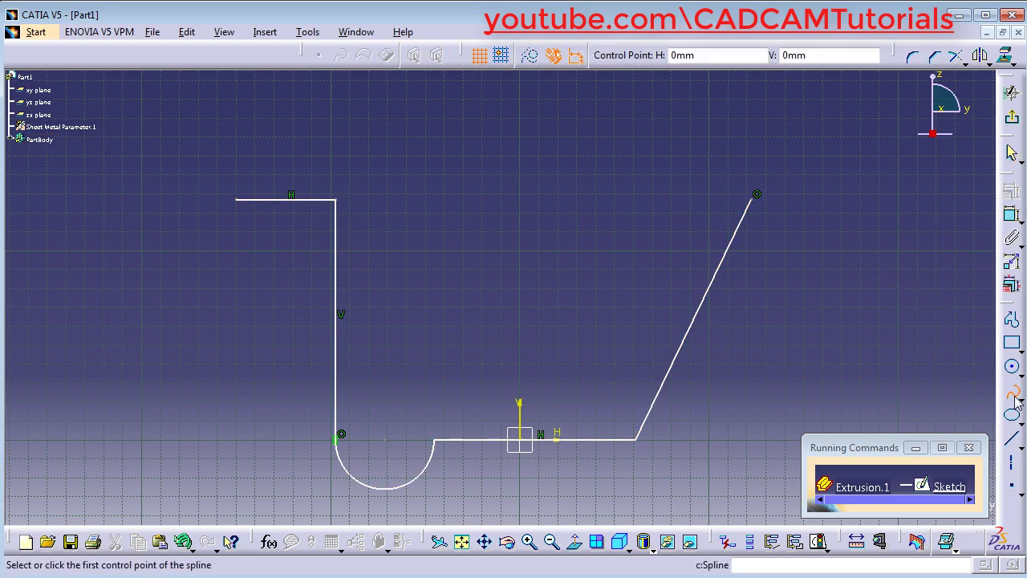
left_click(752, 196)
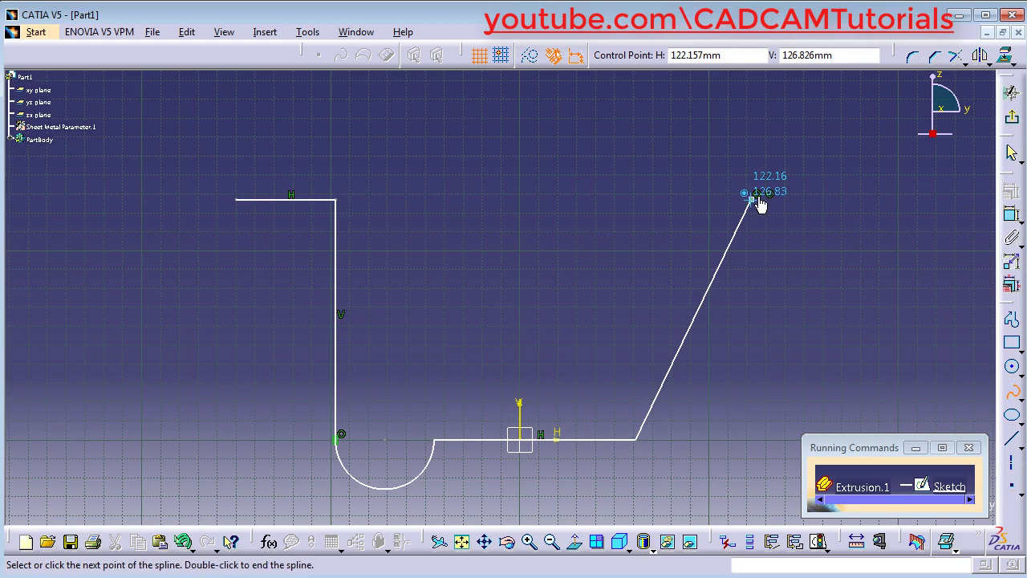
left_click(809, 144)
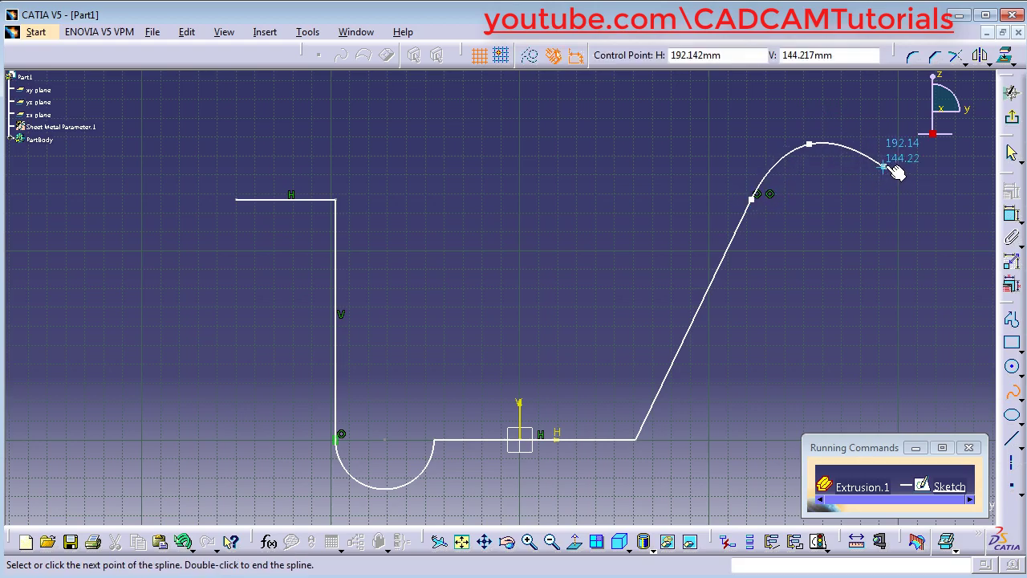
left_click(883, 166)
middle_click_drag(904, 154, 781, 179)
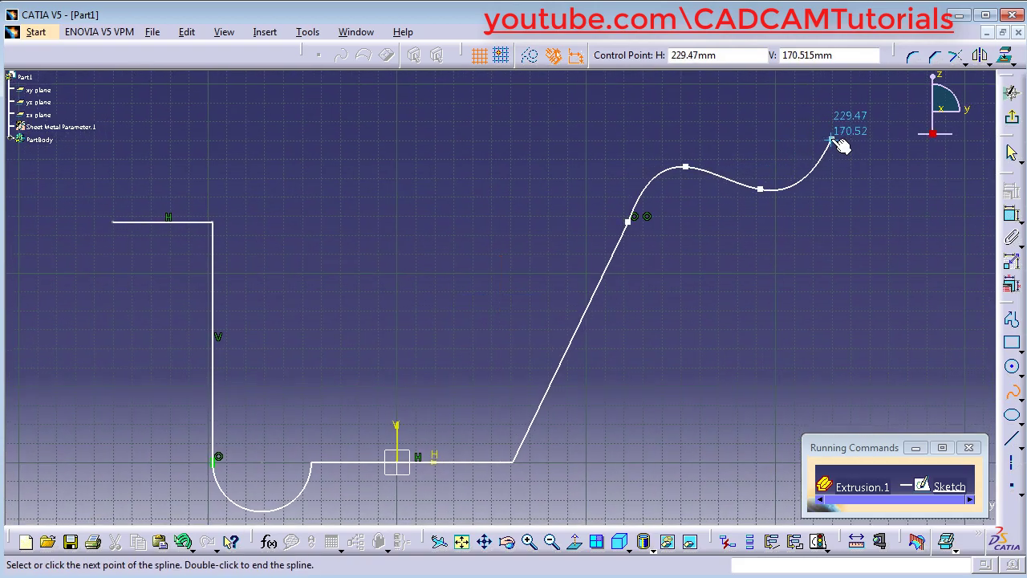
left_click(831, 140)
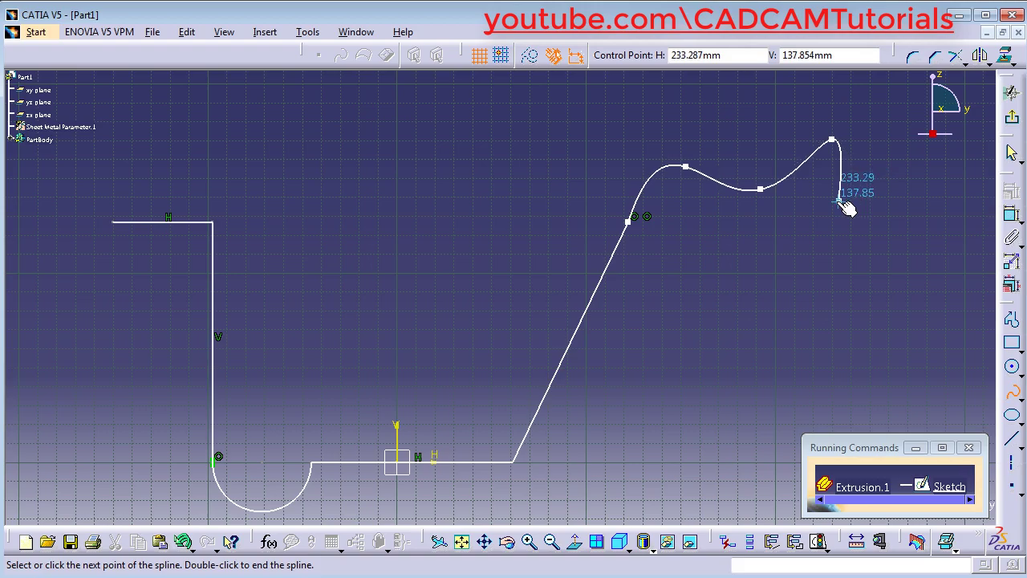
key("Escape")
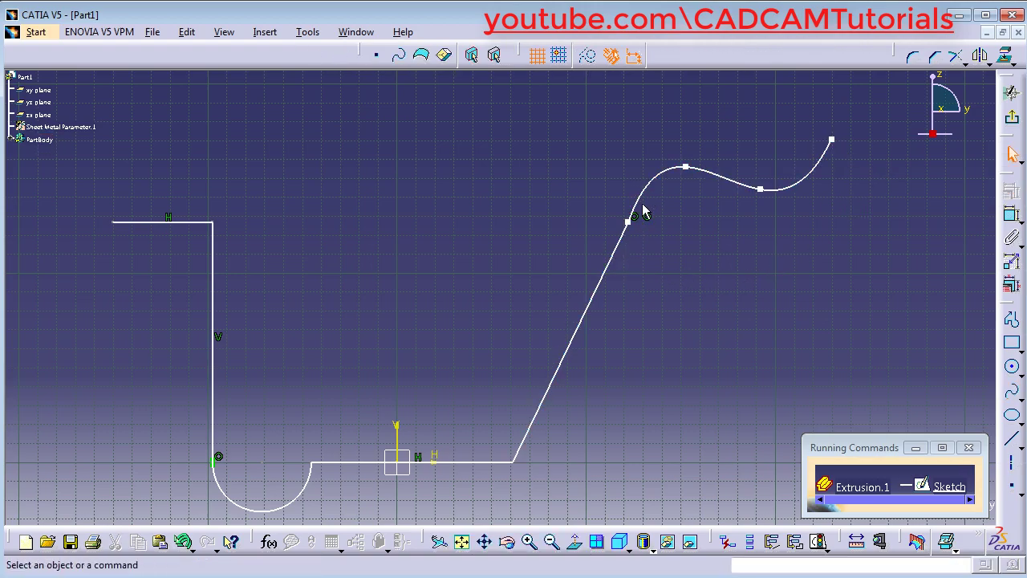
Apply a tangency constraint between the inclined line and the spline
left_click(627, 254)
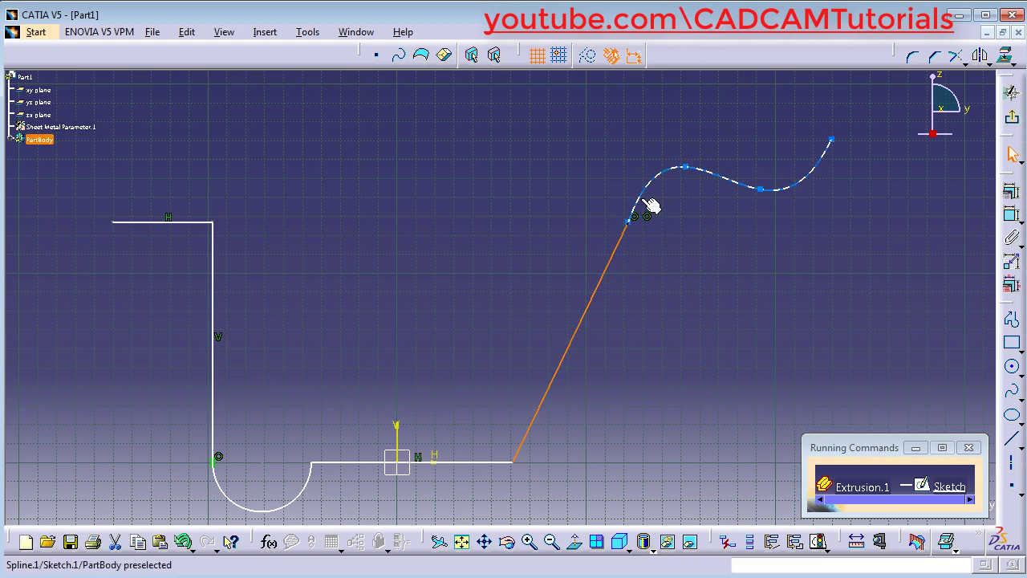
left_click(643, 202, "ctrl")
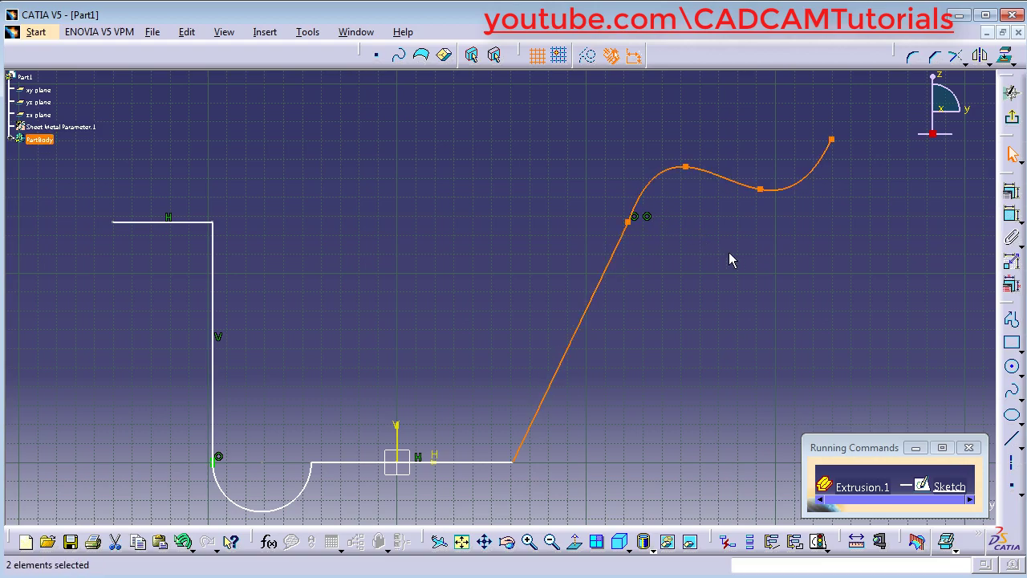
left_click(1012, 195)
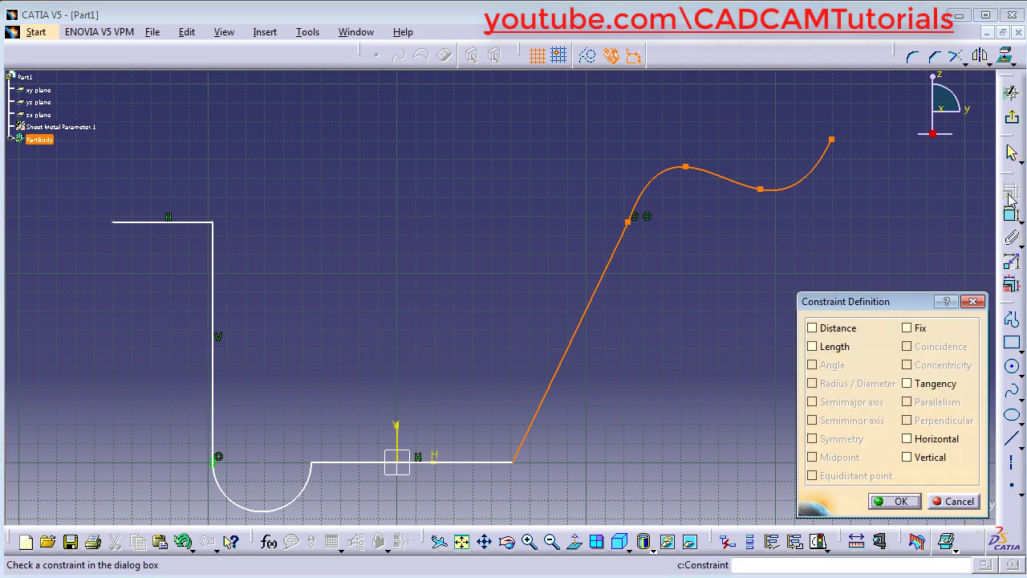
left_click(929, 385)
left_click(898, 501)
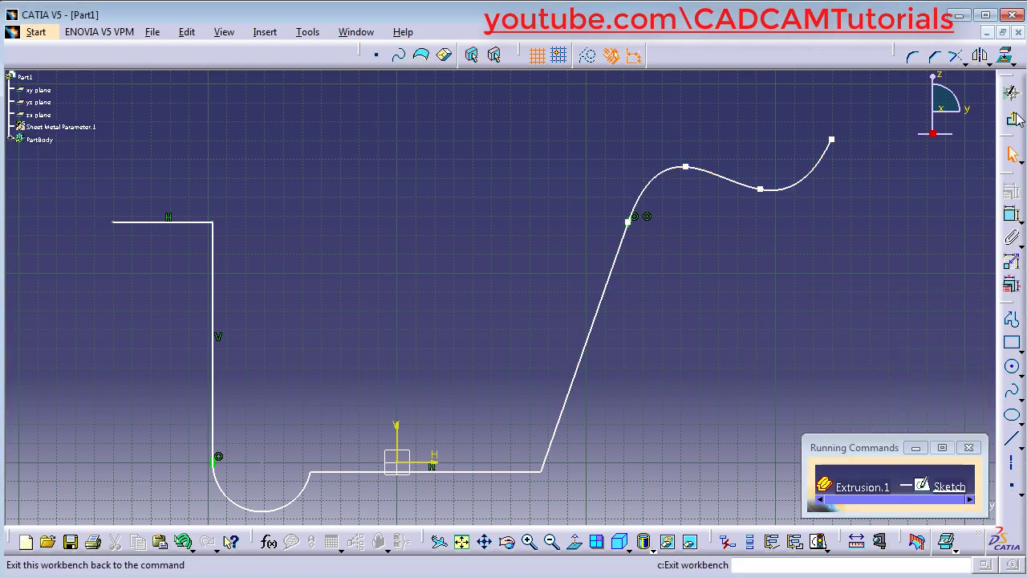
Finish the profile sketch and preview its extrusion in isometric view with Limit 1 at 100 mm and Limit 2 at 0 mm
left_click(1013, 119)
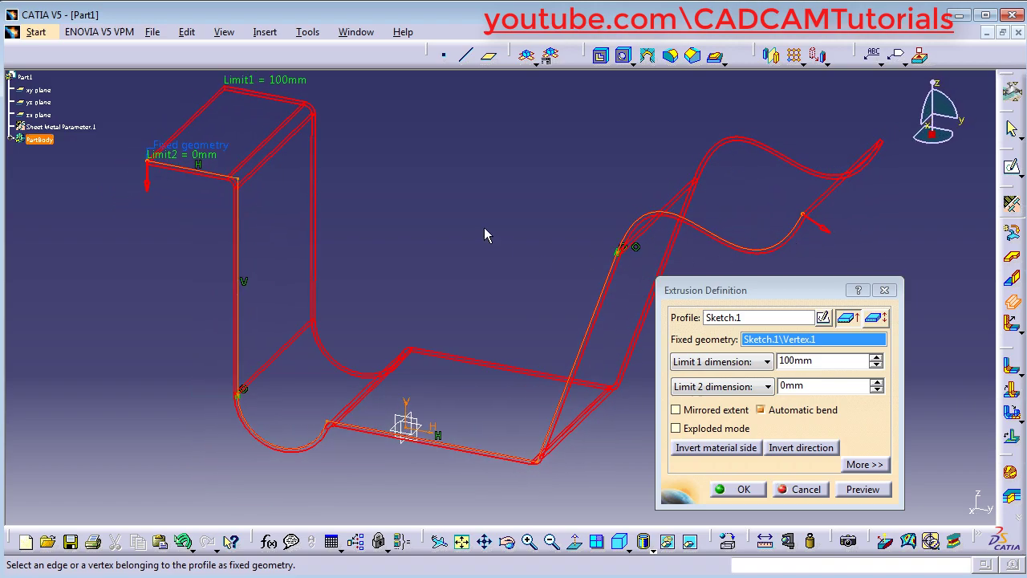
left_click(859, 488)
middle_click_drag(534, 241, 508, 274)
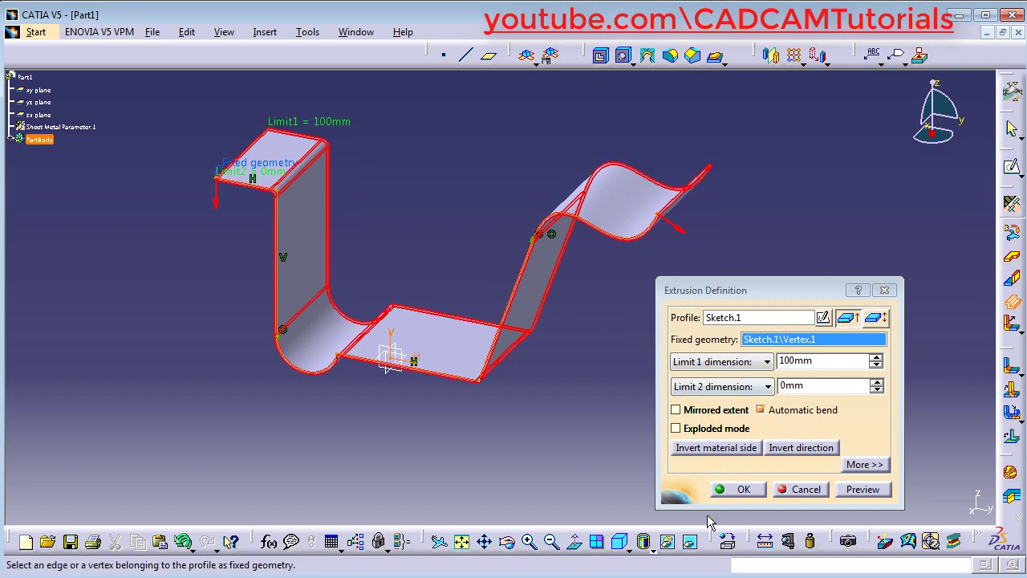
left_click(623, 545)
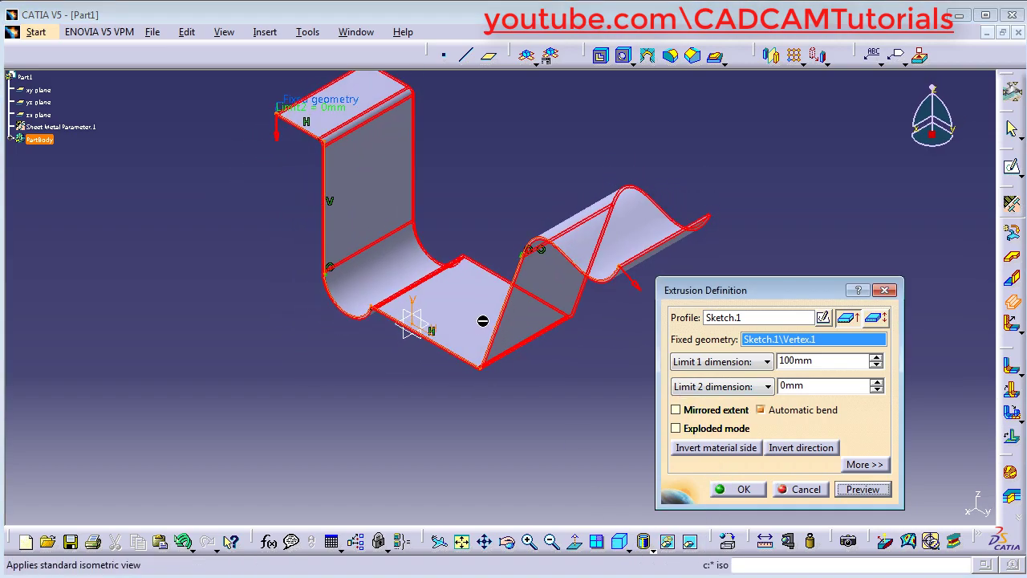
middle_click_drag(408, 358, 379, 384)
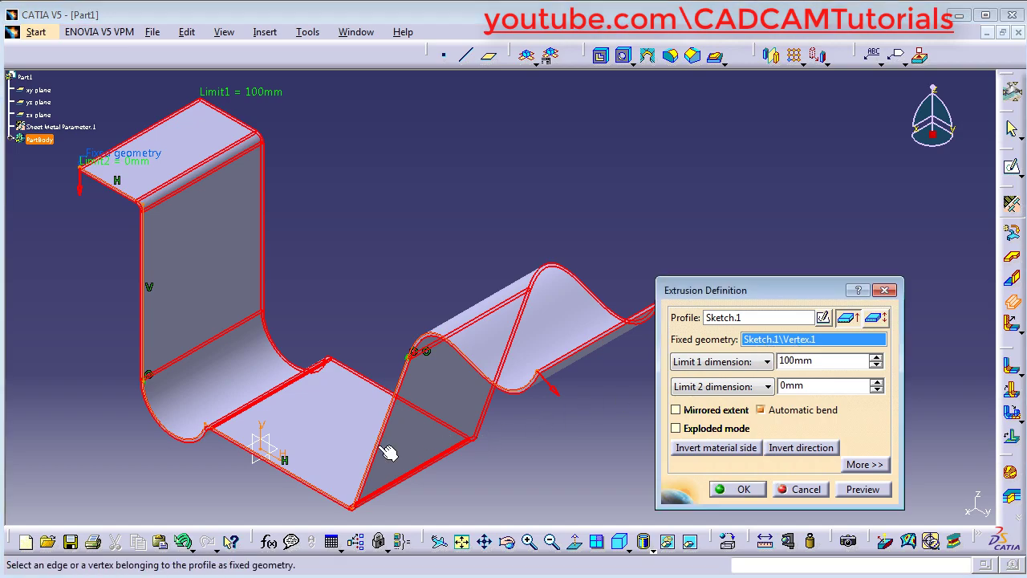
middle_click_drag(390, 449, 399, 411)
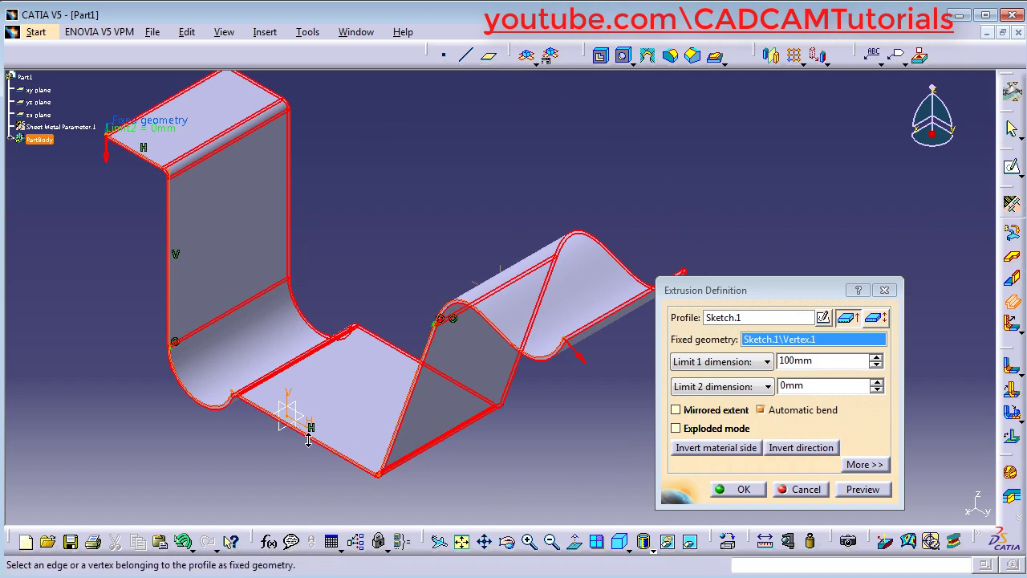
middle_click_drag(311, 471, 292, 417)
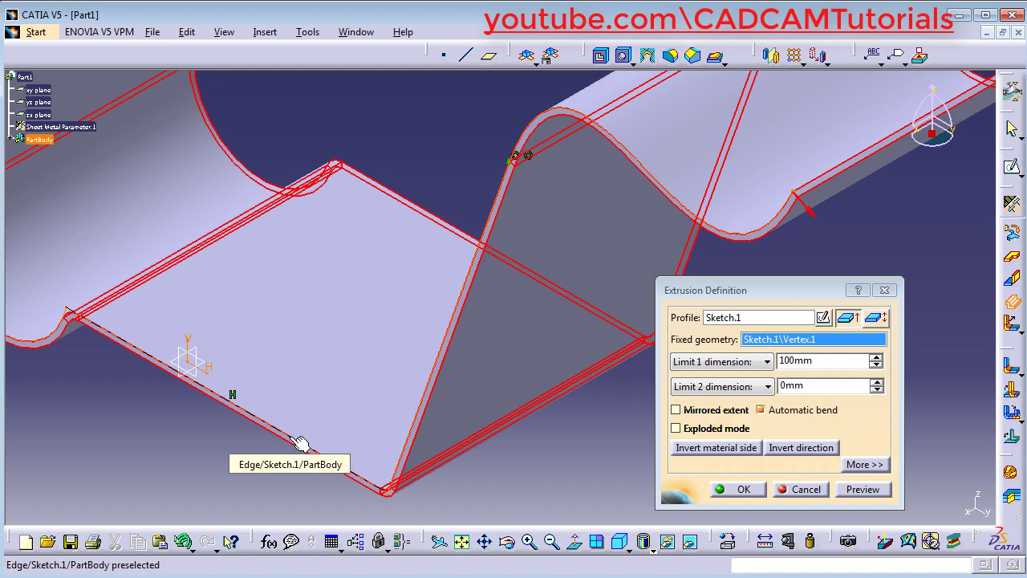
Set the horizontal line through the origin as the extrusion's fixed geometry
left_click(297, 442)
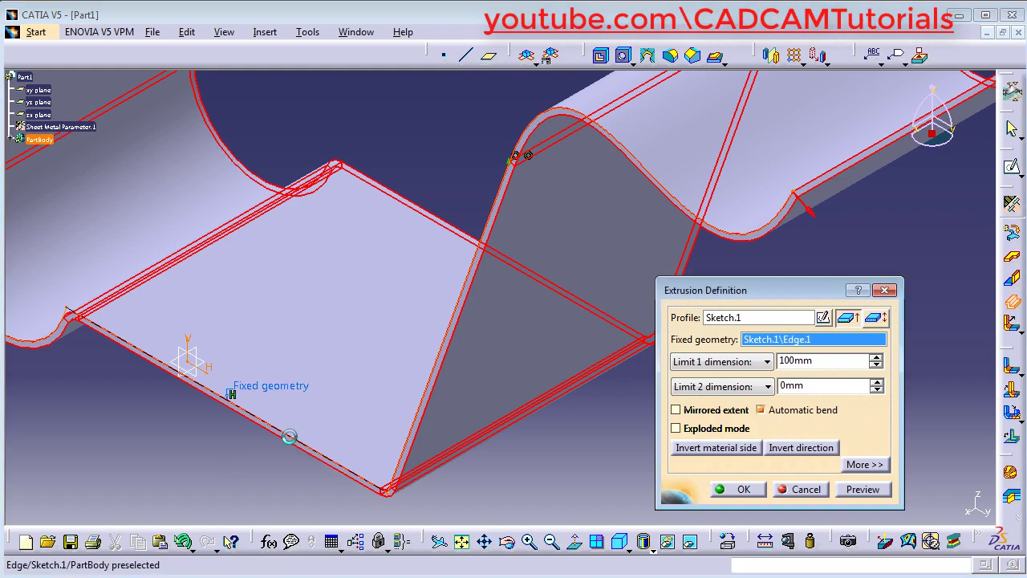
mouse_move(277, 353)
middle_mouse_down()
mouse_move(271, 412)
mouse_move(370, 248)
mouse_move(308, 329)
middle_mouse_up()
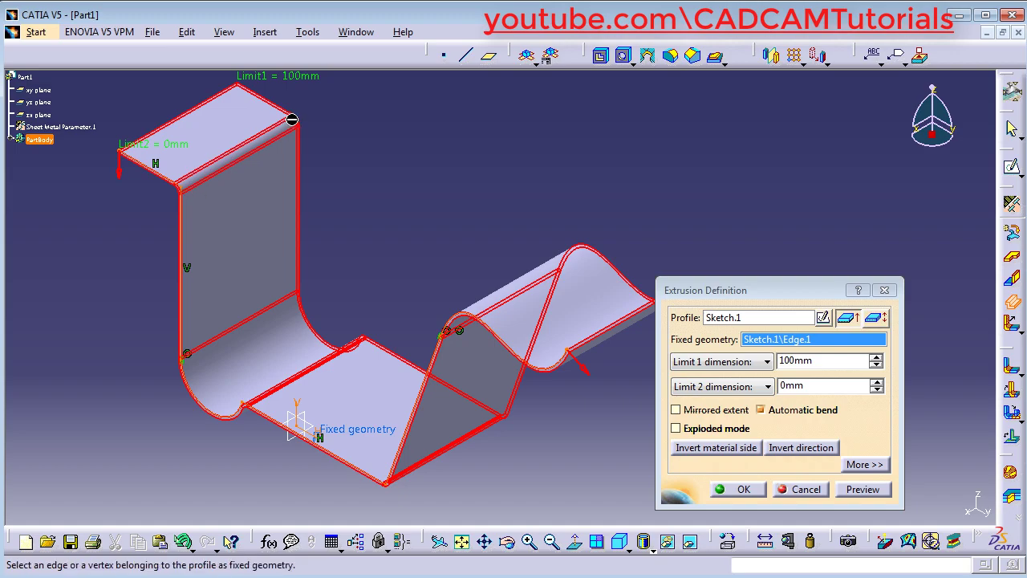
Set the extrusion's Limit 2 dimension to 50 mm
double_click(818, 385)
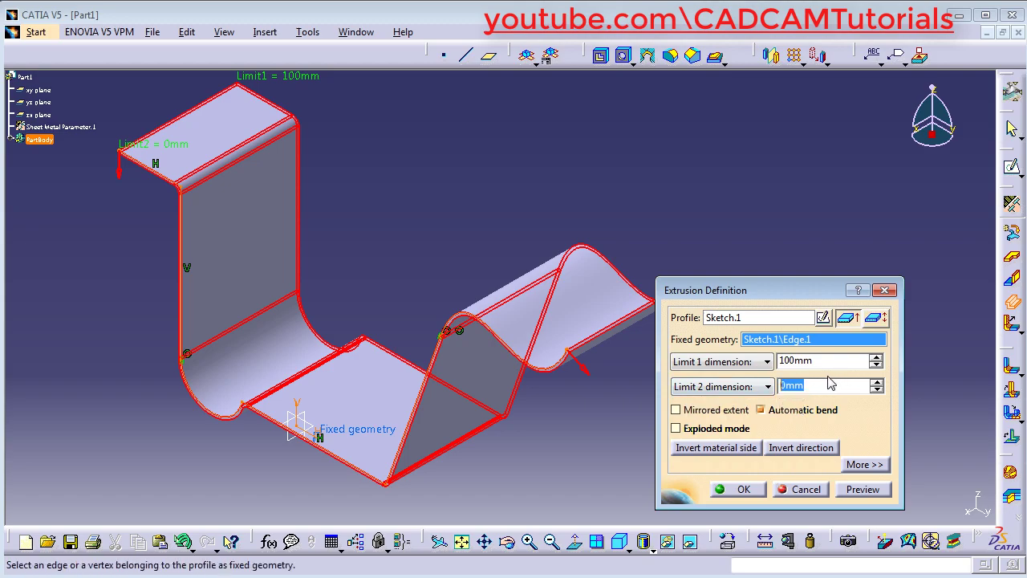
type("50")
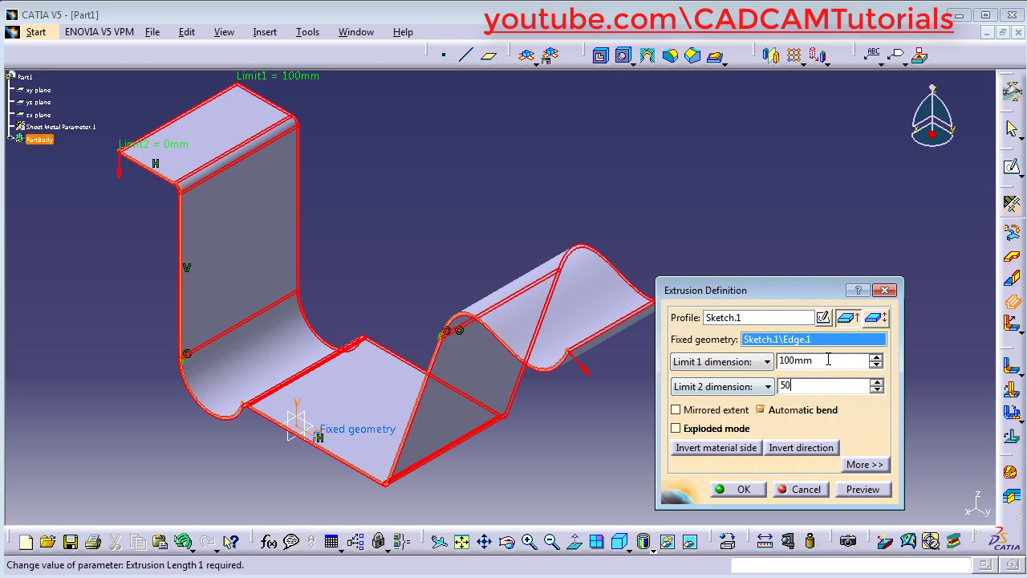
left_click(824, 360)
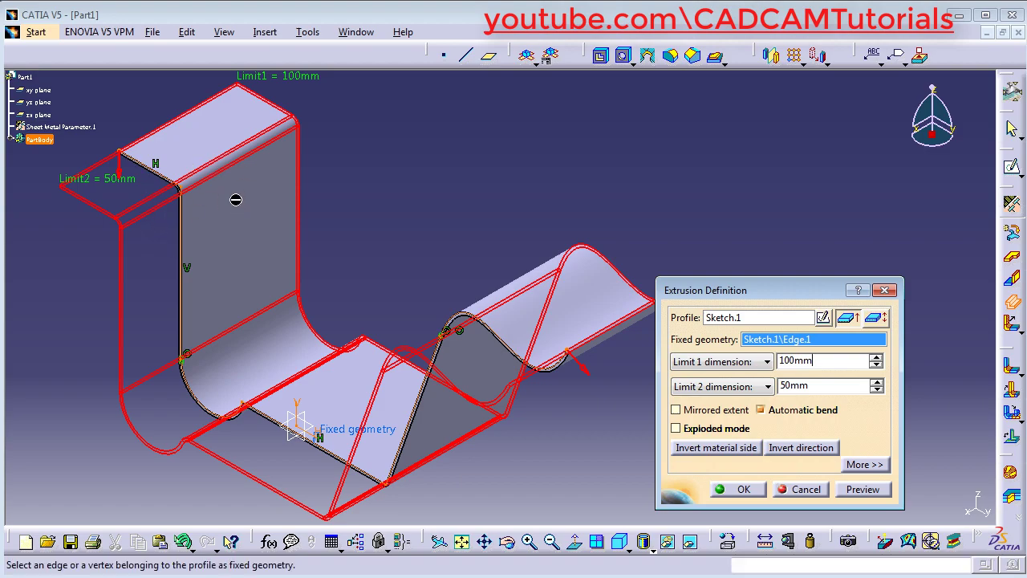
Preview the extrusion with its direction inverted, and restore the original direction
left_click(803, 447)
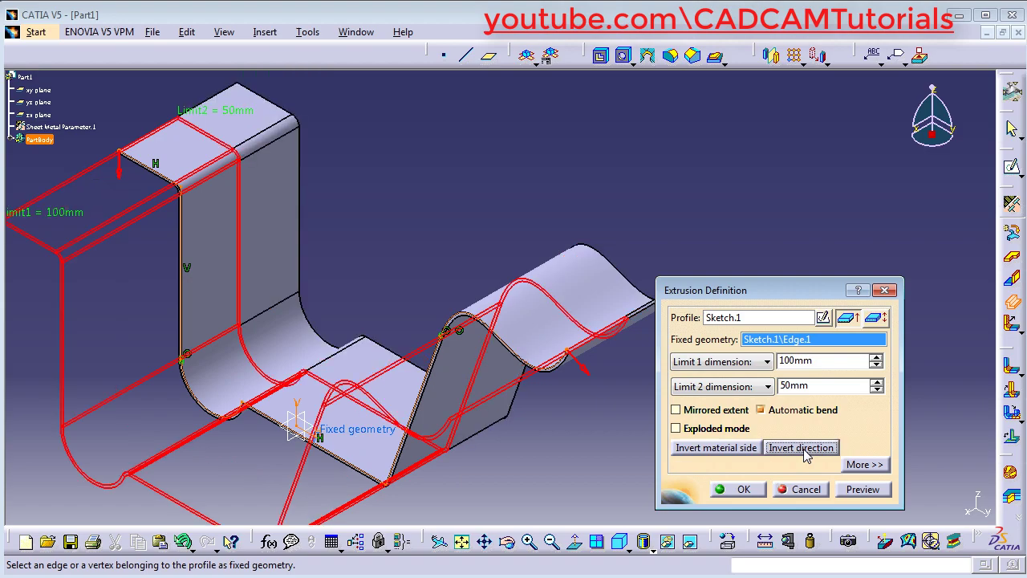
left_click(872, 492)
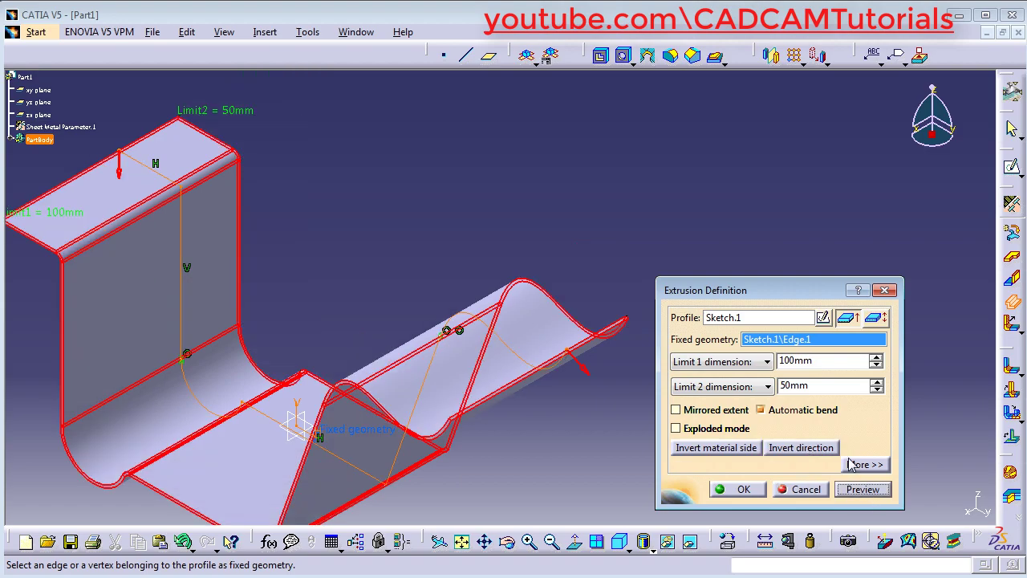
left_click(808, 452)
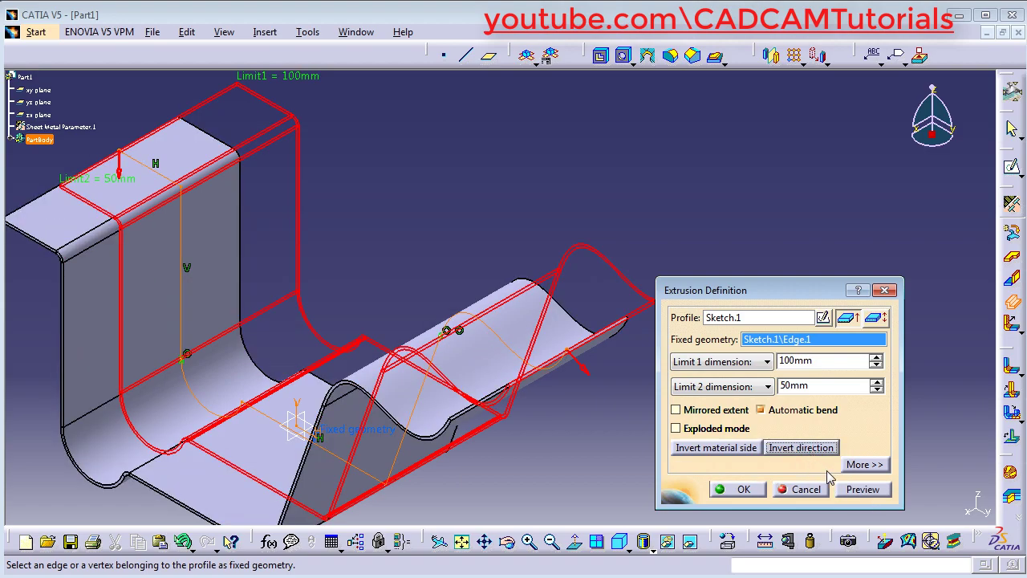
left_click(865, 491)
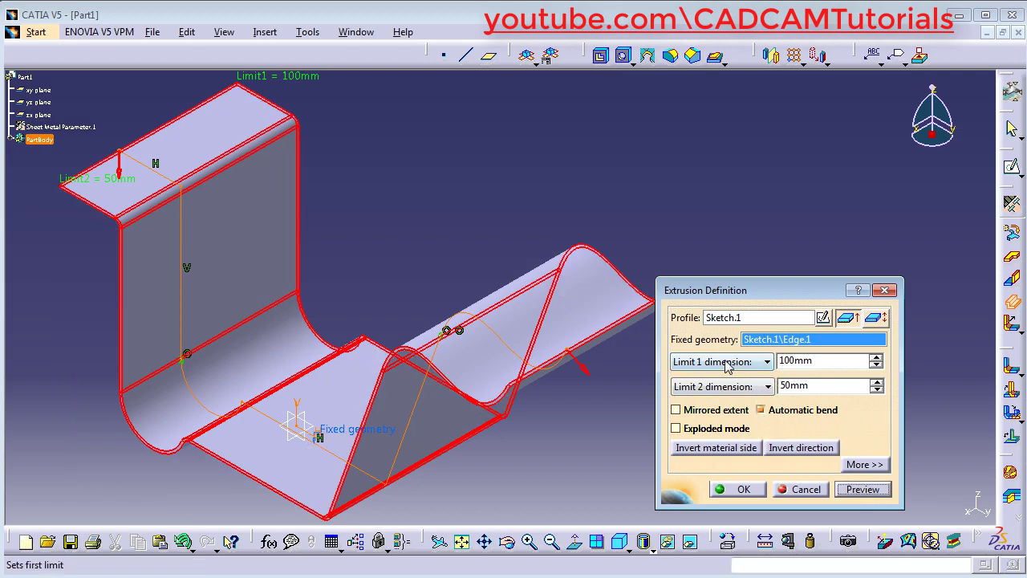
Examine the available limit types for Limit 1 and Limit 2
left_click(767, 363)
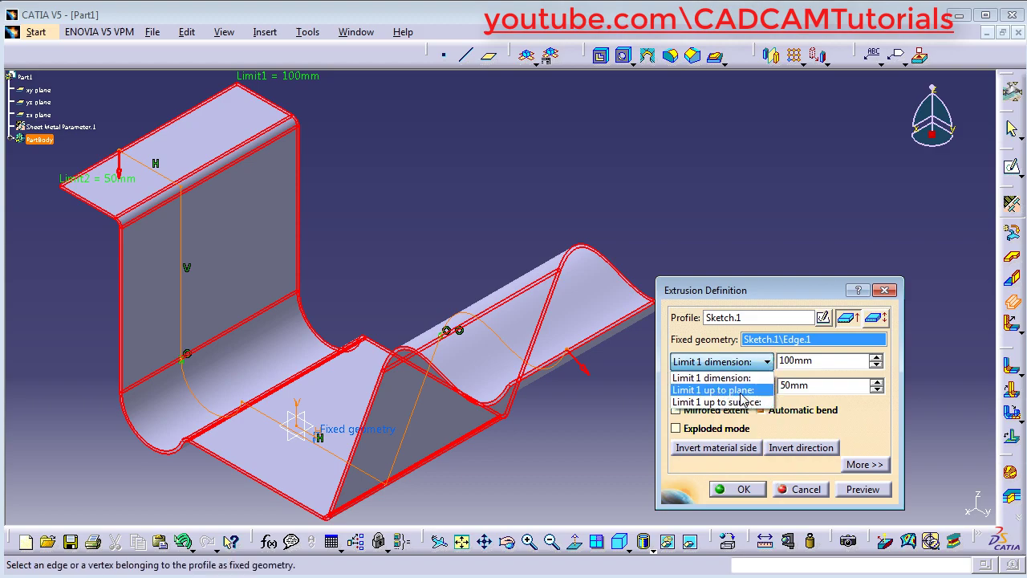
left_click(832, 408)
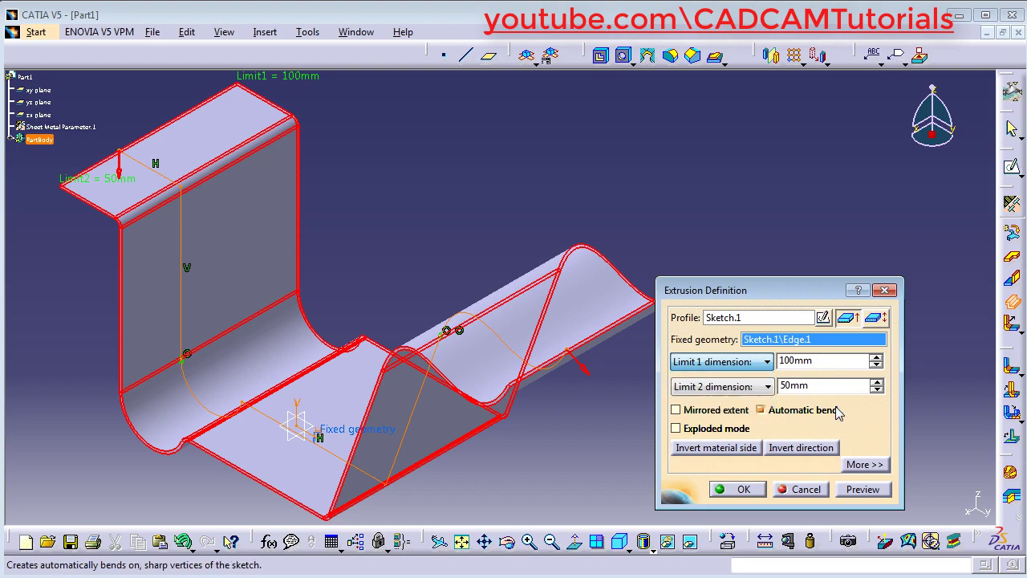
left_click(766, 387)
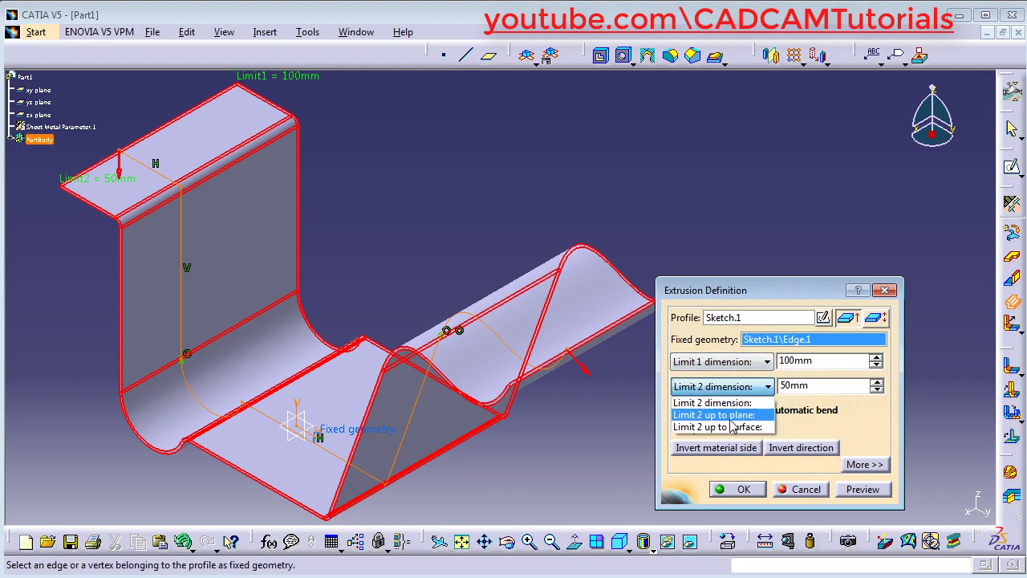
left_click(842, 417)
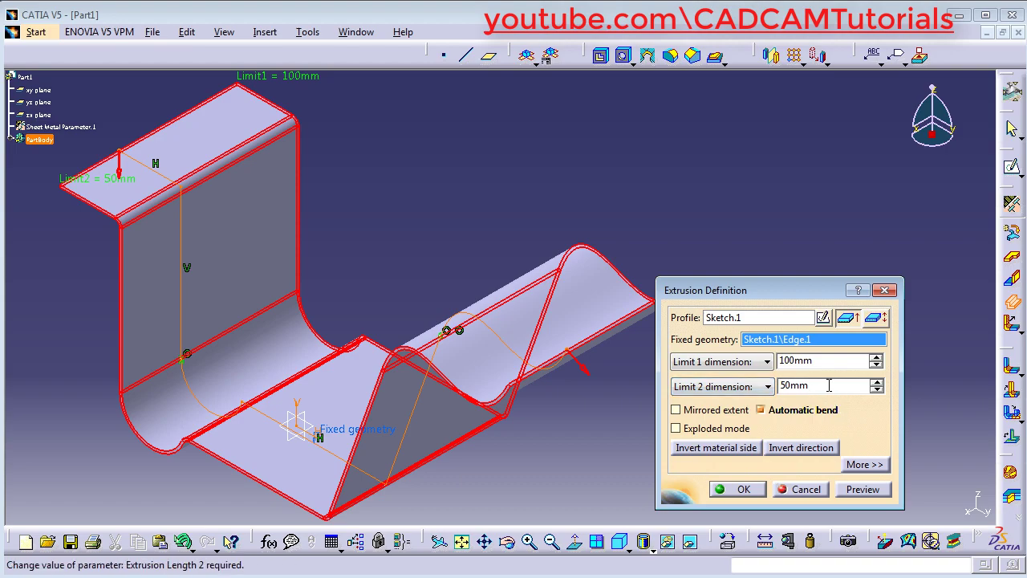
Set the Limit 2 dimension to 0 mm and preview the extrusion
left_click_drag(828, 385, 748, 385)
type("0")
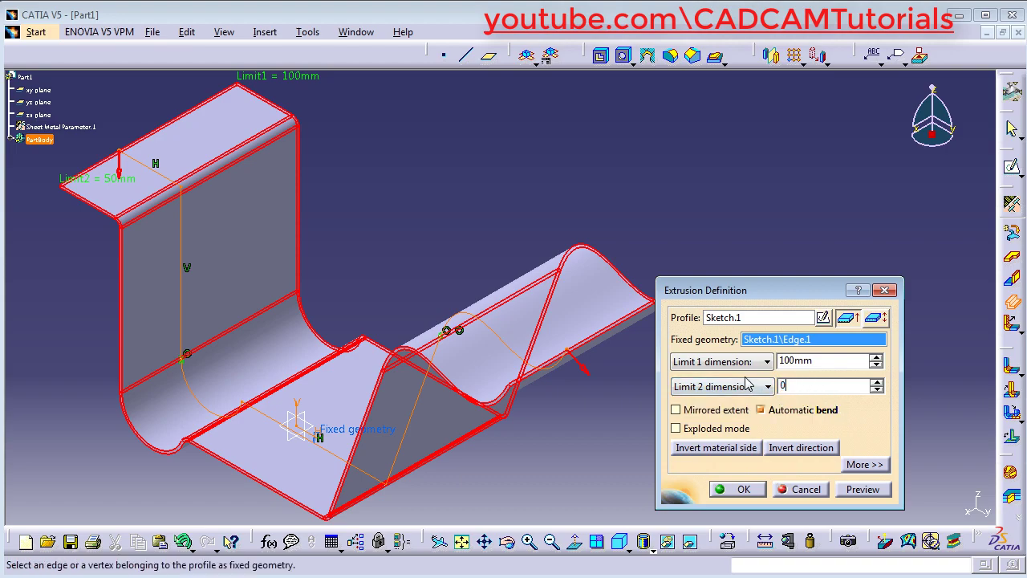
left_click(827, 361)
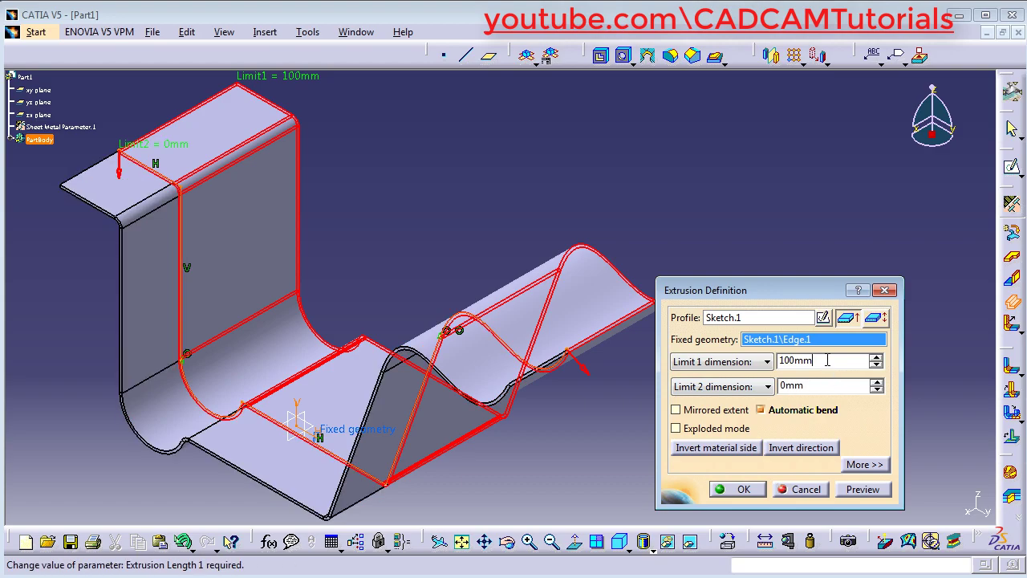
left_click(863, 489)
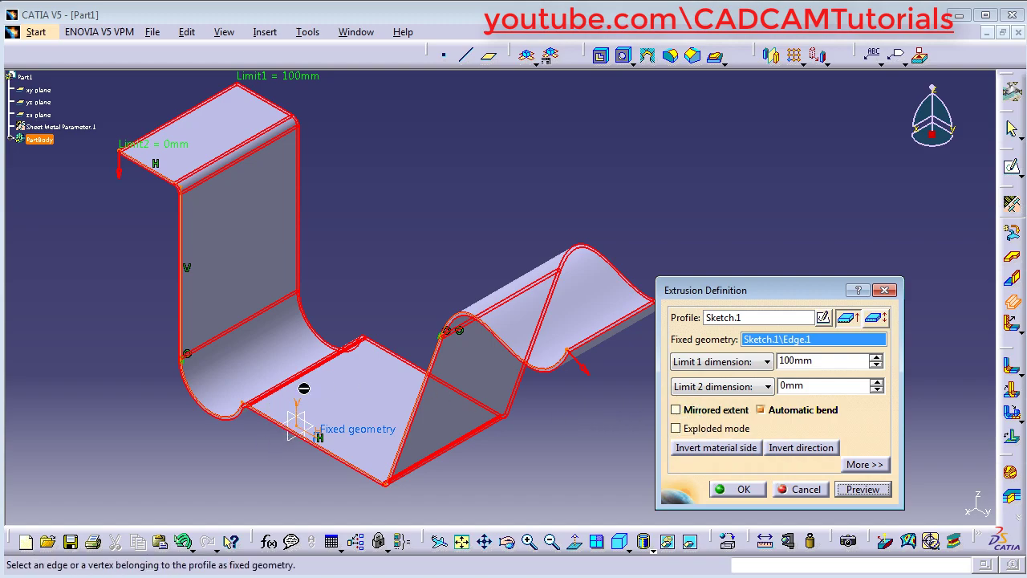
Preview the extrusion with Mirrored extent enabled, and disable Mirrored extent again
middle_click_drag(329, 303, 343, 337)
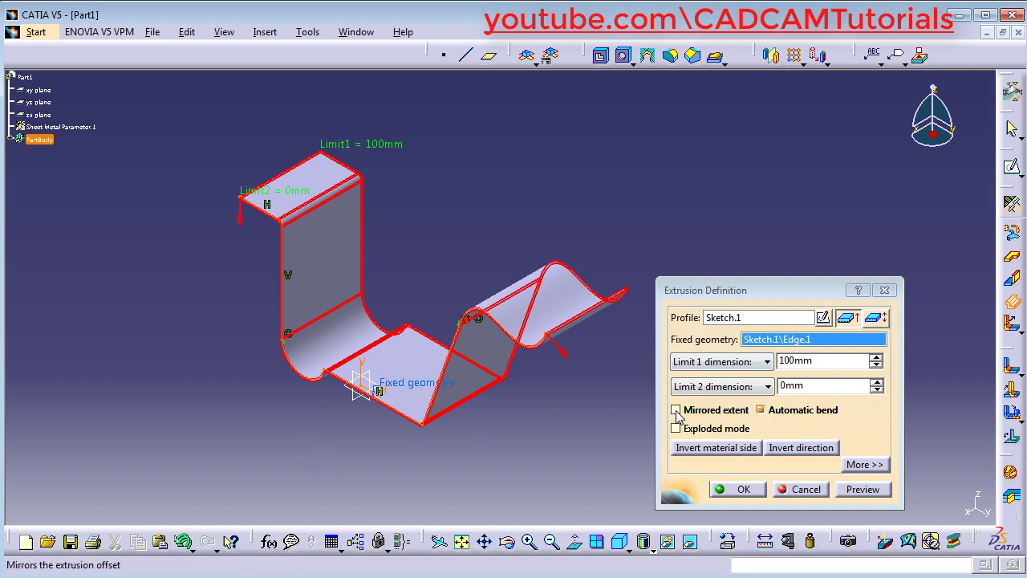
left_click(676, 410)
left_click(863, 489)
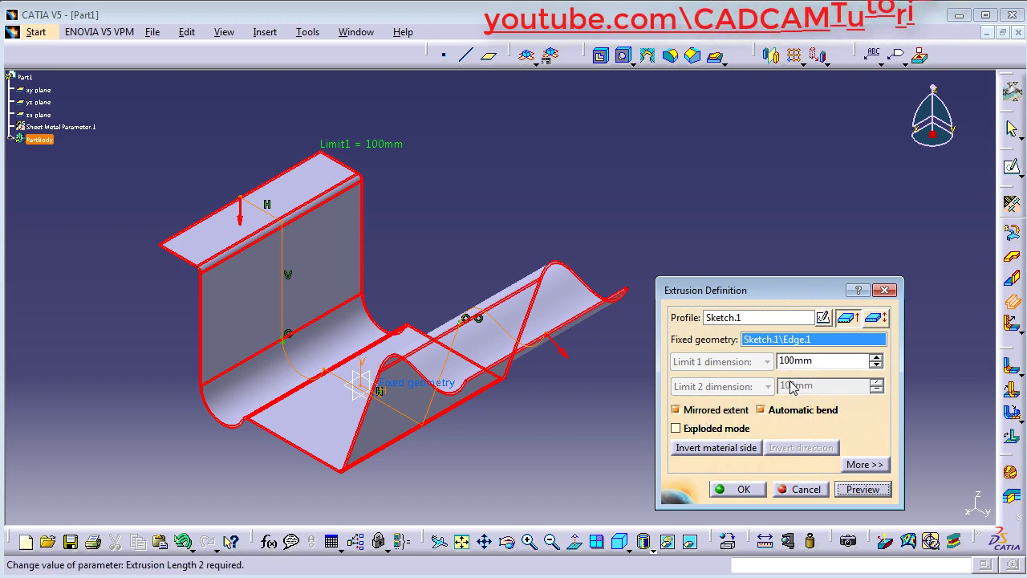
left_click(675, 409)
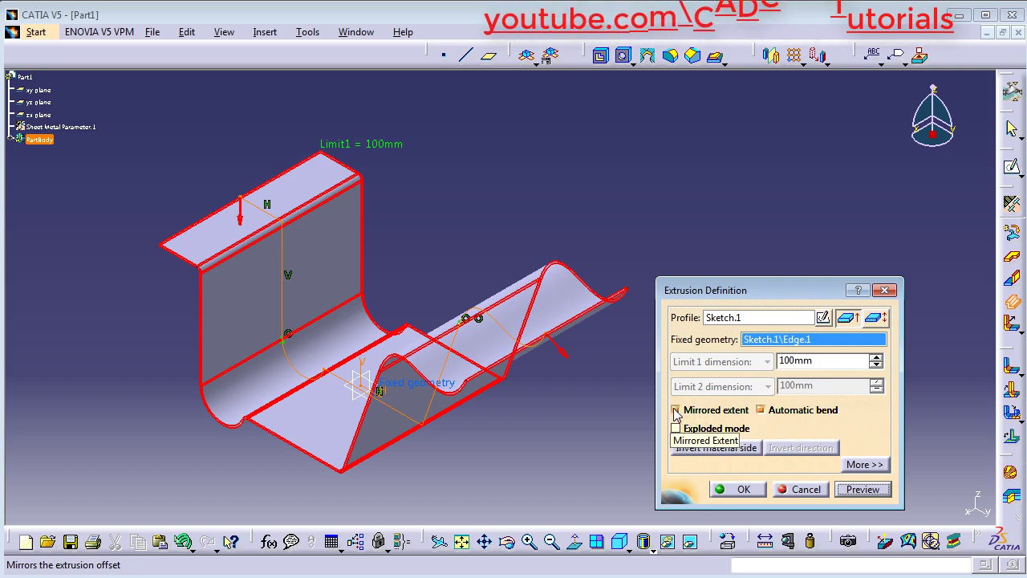
left_click(862, 489)
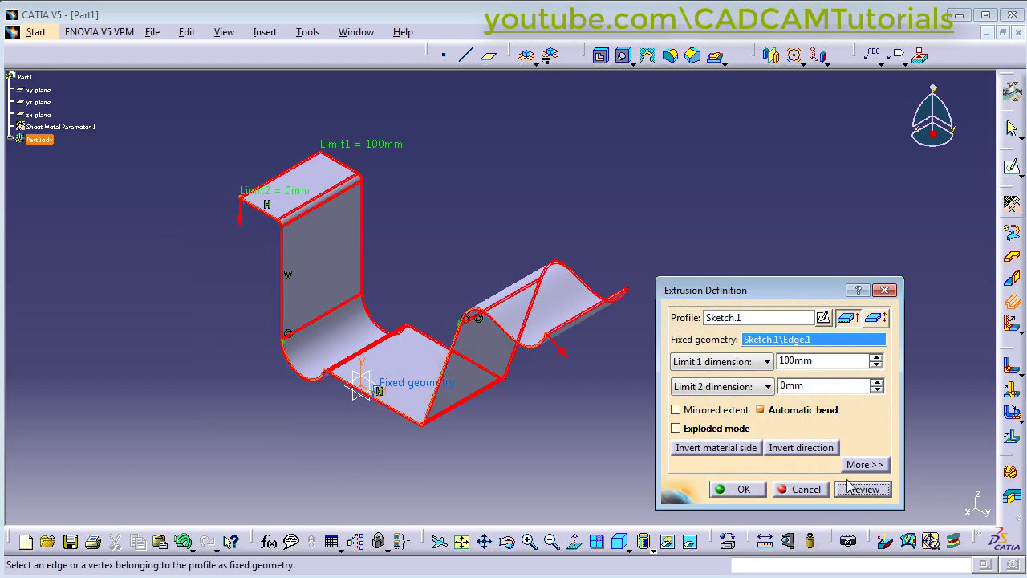
Inspect the bends at the profile's sharp corners, and preview the extrusion with Automatic bend disabled
middle_click_drag(470, 314, 433, 317)
mouse_move(513, 288)
middle_mouse_down()
mouse_move(500, 296)
mouse_move(506, 301)
middle_mouse_up()
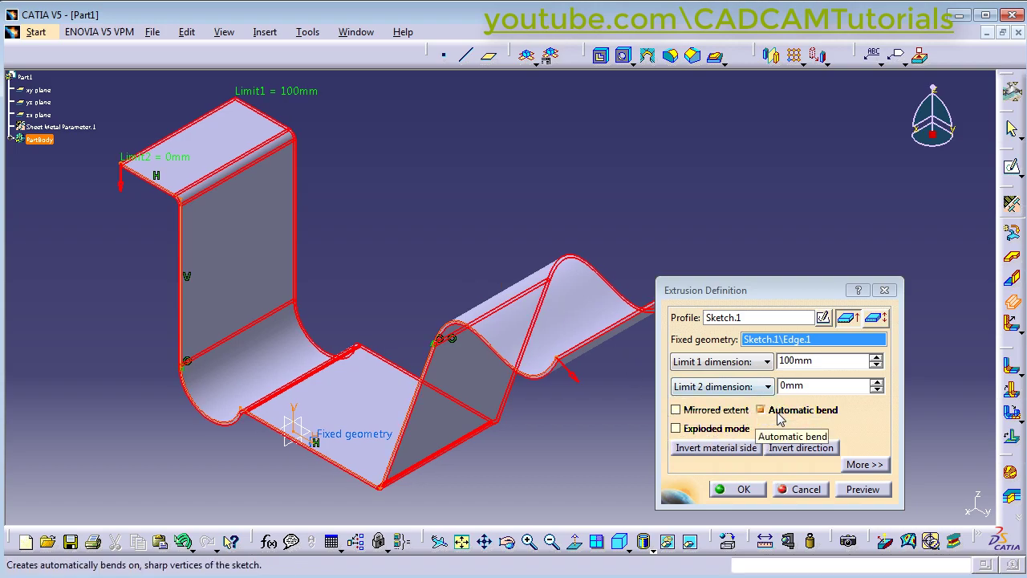
middle_click_drag(412, 492, 554, 166)
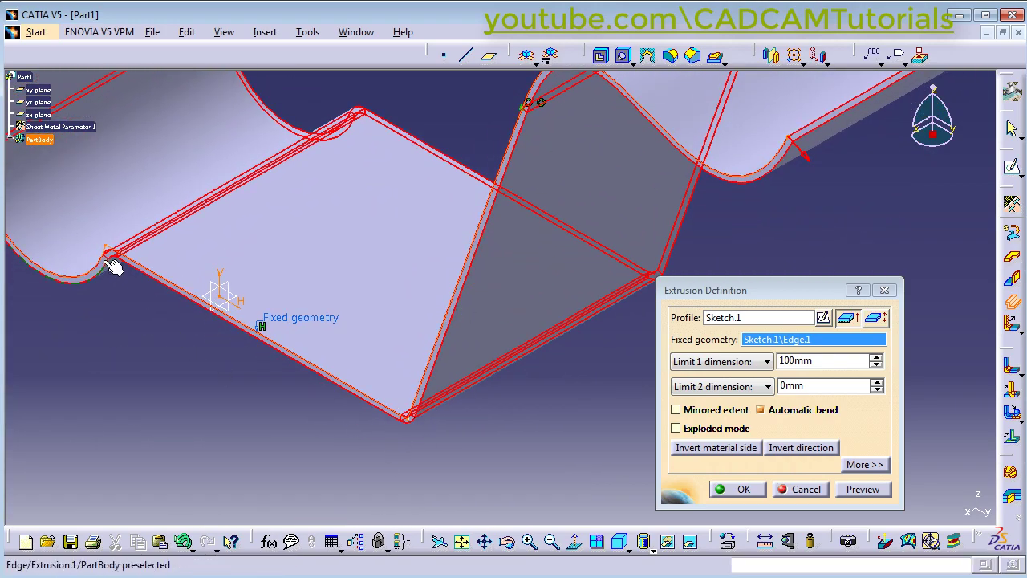
middle_click_drag(225, 241, 583, 476)
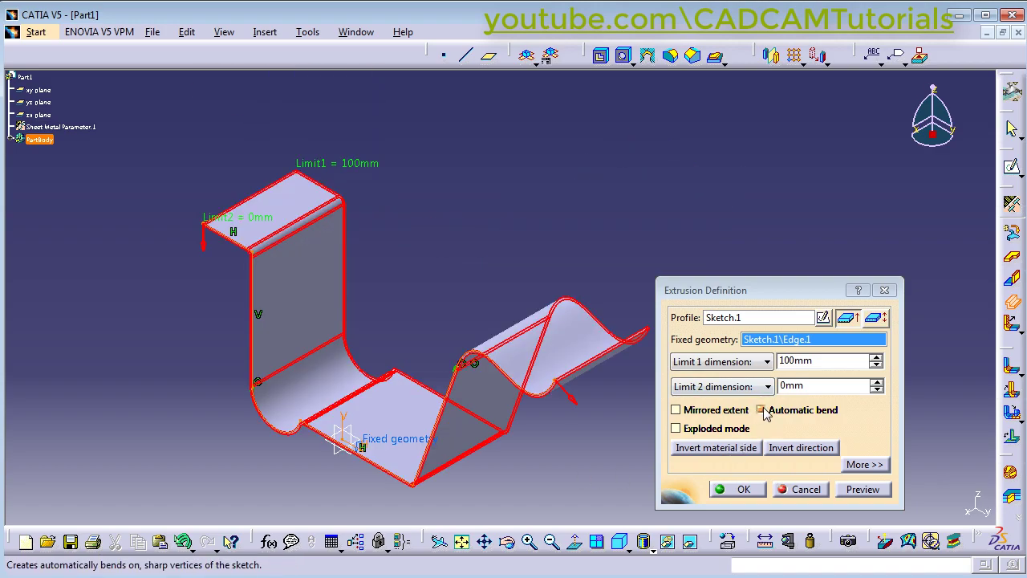
left_click(763, 410)
left_click(863, 489)
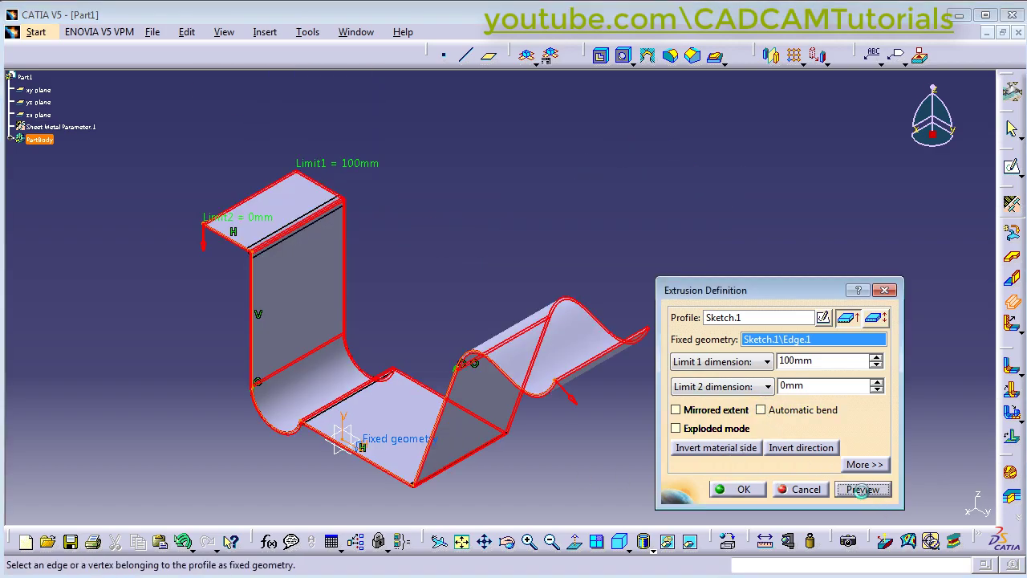
middle_click_drag(486, 294, 534, 96)
middle_click_drag(412, 408, 514, 264)
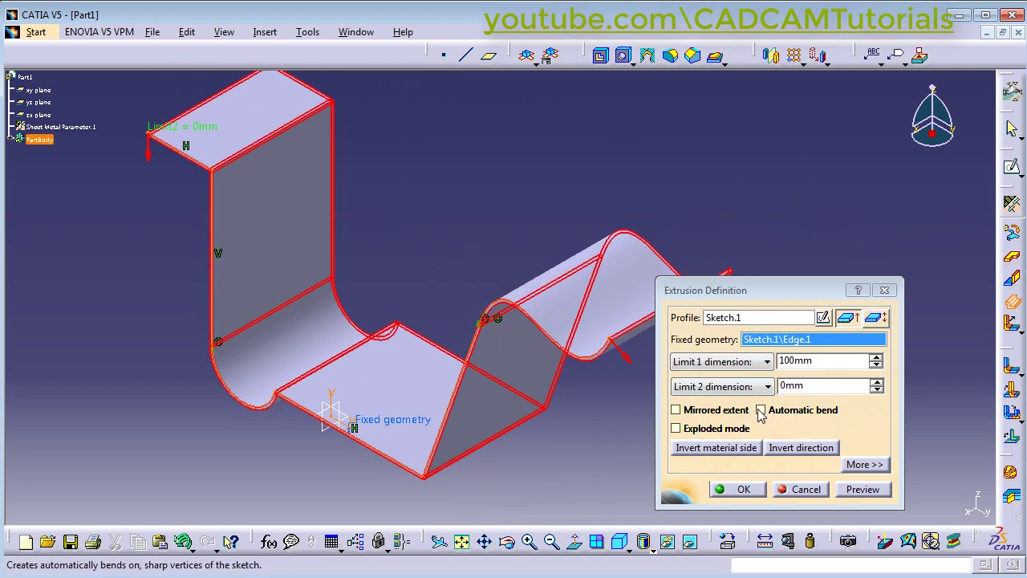
Enable Automatic bend again, preview the extrusion and inspect the bend below the inclined wall
left_click(761, 410)
left_click(861, 489)
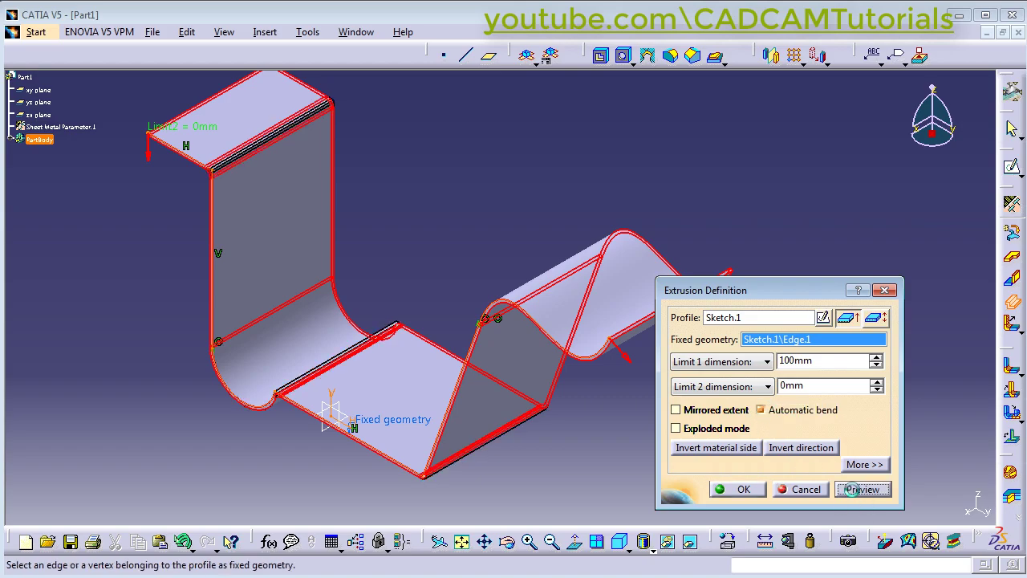
middle_click_drag(401, 482, 549, 42)
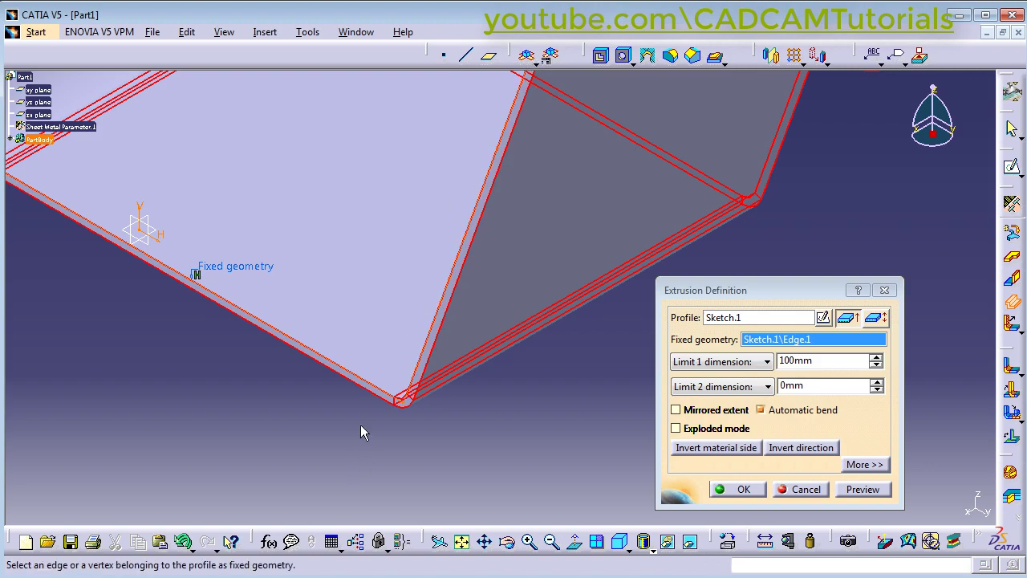
middle_click_drag(409, 300, 457, 350)
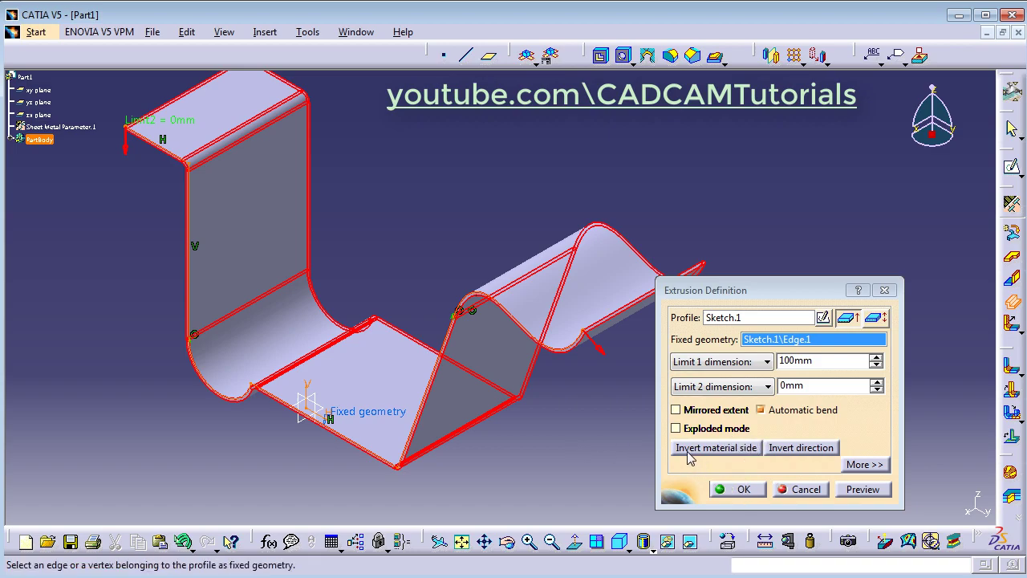
Preview the extrusion with its material side inverted at the upper flange, and restore the original material side
middle_click_drag(343, 219, 393, 328)
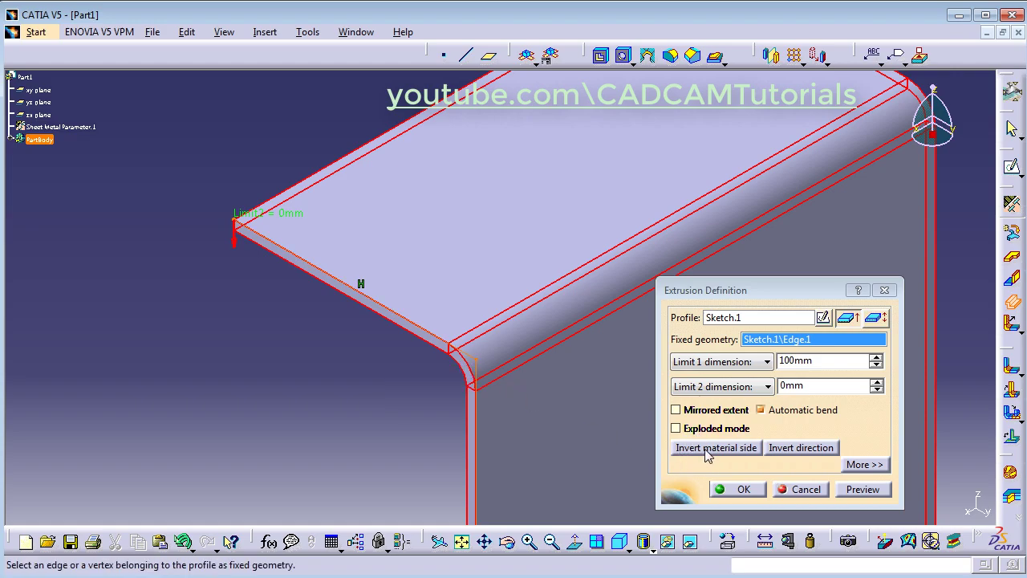
left_click(703, 446)
left_click(872, 495)
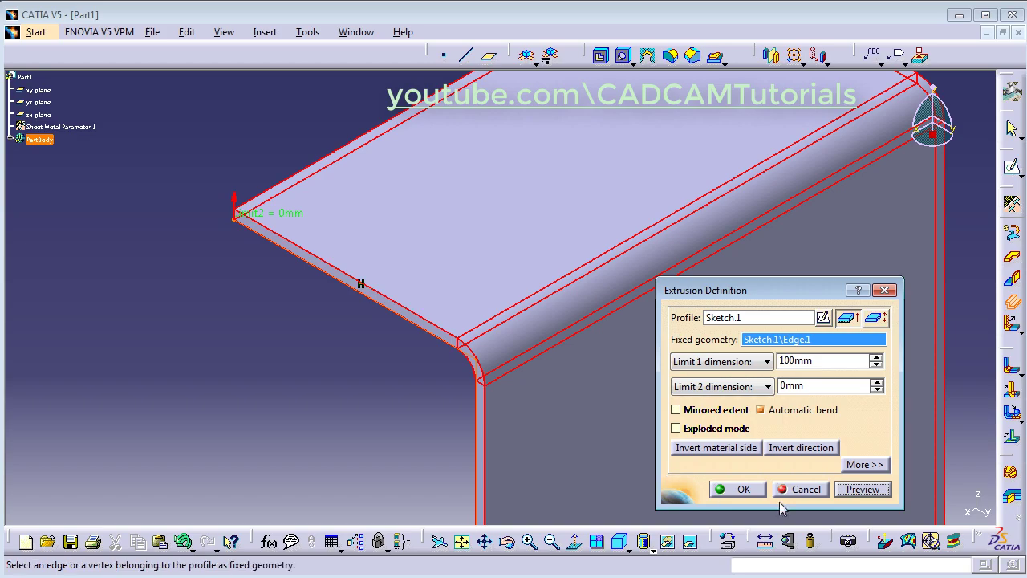
left_click(714, 453)
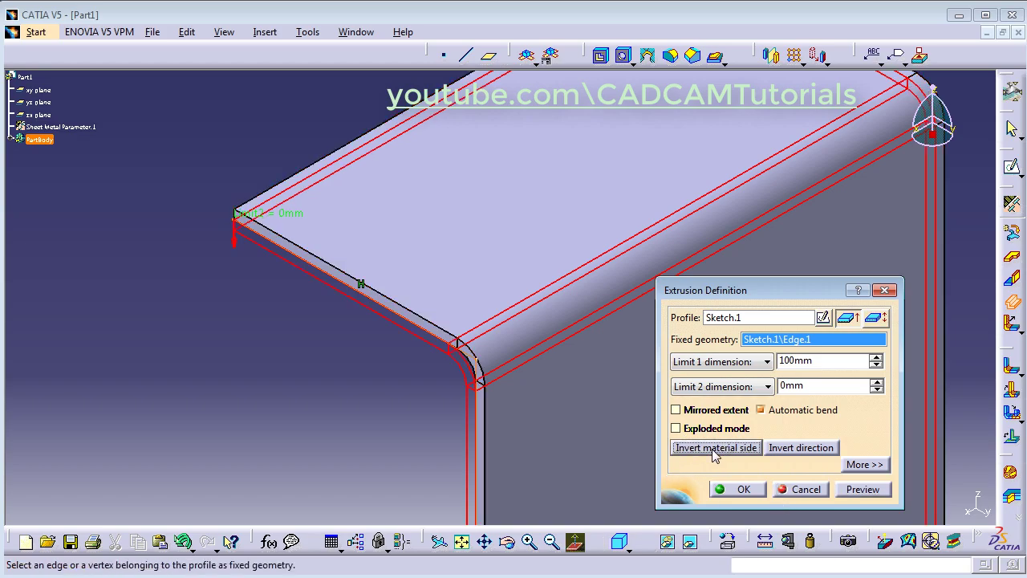
left_click(872, 492)
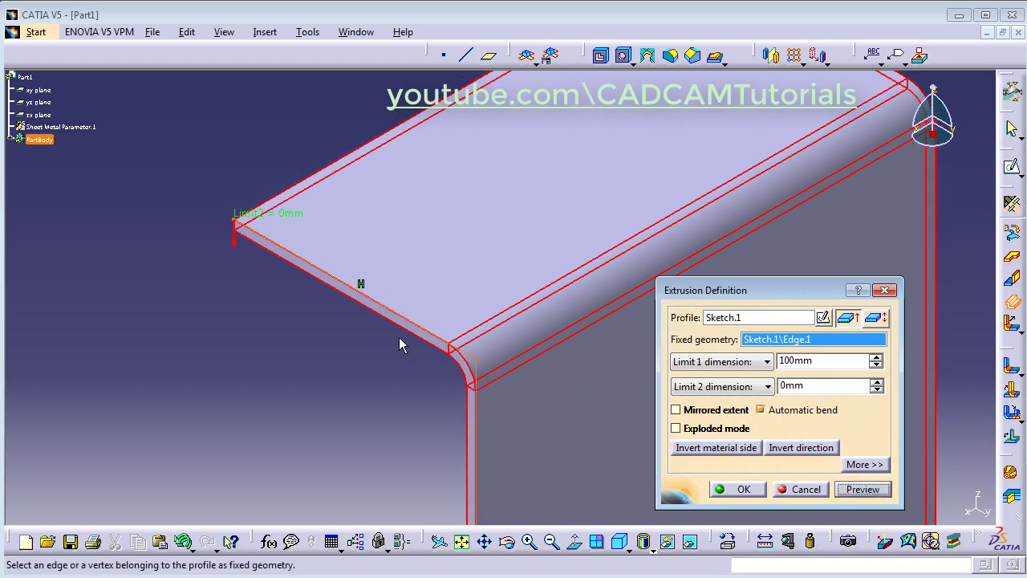
middle_click_drag(360, 233, 377, 353)
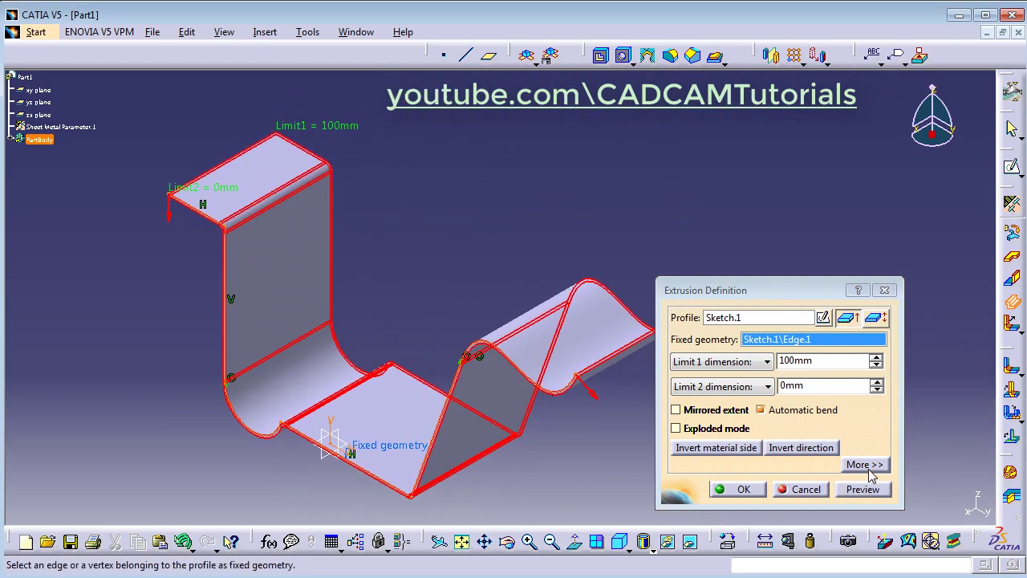
Show the additional extrusion options and examine the bend geometry choices for applying a local KFactor
left_click(864, 464)
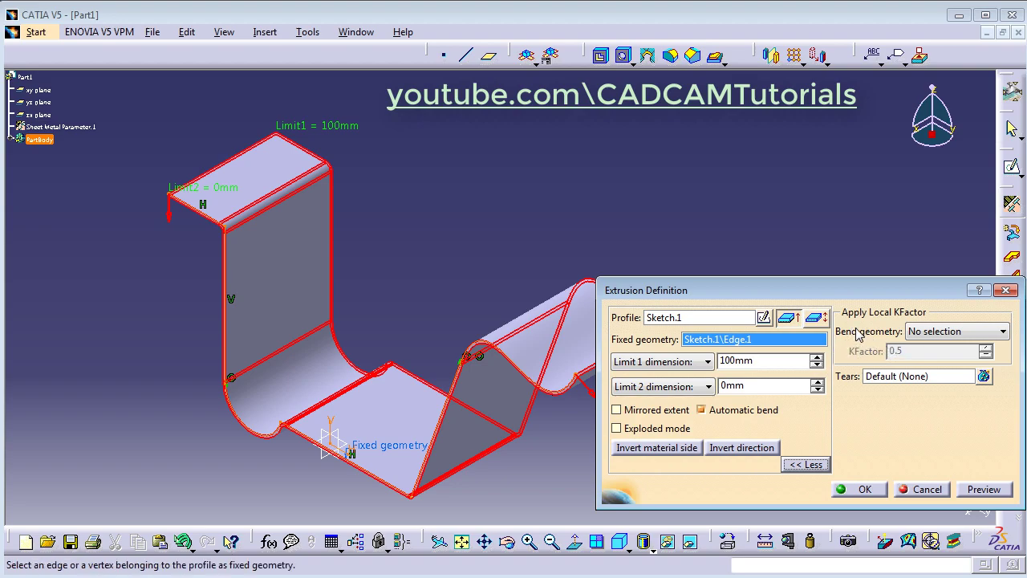
left_click(935, 331)
left_click(933, 346)
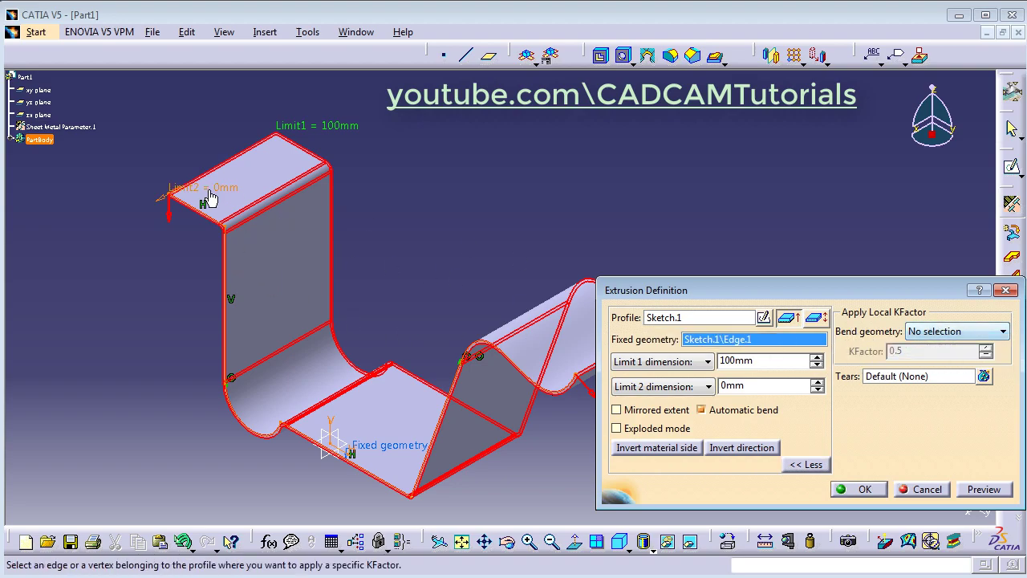
Apply a local KFactor of 0.5 to the upper flange's bend and the bend below the inclined wall, and create the extrusion
middle_click_drag(206, 199, 418, 267)
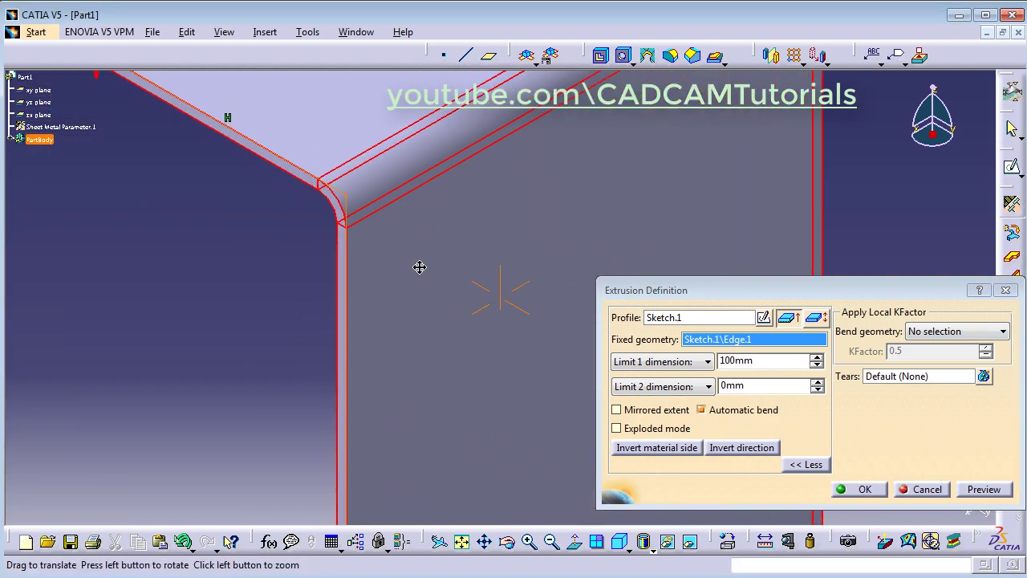
left_click(359, 200)
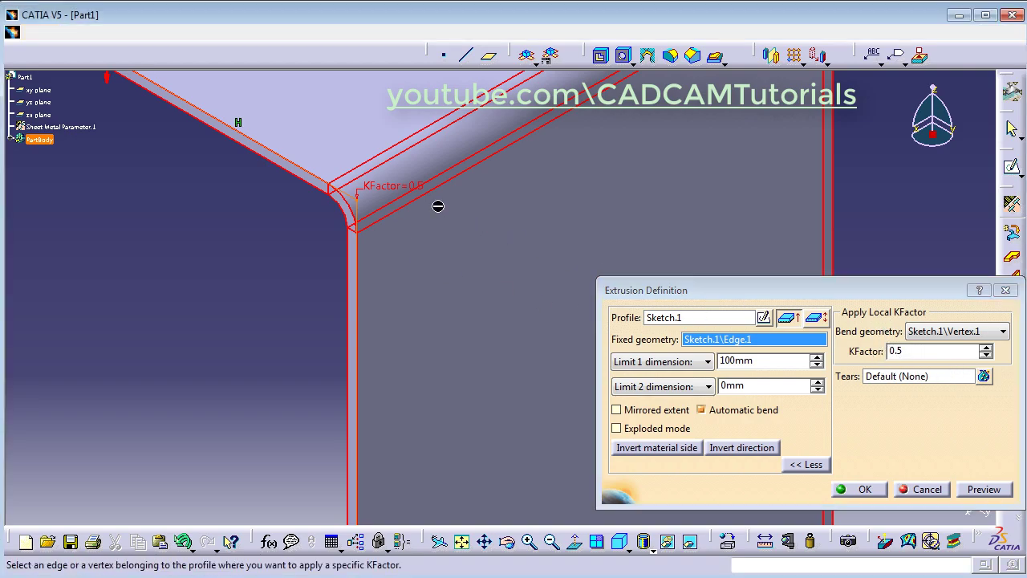
mouse_move(436, 204)
middle_mouse_down()
mouse_move(412, 268)
mouse_move(510, 360)
mouse_move(121, 155)
mouse_move(411, 249)
middle_mouse_up()
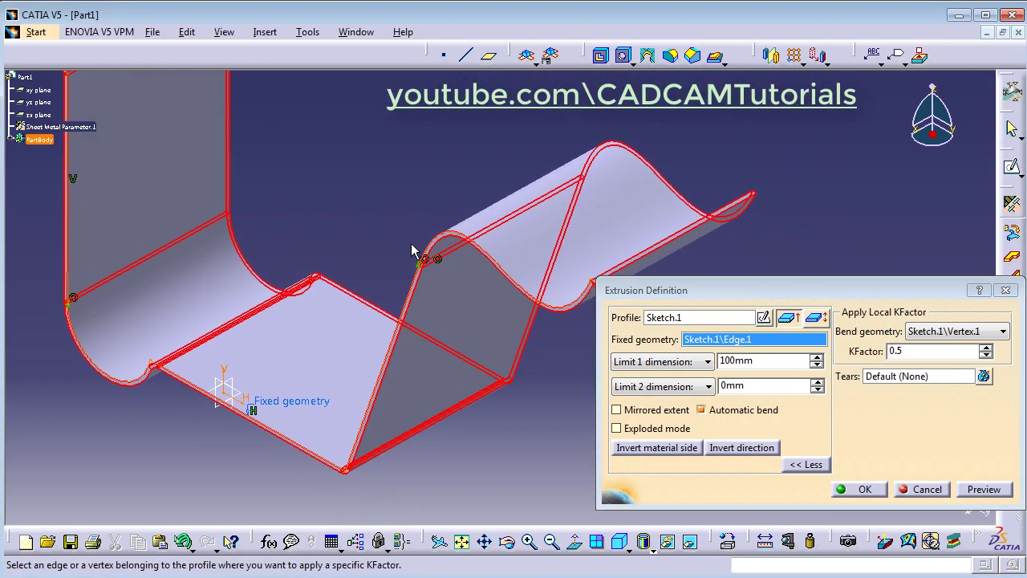
mouse_move(358, 493)
middle_mouse_down()
mouse_move(316, 442)
mouse_move(319, 342)
mouse_move(402, 382)
mouse_move(305, 458)
middle_mouse_up()
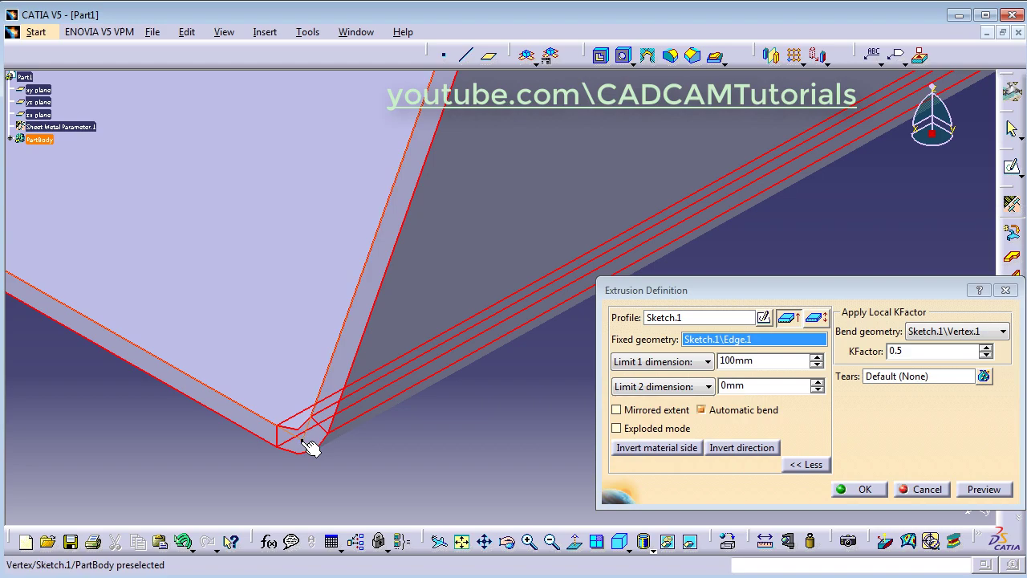
left_click(307, 445)
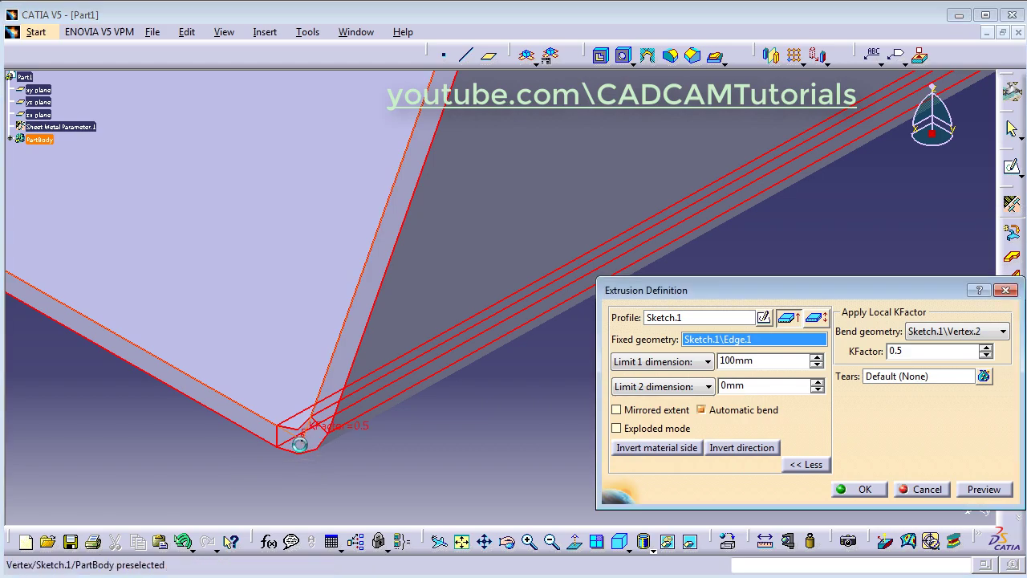
mouse_move(353, 433)
middle_mouse_down()
mouse_move(500, 292)
mouse_move(396, 270)
mouse_move(409, 456)
mouse_move(372, 287)
mouse_move(383, 291)
middle_mouse_up()
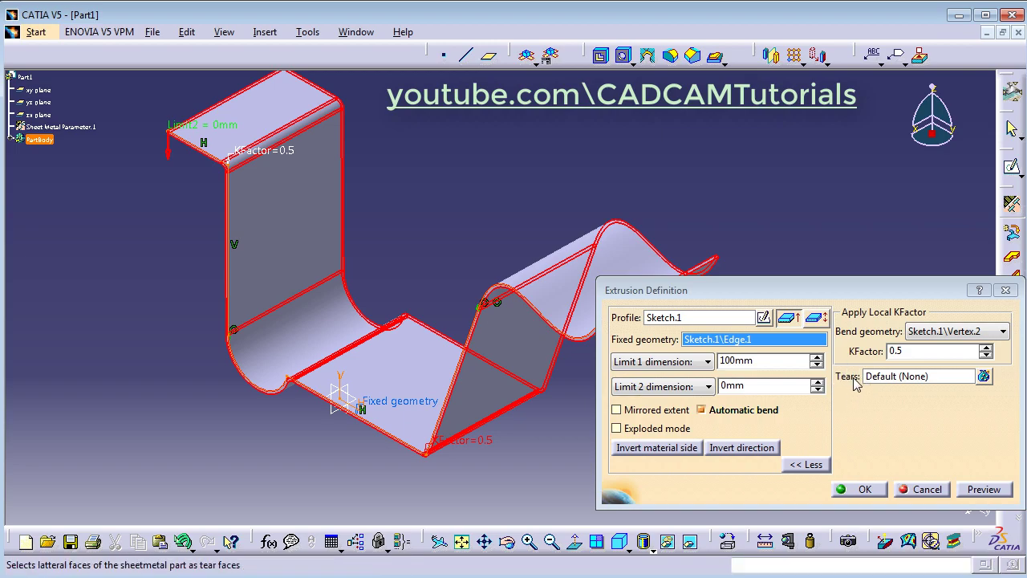
left_click(863, 490)
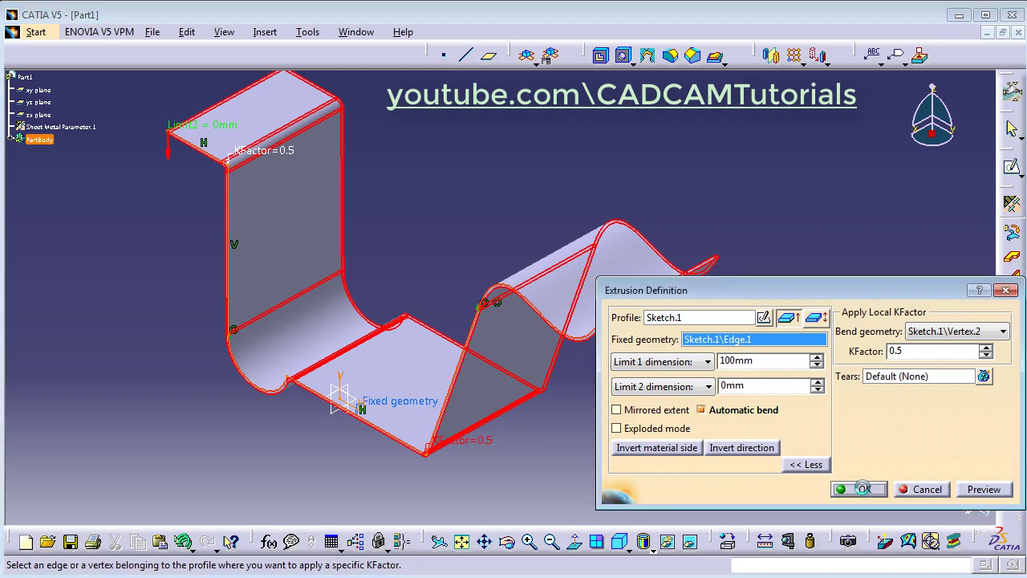
middle_click_drag(355, 266, 442, 309)
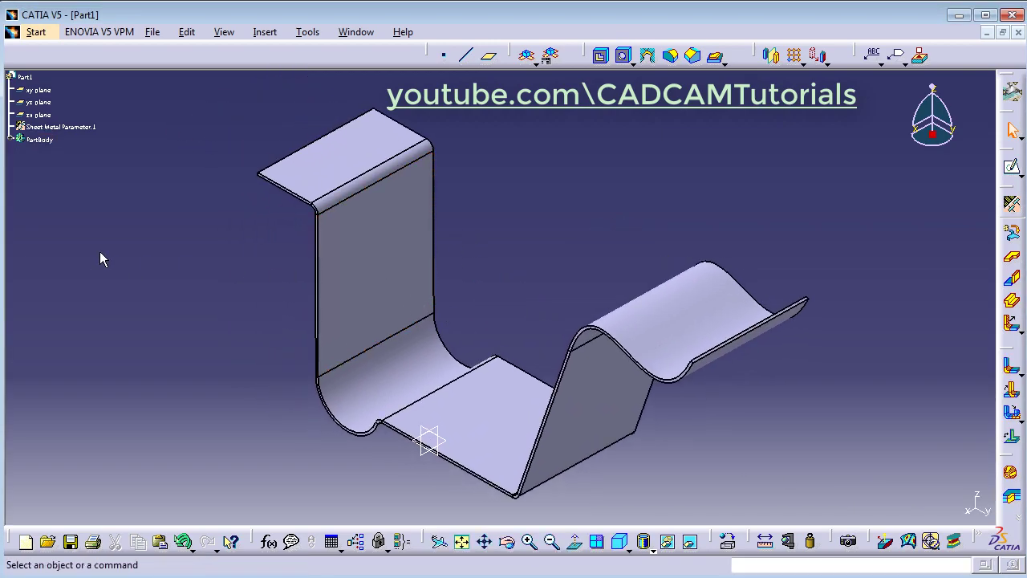
Expand PartBody in the specification tree and highlight the extrusion feature to examine its structure
left_click(11, 140)
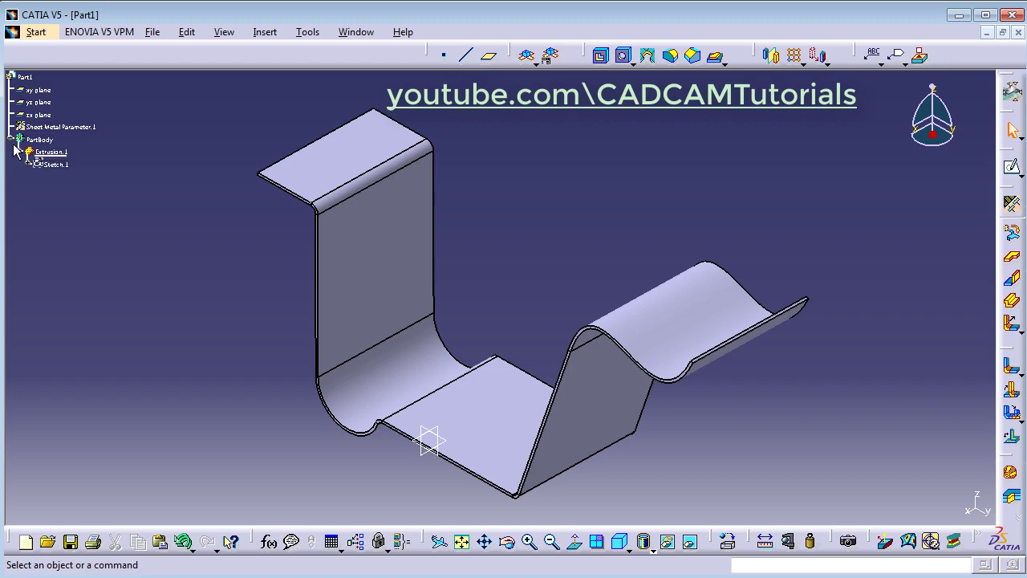
left_click(50, 152)
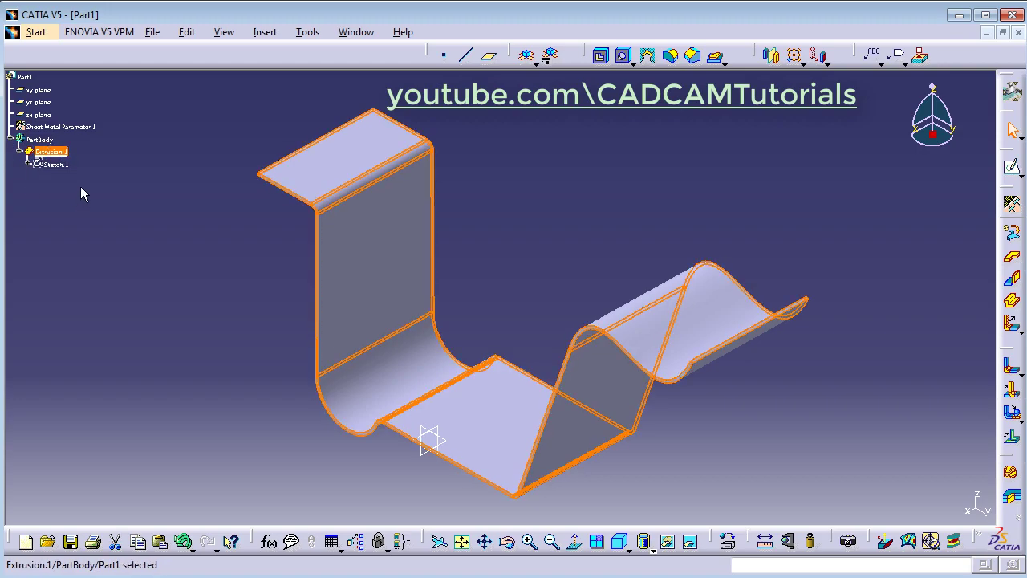
left_click(80, 186)
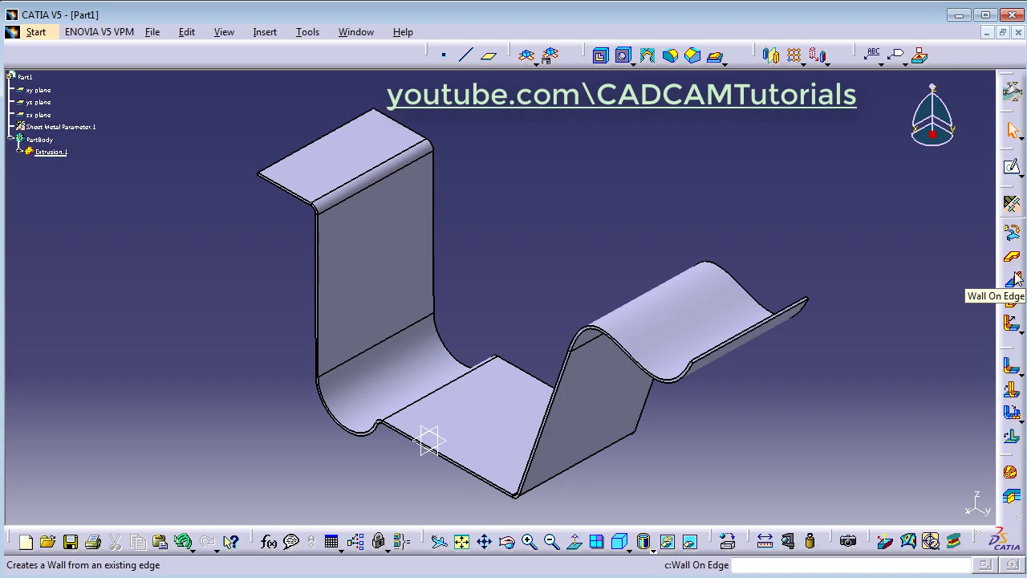
Enable Exploded mode for the extrusion, apply it and dismiss the warning
double_click(50, 152)
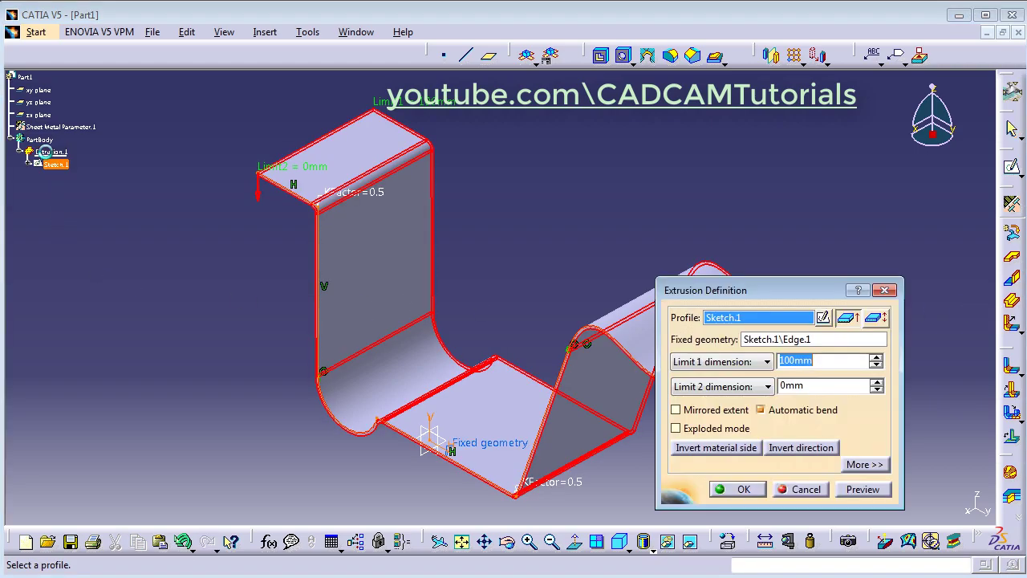
left_click(678, 429)
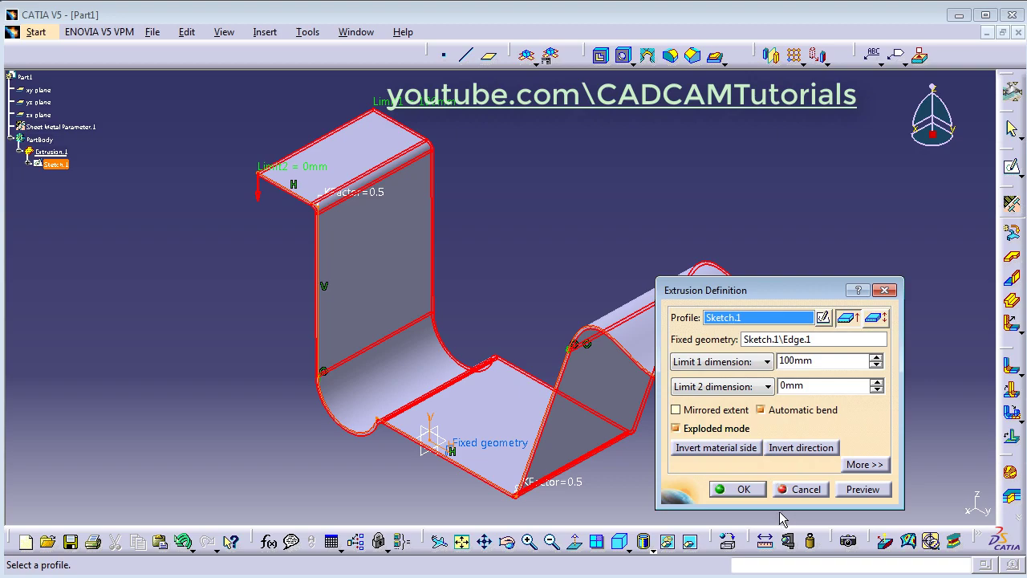
left_click(743, 491)
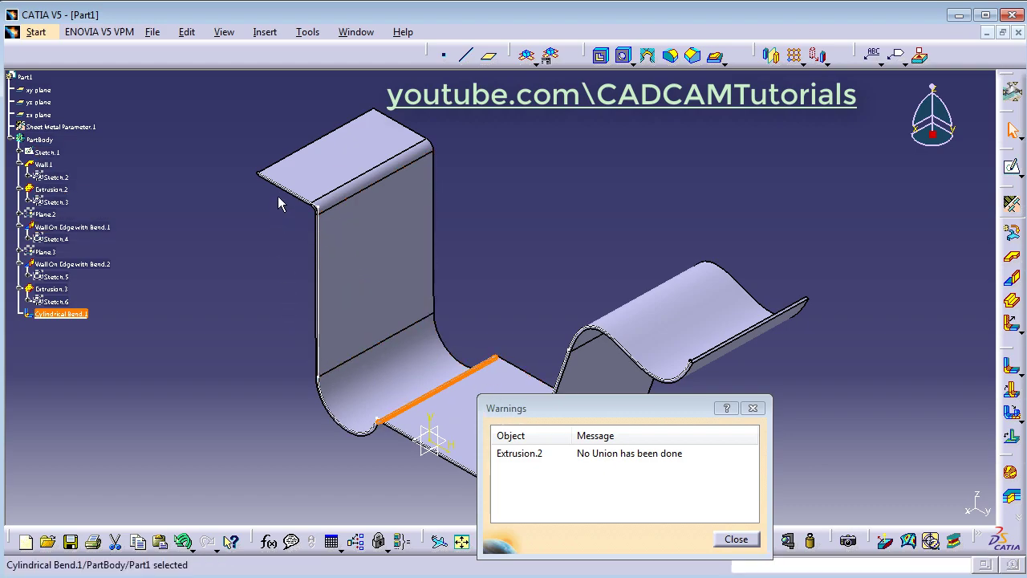
left_click(735, 539)
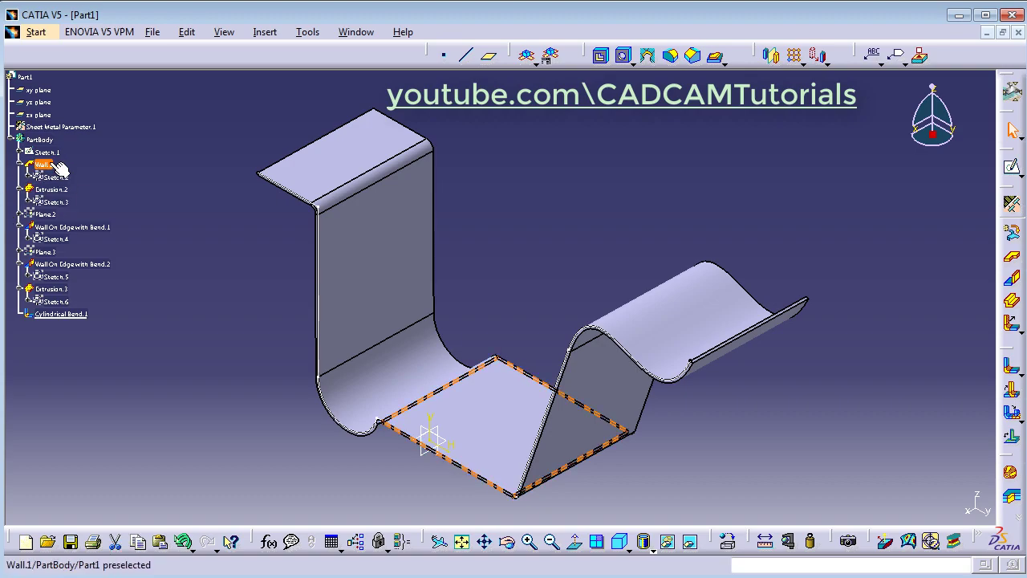
Inspect the separate wall and curved extrusion features, and undo the exploded mode
left_click(50, 165)
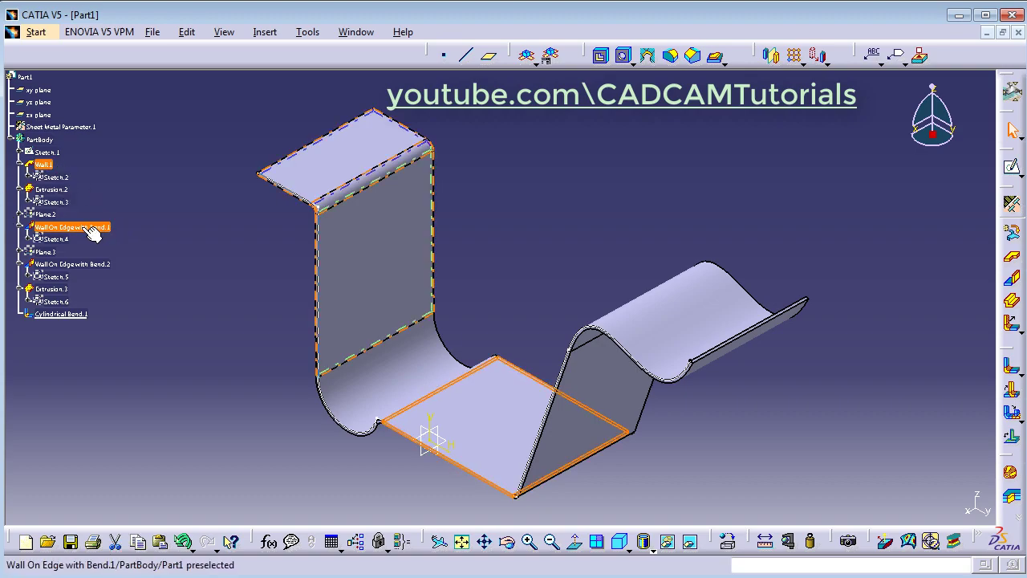
key("Escape")
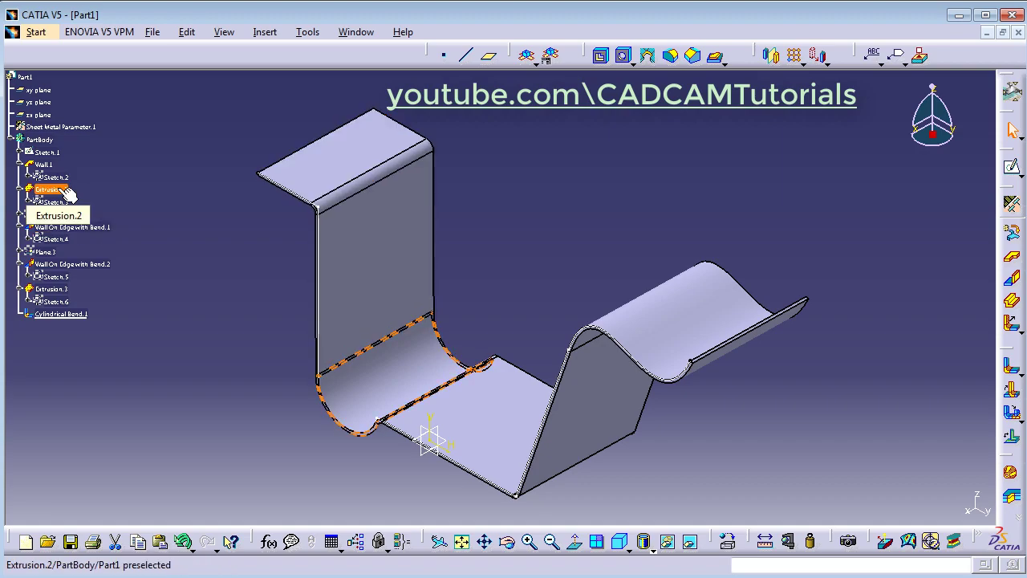
left_click(58, 189)
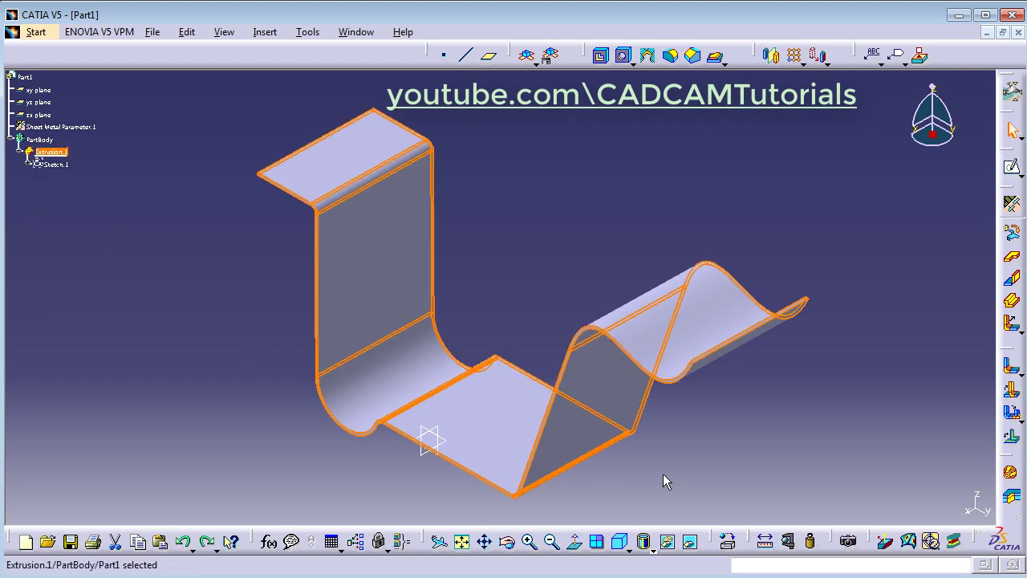
left_click(663, 479)
Edit the extrusion to use Mirrored extent with a 50 mm limit on each side of the sketch
middle_click_drag(490, 326, 403, 467)
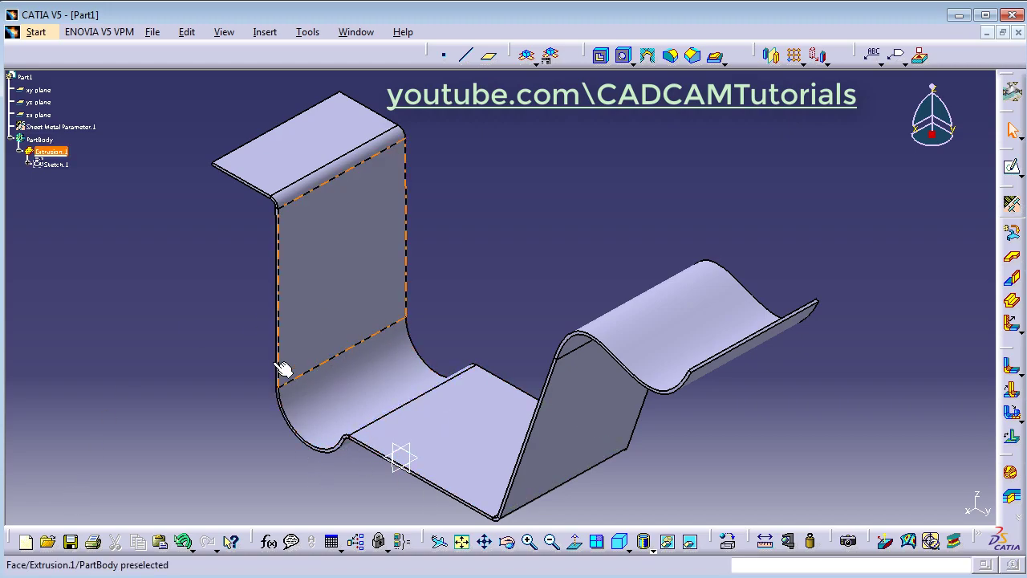
double_click(51, 152)
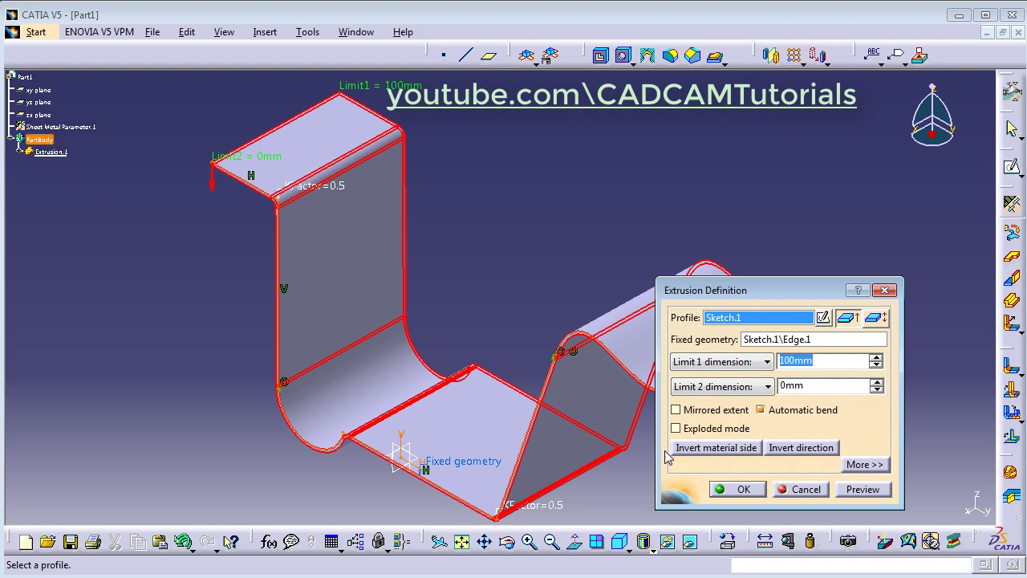
left_click(695, 410)
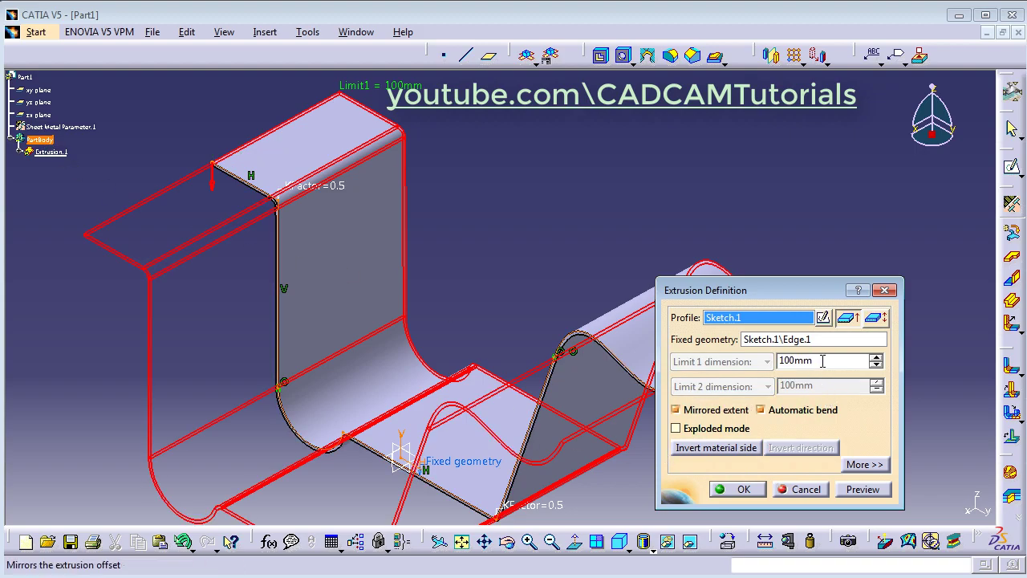
type("50")
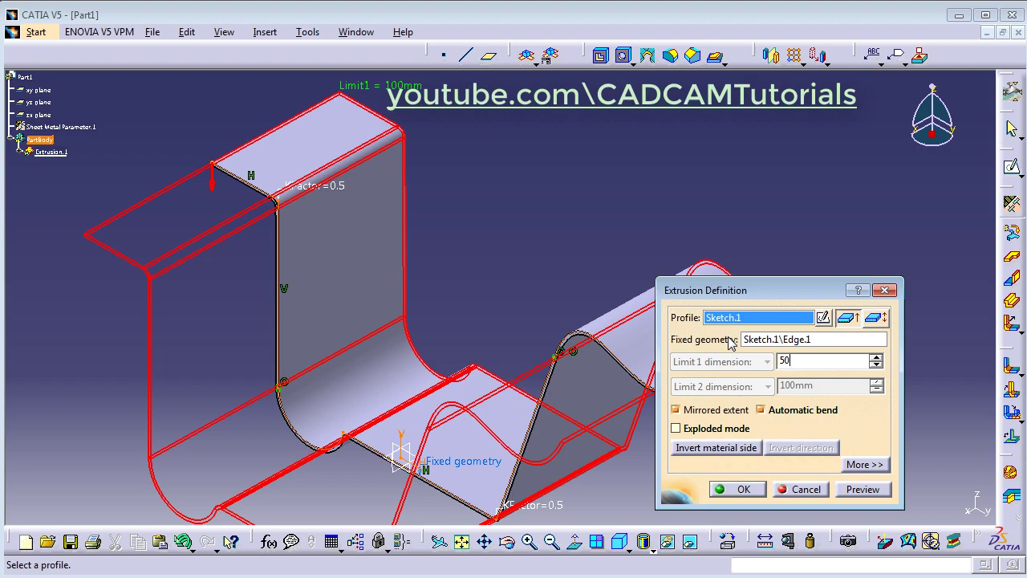
left_click(742, 489)
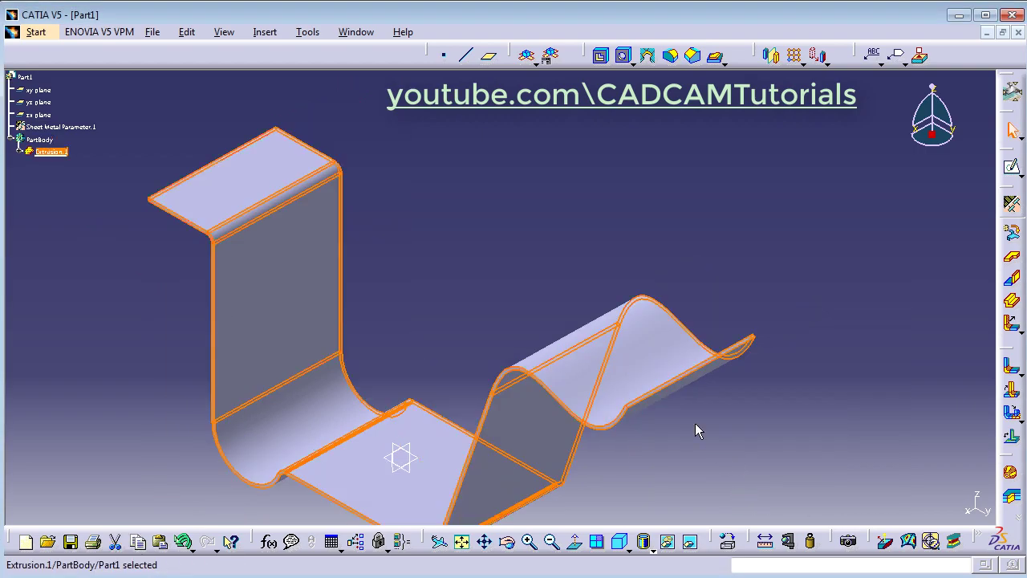
left_click(450, 272)
middle_click_drag(527, 309, 633, 273)
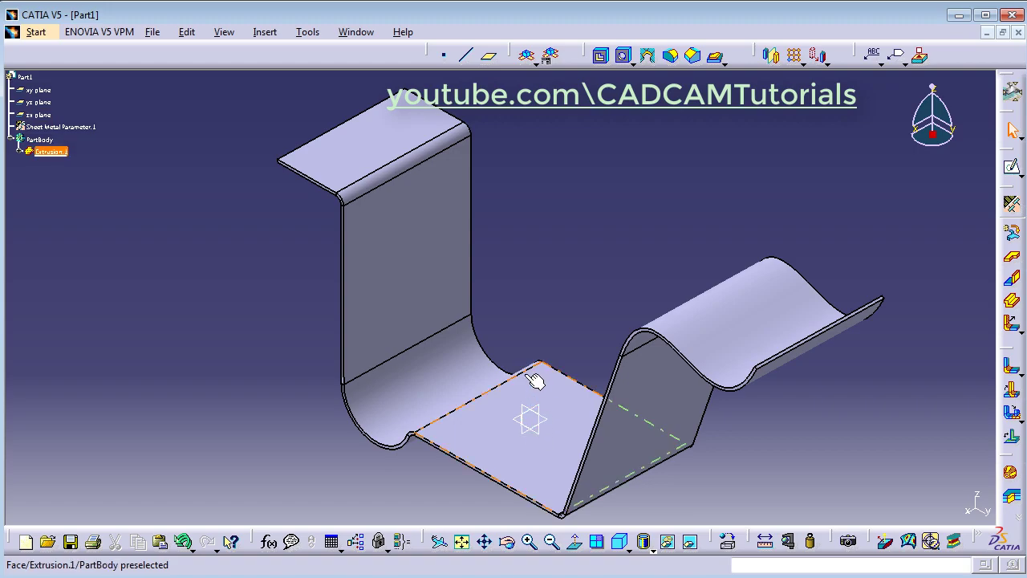
middle_click_drag(319, 330, 302, 333)
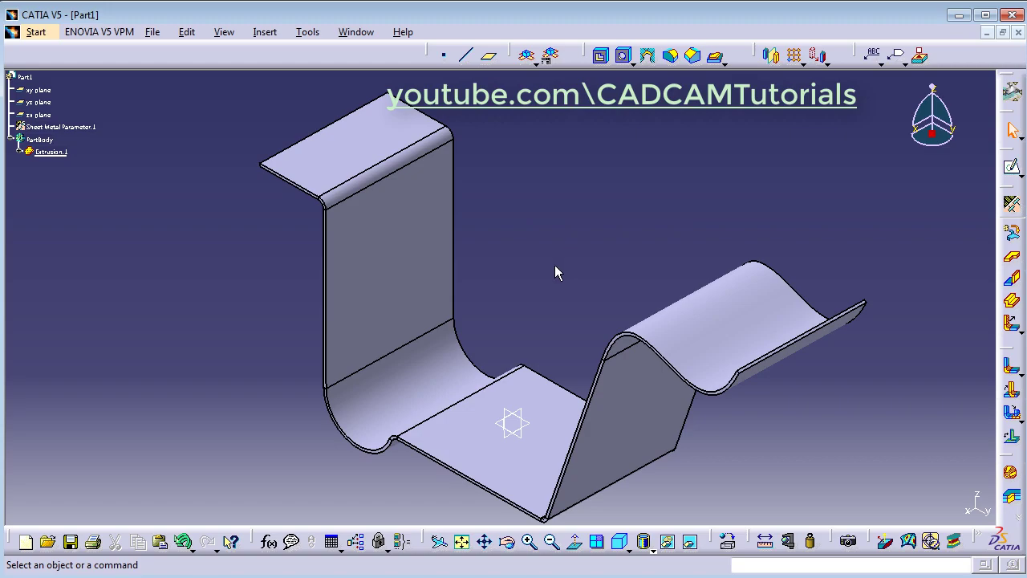
middle_click_drag(554, 265, 603, 304)
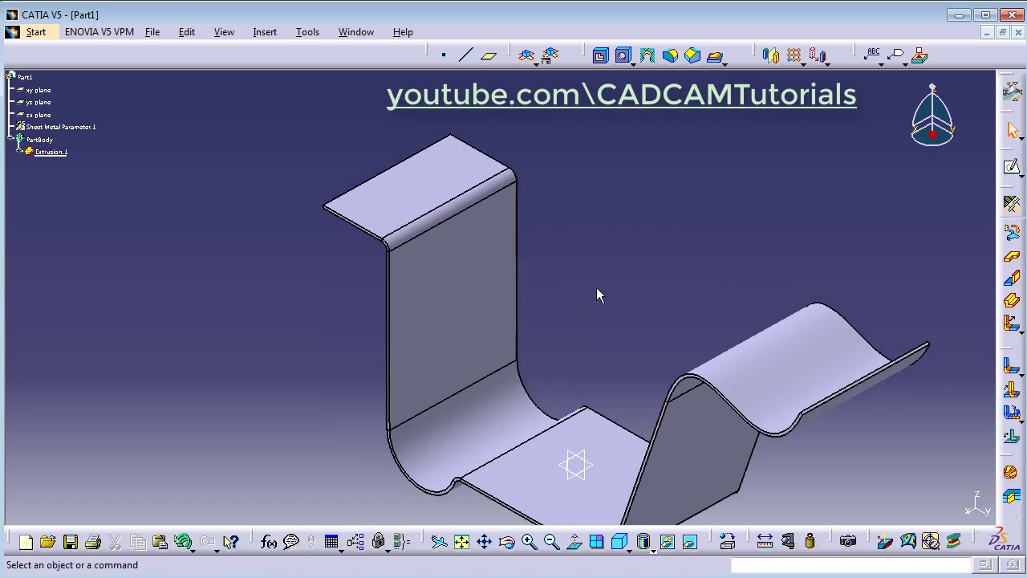
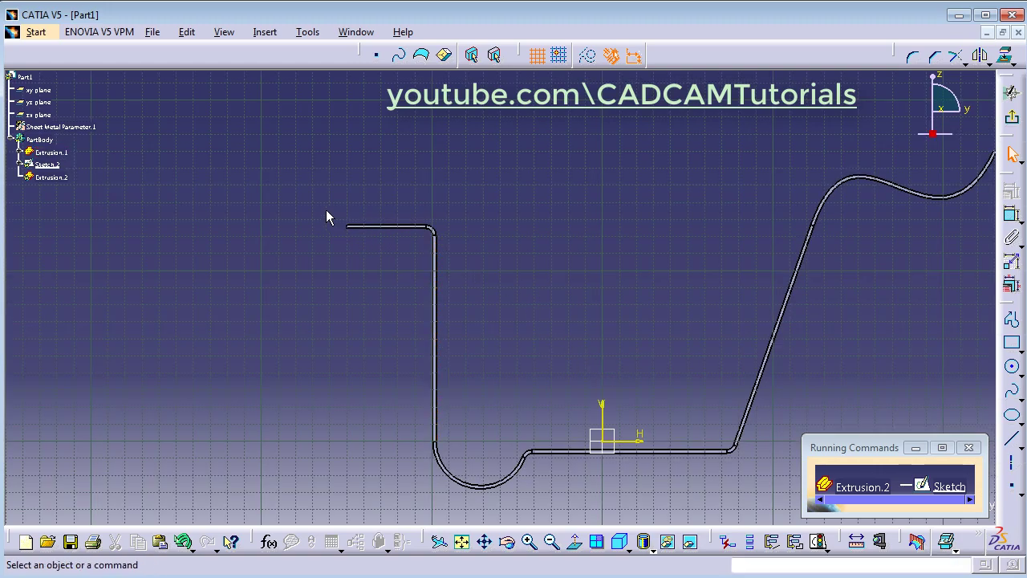
Sketch an open profile beyond the upper flange's free end: a horizontal line followed by an upward-curving tangent arc of about a quarter circle
mouse_move(328, 217)
middle_mouse_down()
mouse_move(312, 156)
mouse_move(348, 219)
mouse_move(683, 392)
middle_mouse_up()
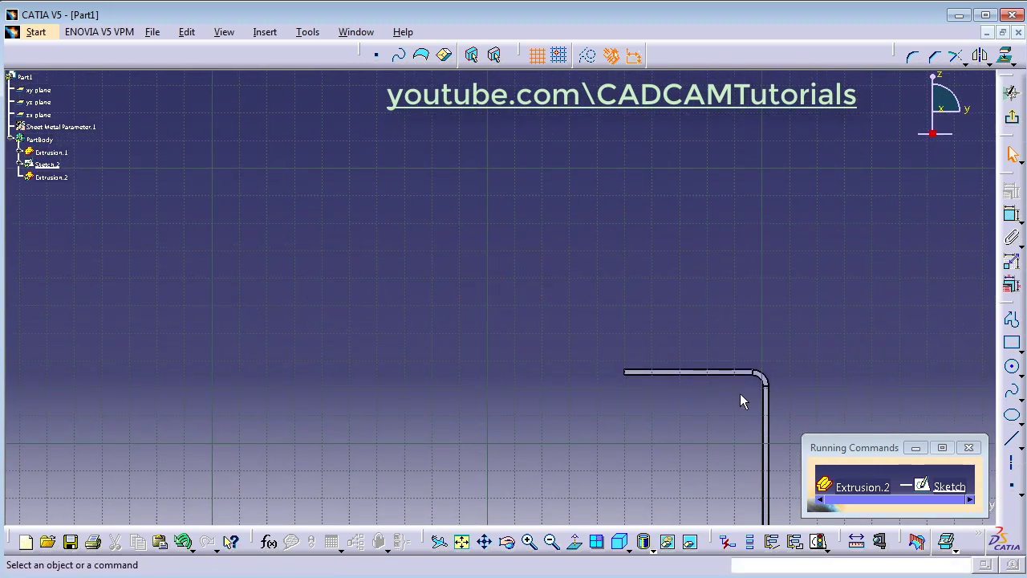
left_click(1012, 322)
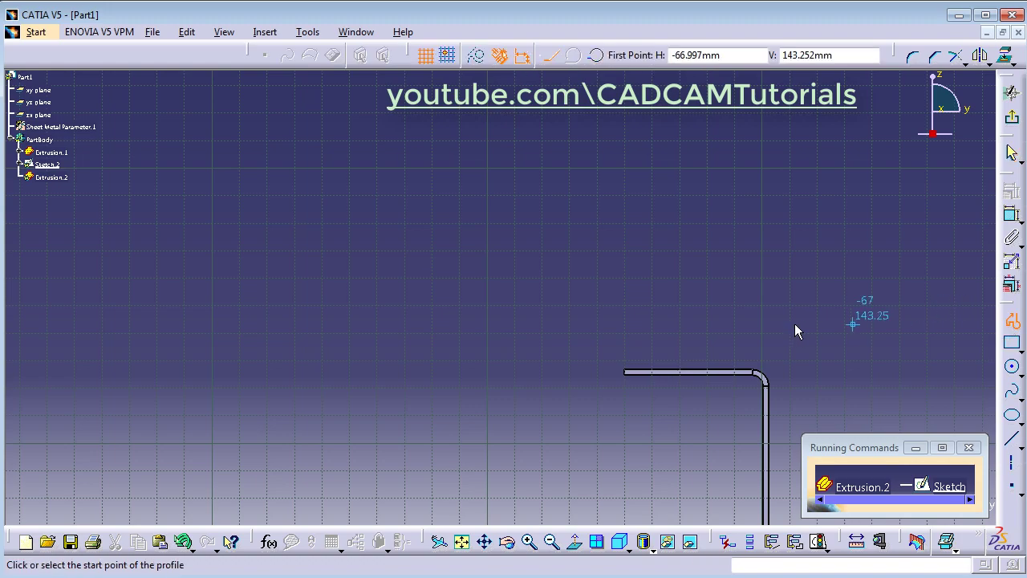
left_click(575, 343)
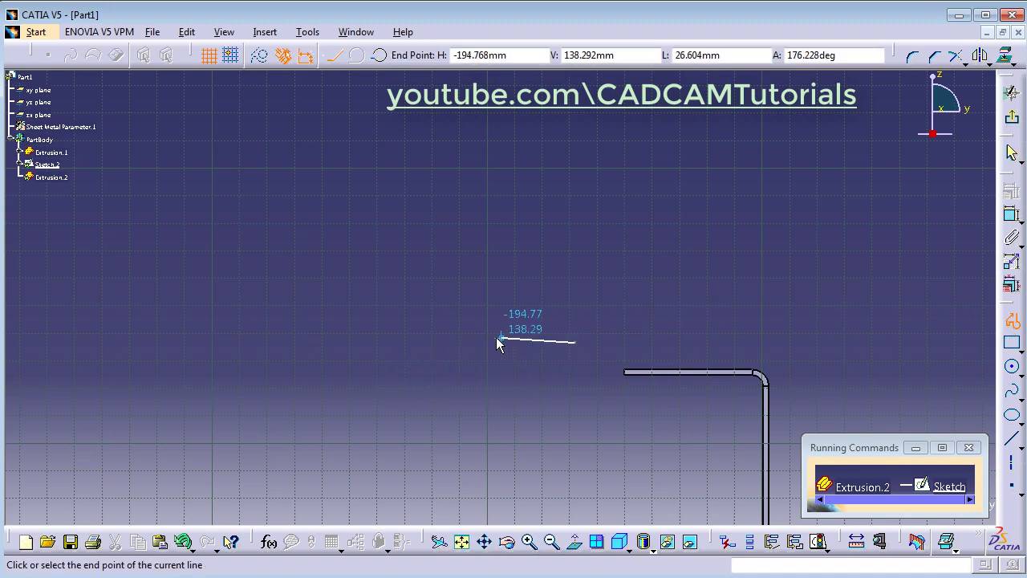
left_click(415, 343)
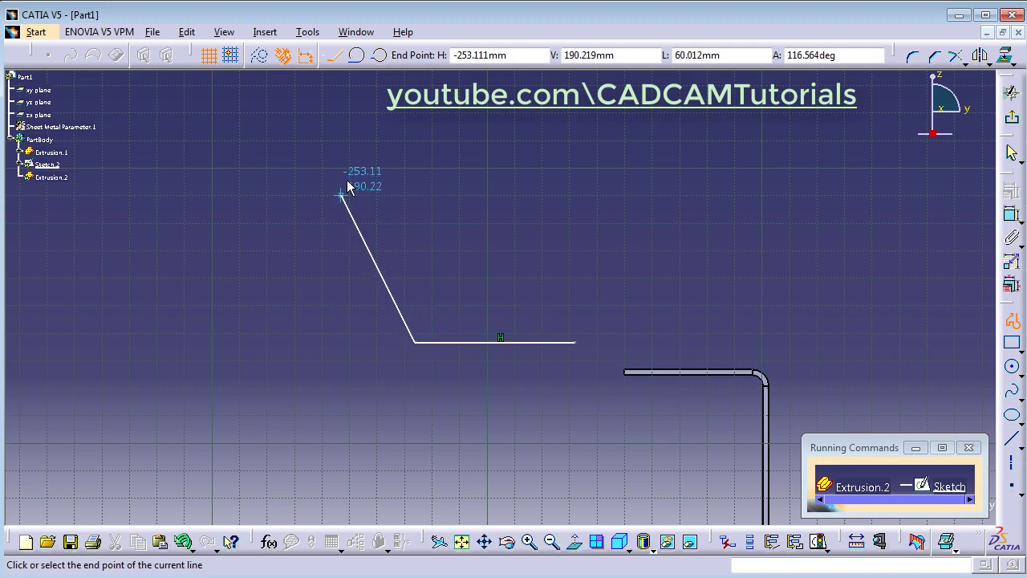
left_click(356, 55)
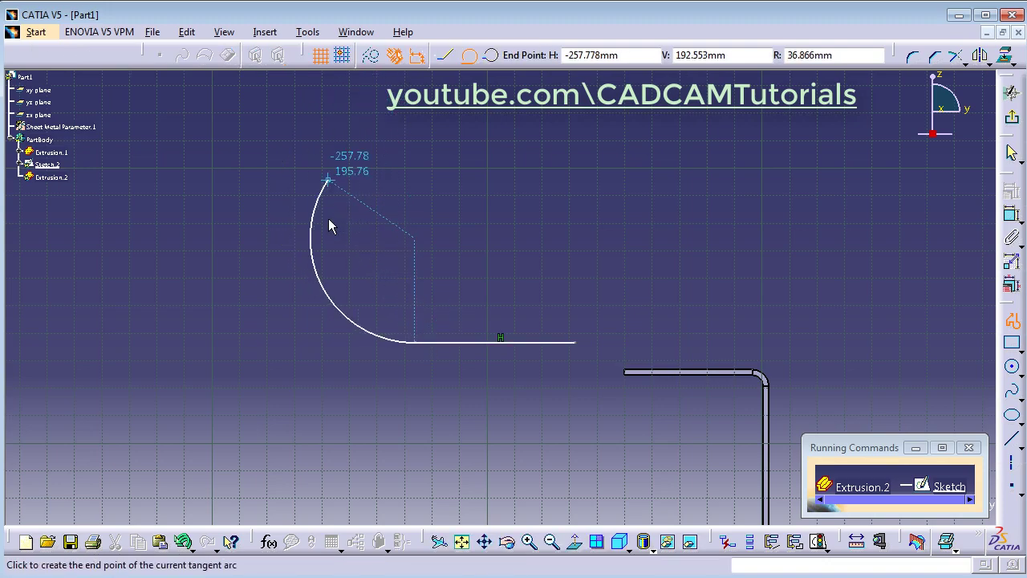
left_click(337, 269)
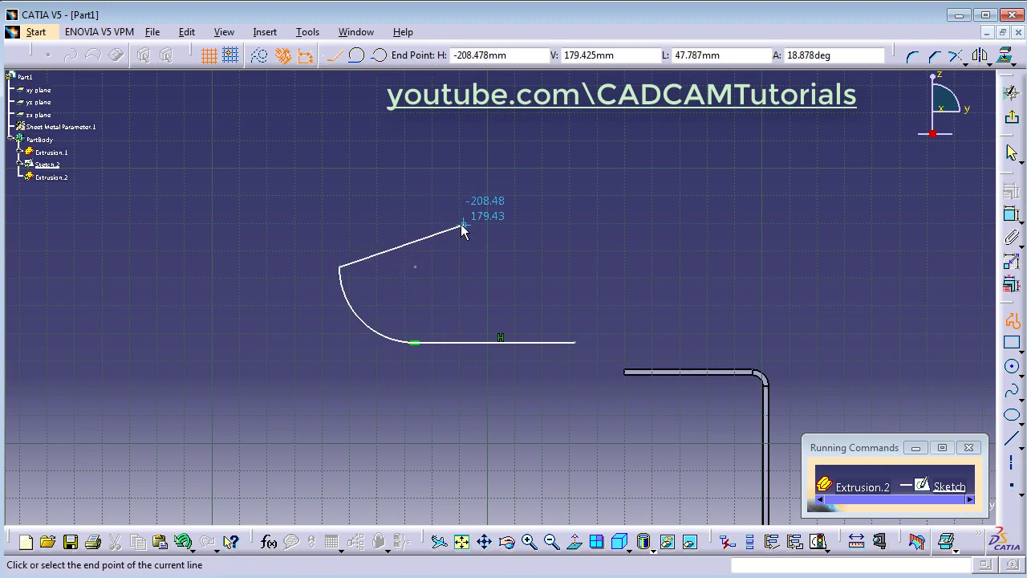
key("Escape")
left_click(551, 252)
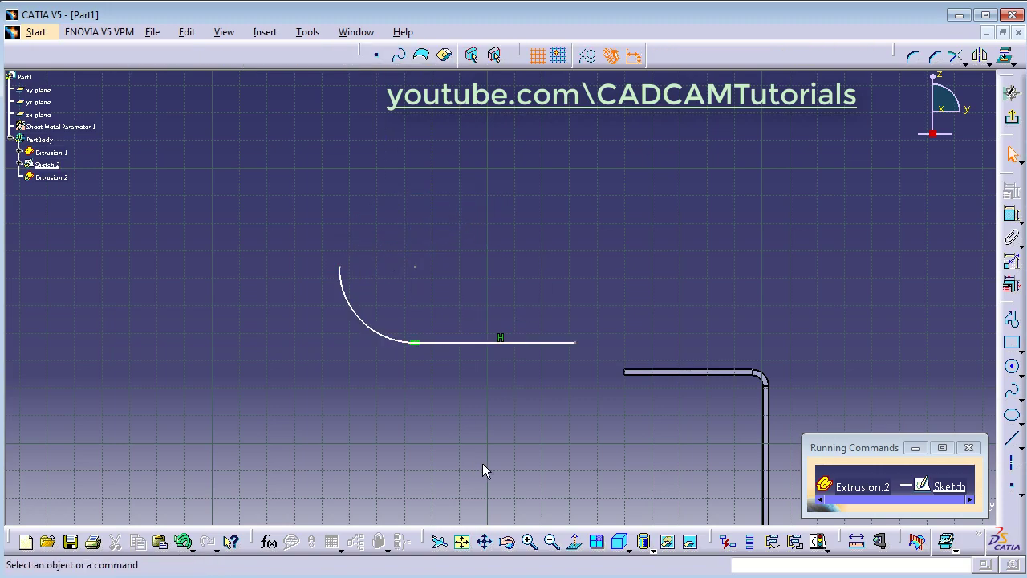
Make the free end of the horizontal line coincident with the upper corner of the flange's free end
left_click(576, 342)
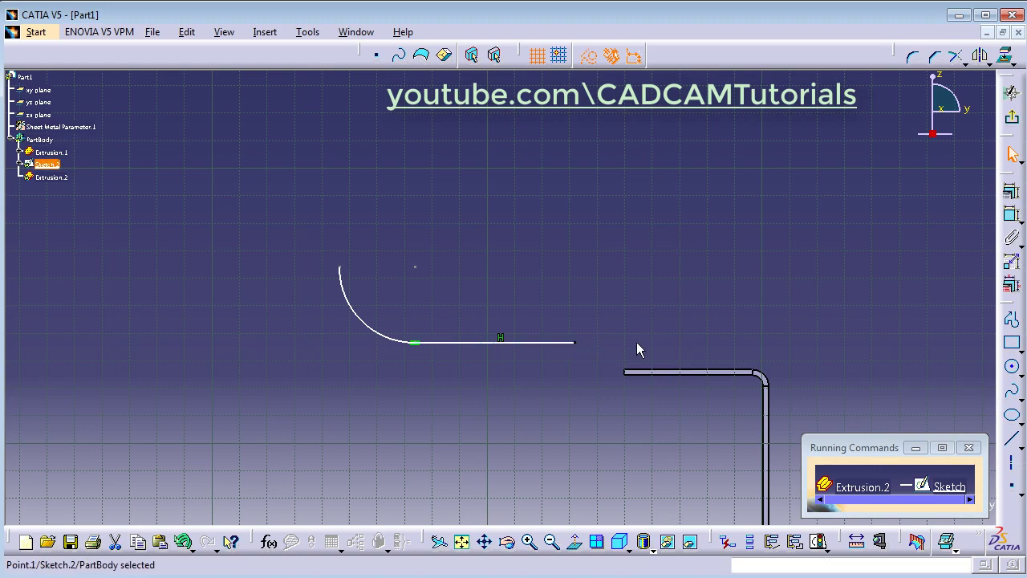
left_click(624, 371, "ctrl")
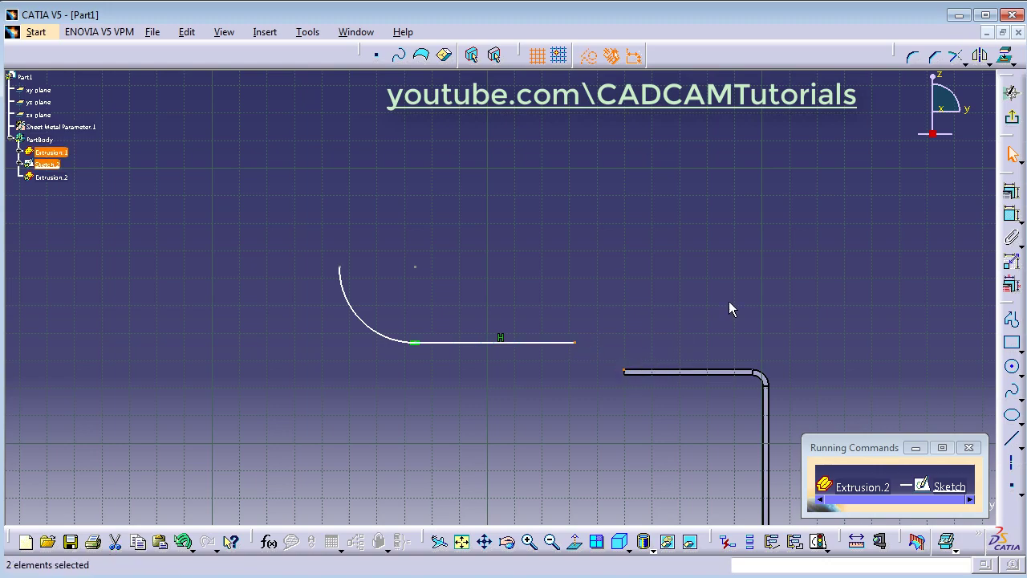
left_click(1016, 195)
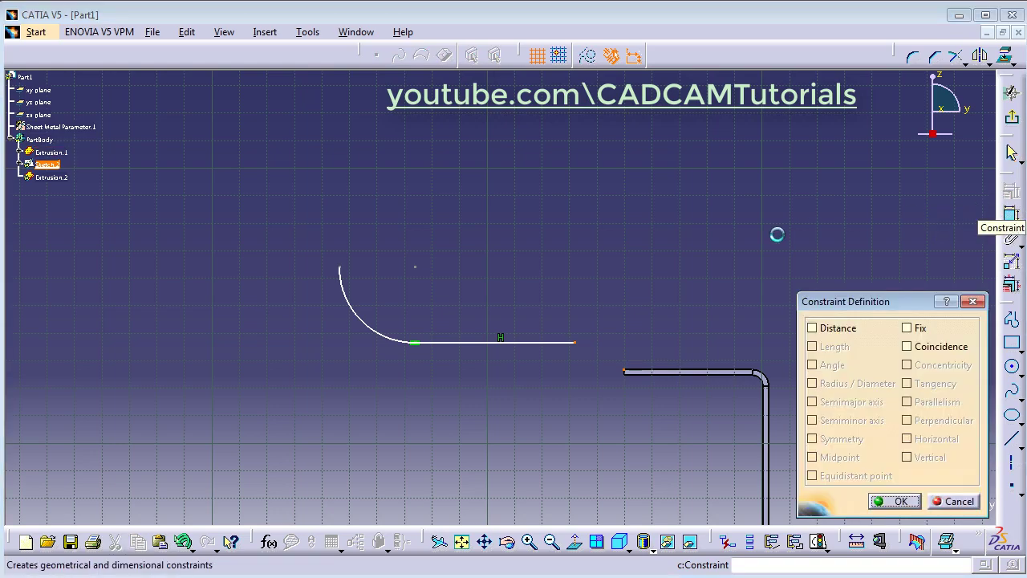
left_click(923, 351)
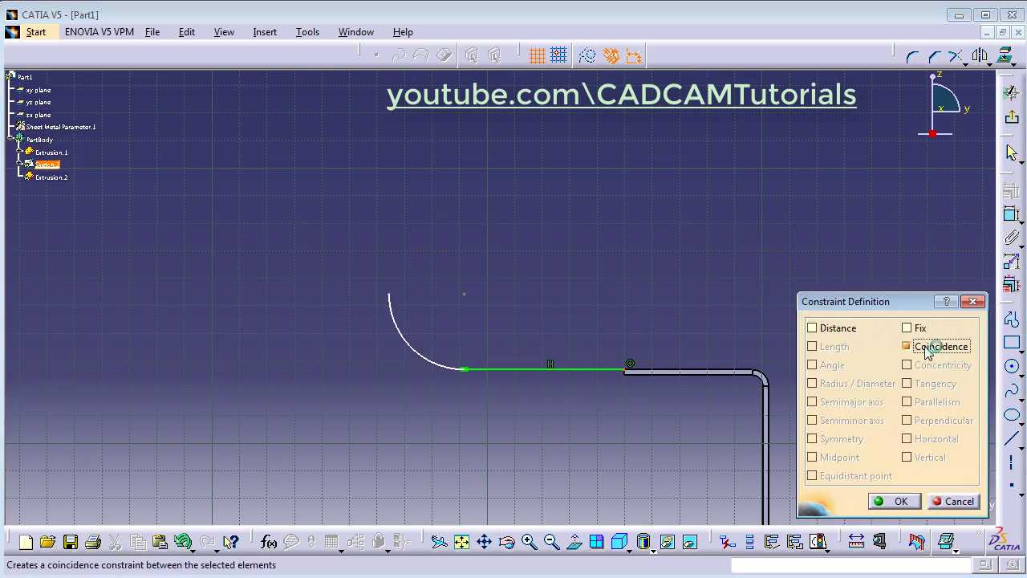
left_click(900, 501)
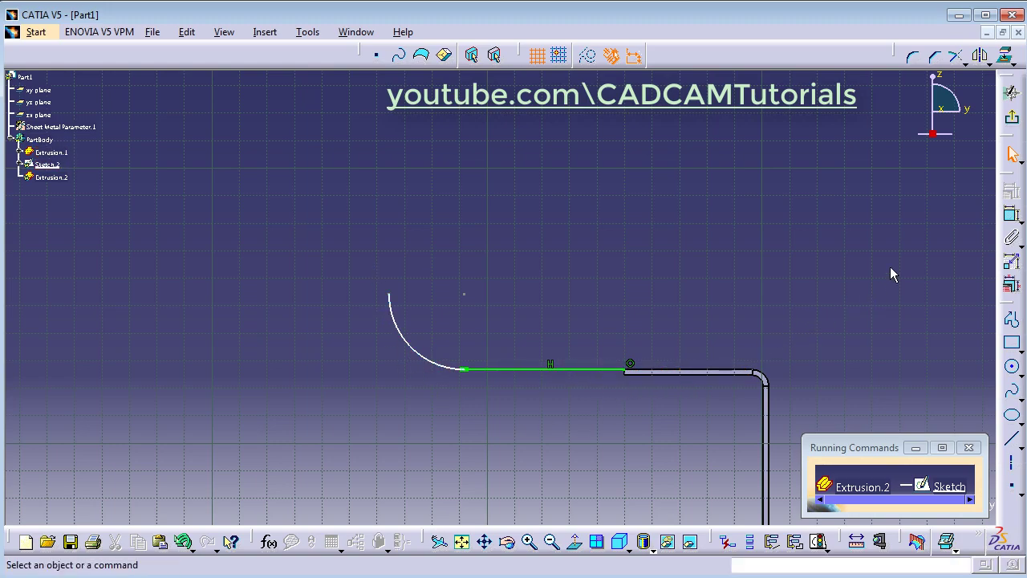
Leave the sketch and extrude the profile with 25 mm limits on both sides of the sketch
left_click(1013, 121)
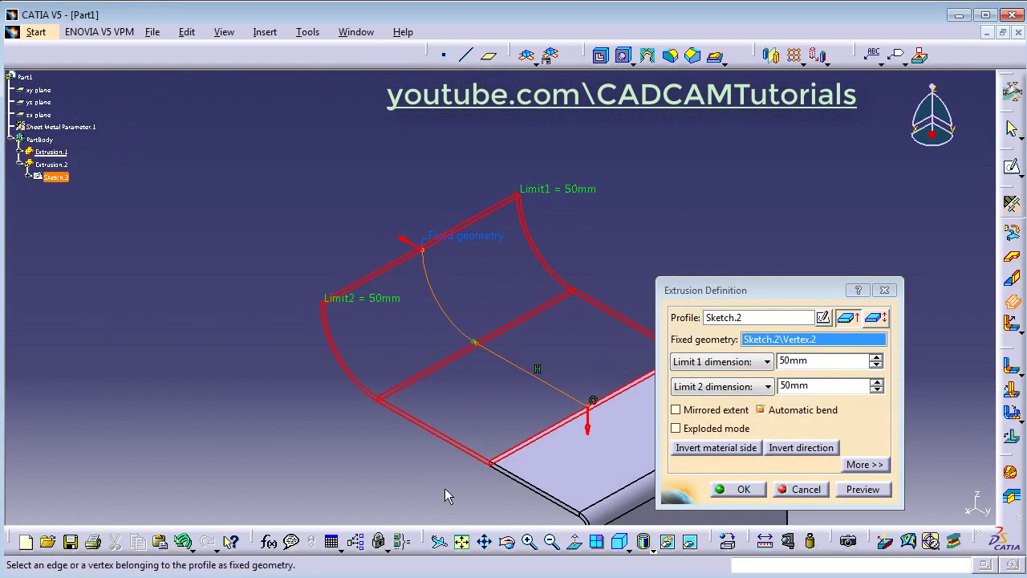
middle_click_drag(445, 489, 542, 255, "ctrl")
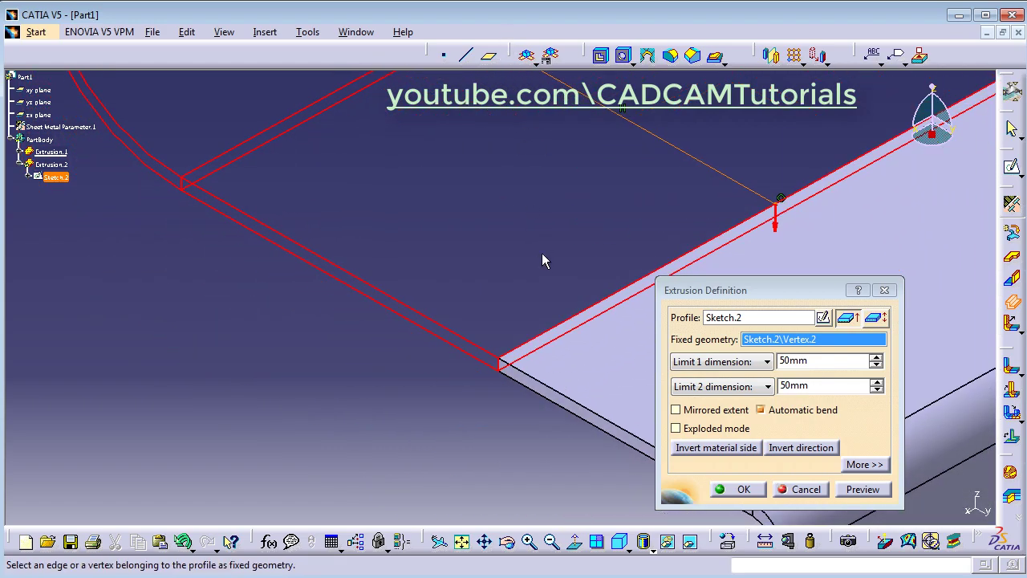
left_click(493, 377)
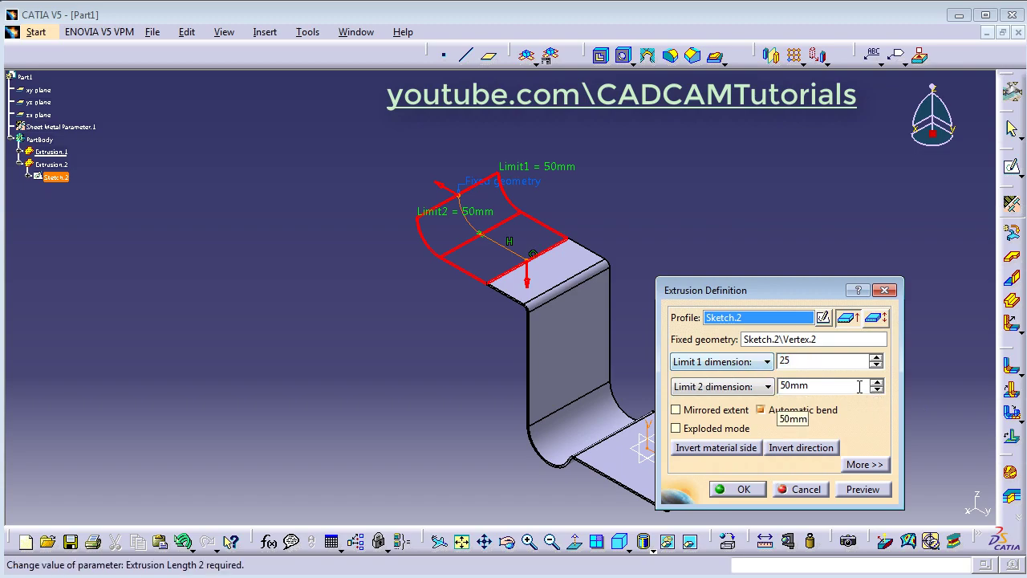
key("Tab")
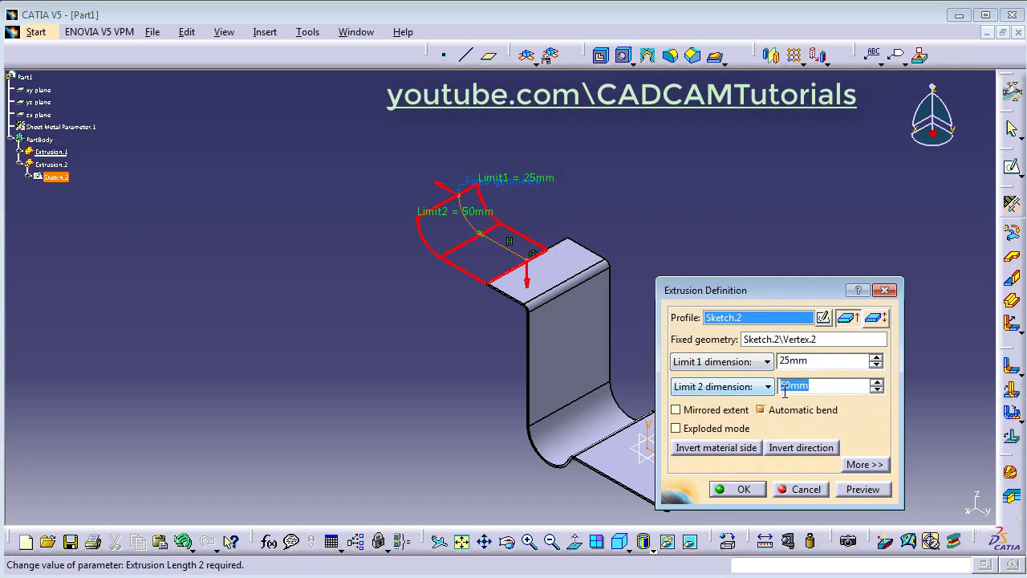
left_click(676, 411)
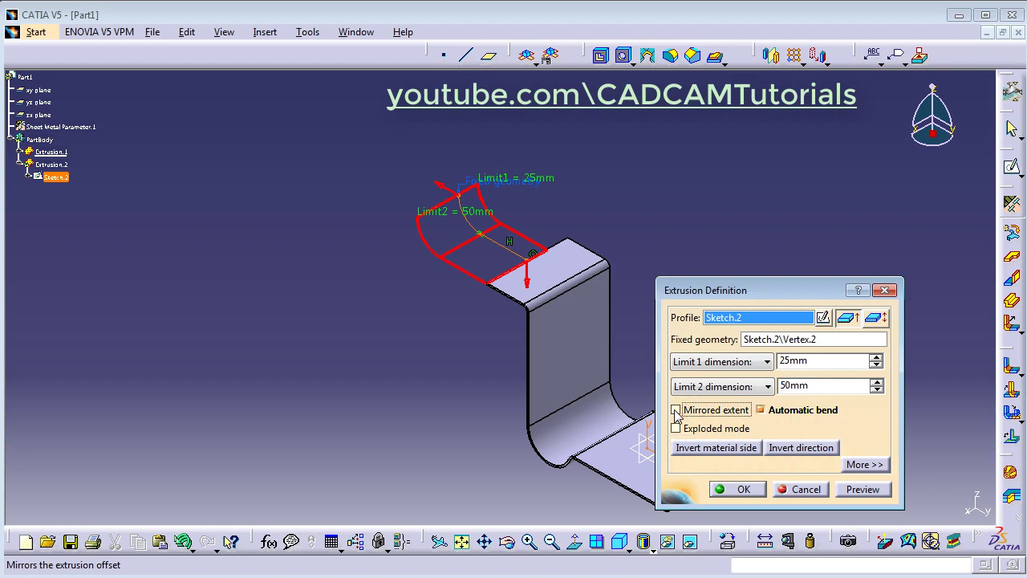
left_click(744, 490)
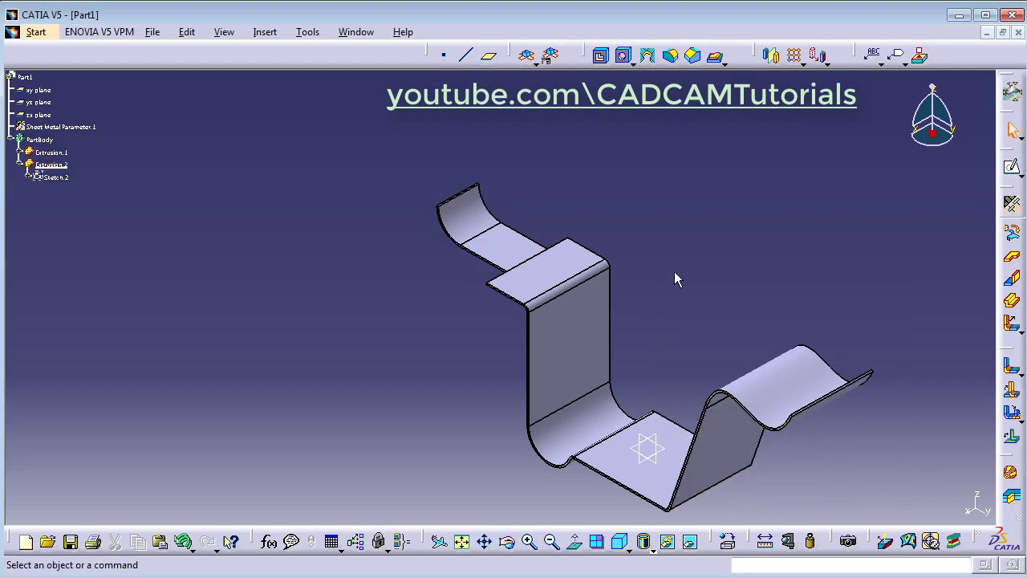
Start another extrusion with its sketch on the upper flange's narrow free end face, beside the curved extrusion
middle_click_drag(545, 200, 431, 239)
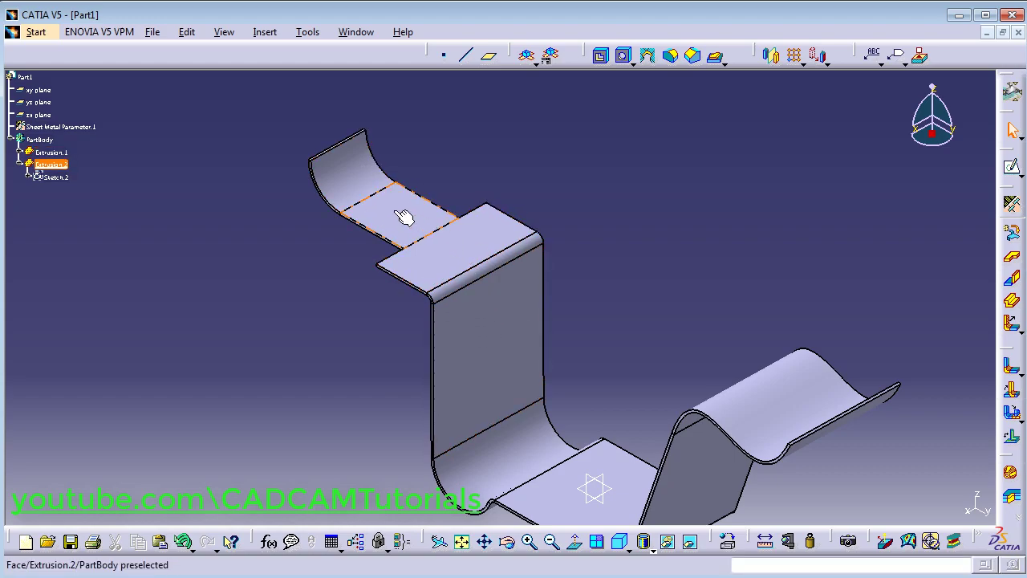
middle_click_drag(386, 286, 408, 333)
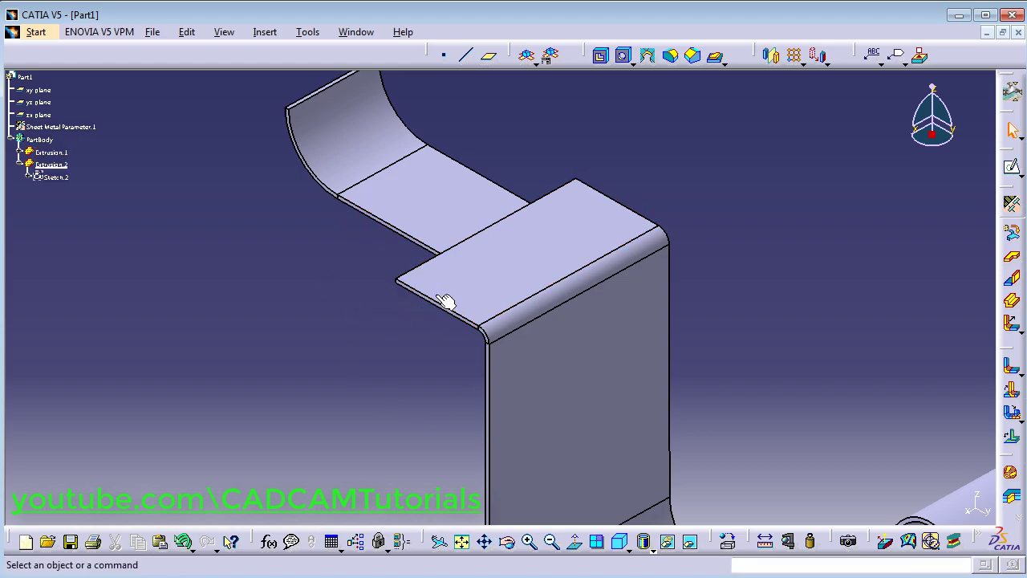
middle_click_drag(629, 146, 600, 337)
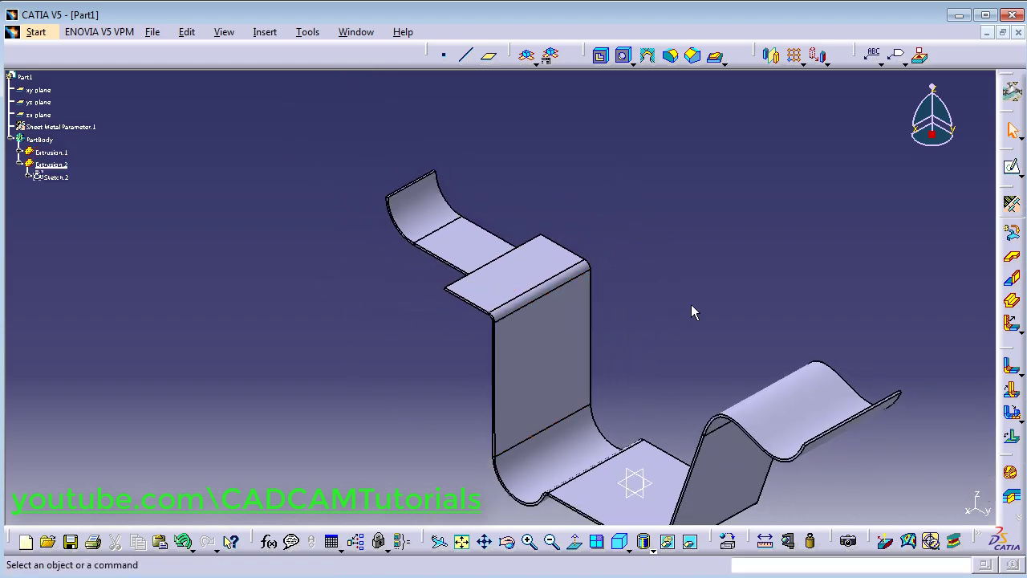
left_click(1012, 303)
left_click(823, 318)
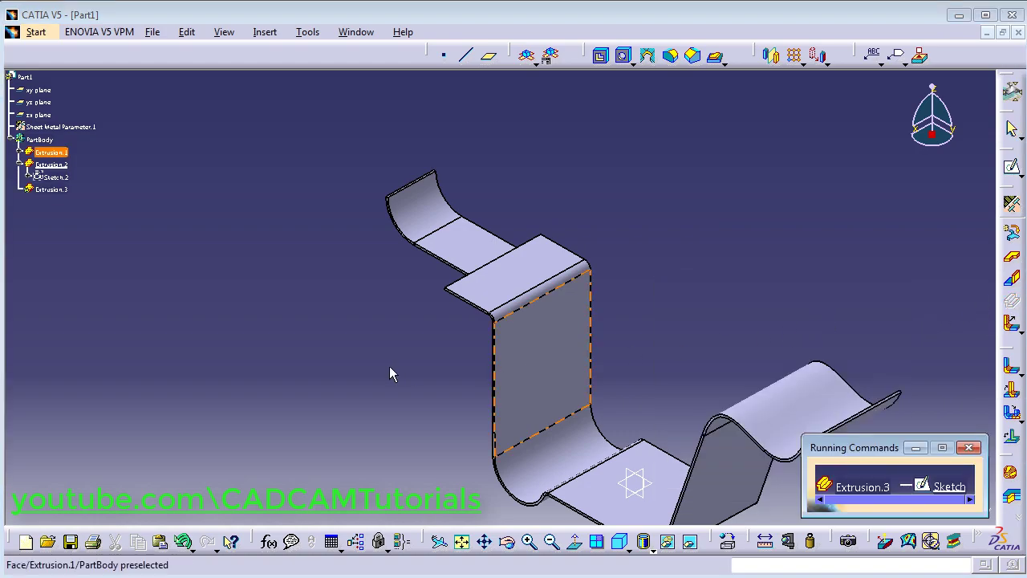
mouse_move(425, 275)
middle_mouse_down()
mouse_move(493, 302)
mouse_move(603, 320)
mouse_move(225, 305)
mouse_move(311, 293)
mouse_move(319, 308)
mouse_move(344, 314)
mouse_move(230, 309)
mouse_move(268, 183)
middle_mouse_up()
mouse_move(316, 302)
middle_mouse_down()
mouse_move(518, 260)
mouse_move(509, 236)
mouse_move(529, 176)
mouse_move(428, 153)
middle_mouse_up()
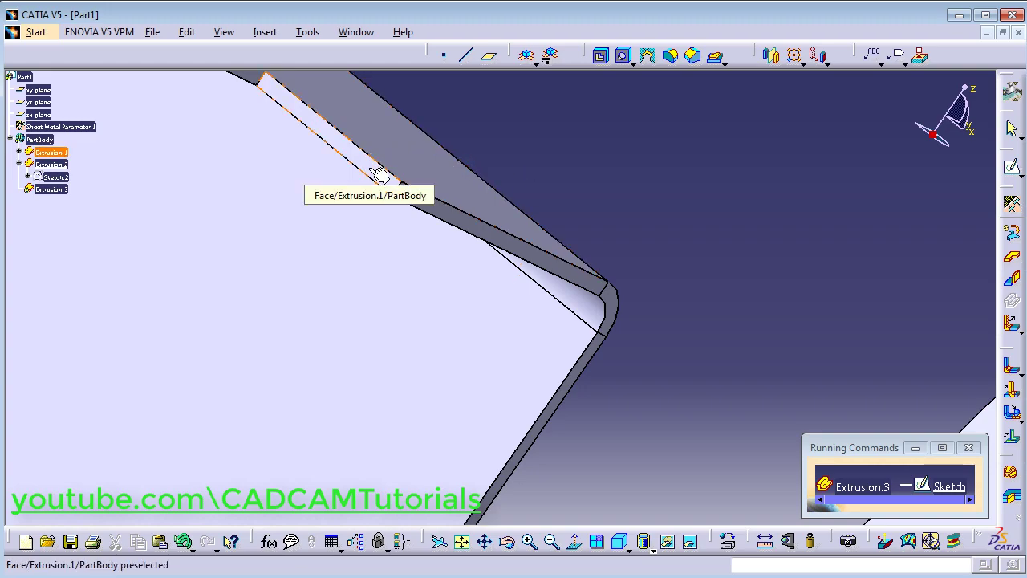
left_click(377, 174)
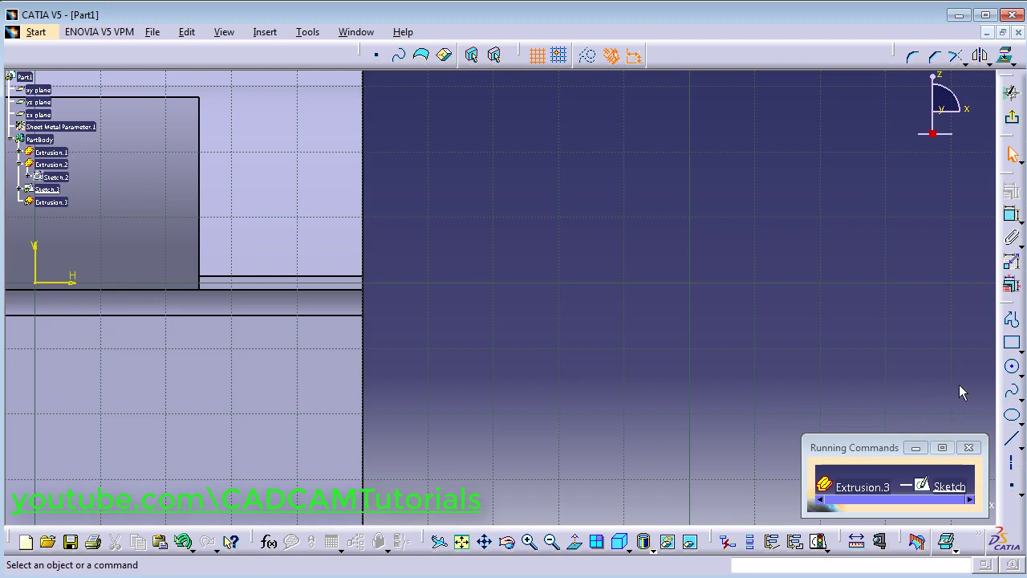
Sketch an open profile beyond the flange's side edge: an upward-sloping line followed by a tangent arc curving back over it
left_click(1010, 319)
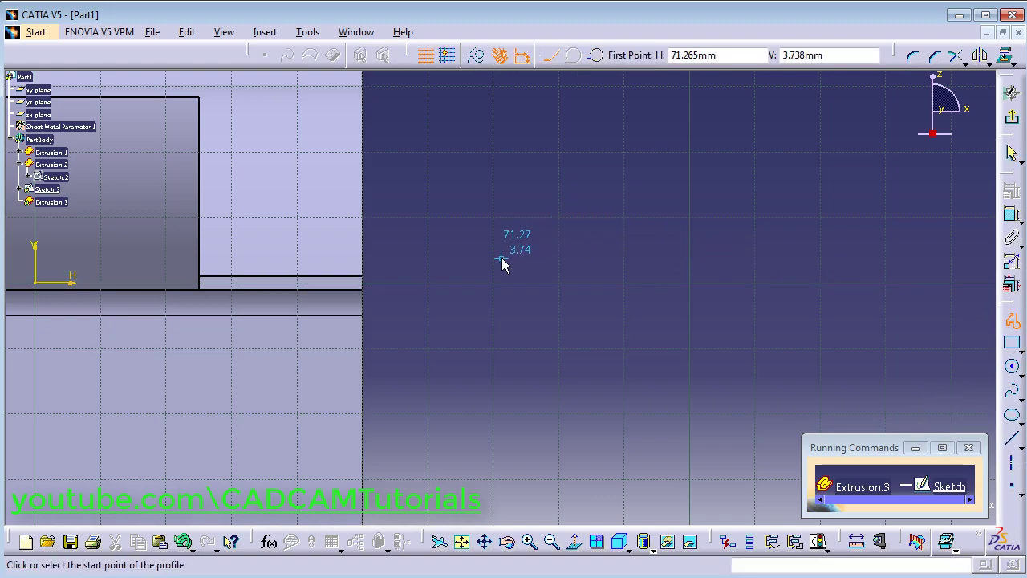
left_click(405, 275)
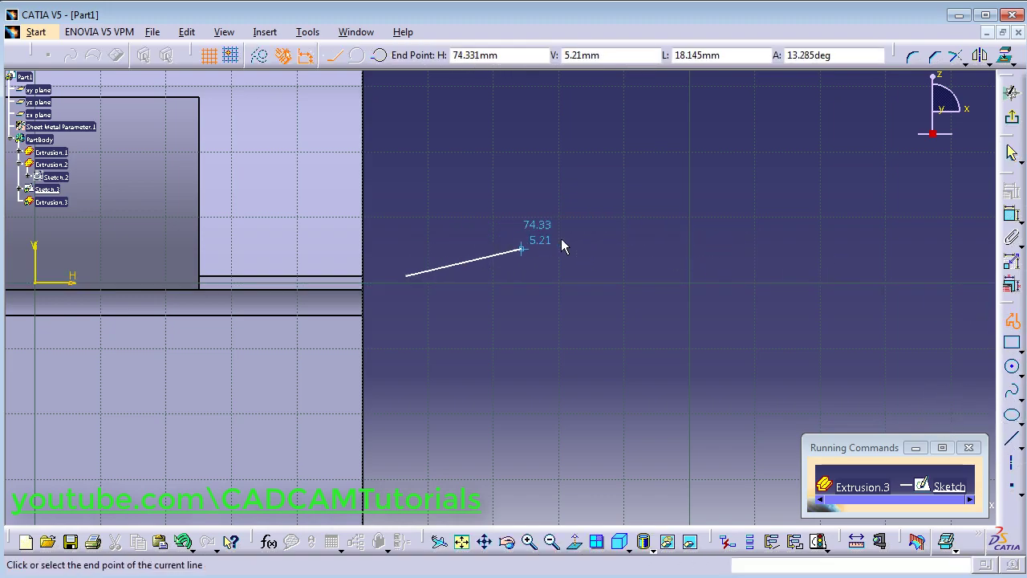
left_click(674, 179)
middle_click_drag(586, 285, 534, 387)
left_click(357, 55)
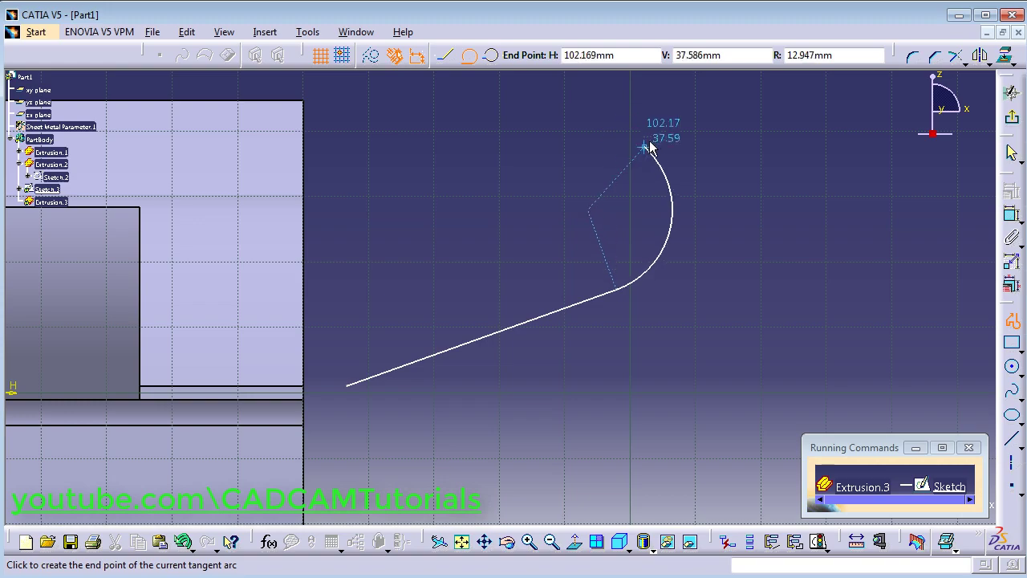
left_click(657, 95)
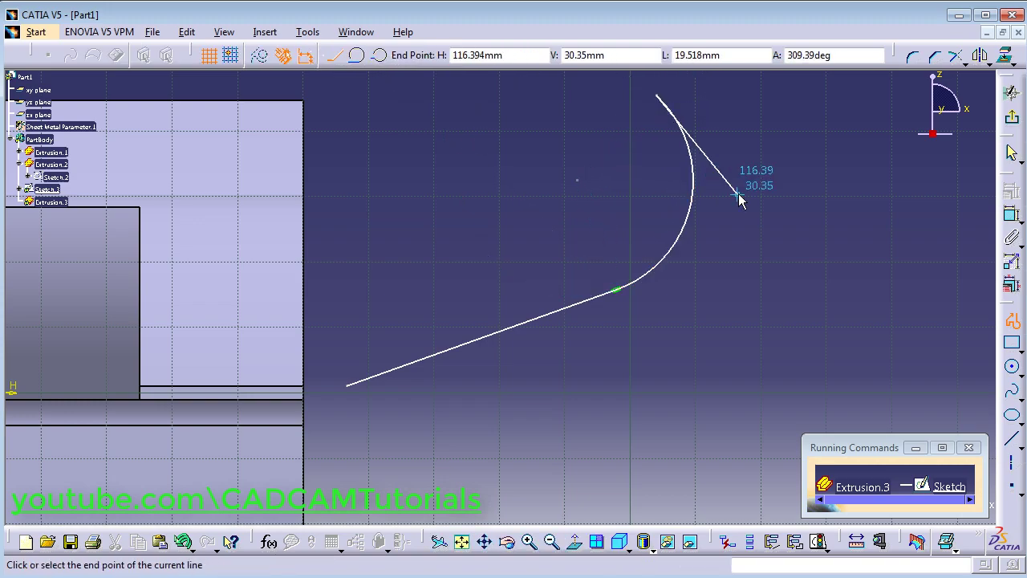
key("Escape")
left_click(406, 408)
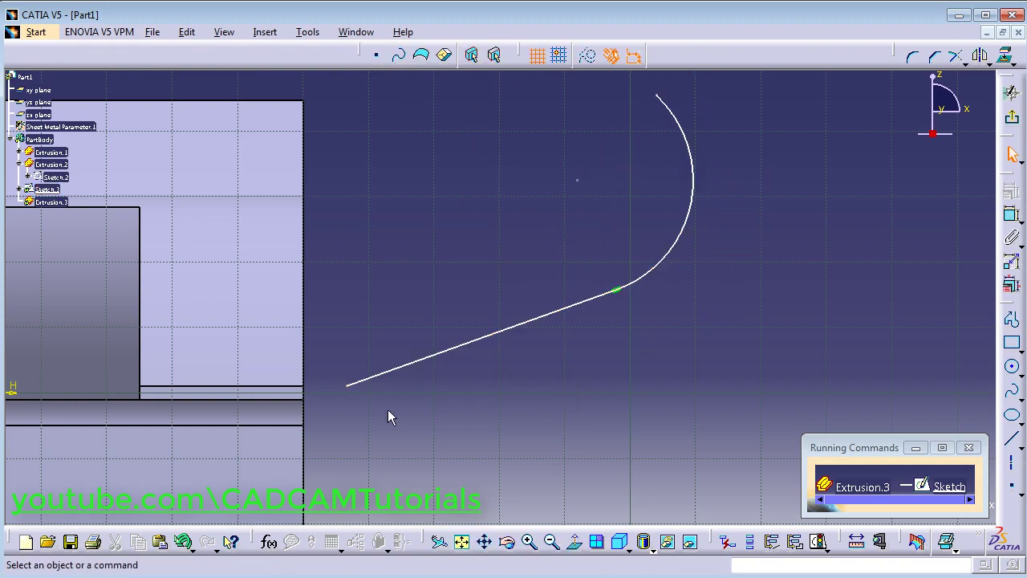
Make the sloping line's lower endpoint coincident with the upper corner of the flange's end face
left_click(346, 389)
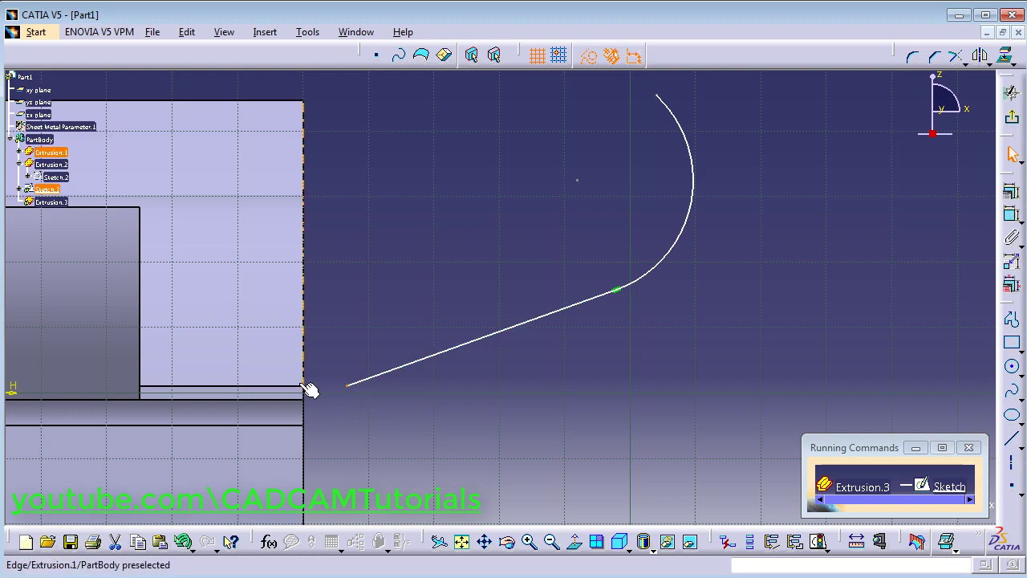
left_click(305, 387, "ctrl")
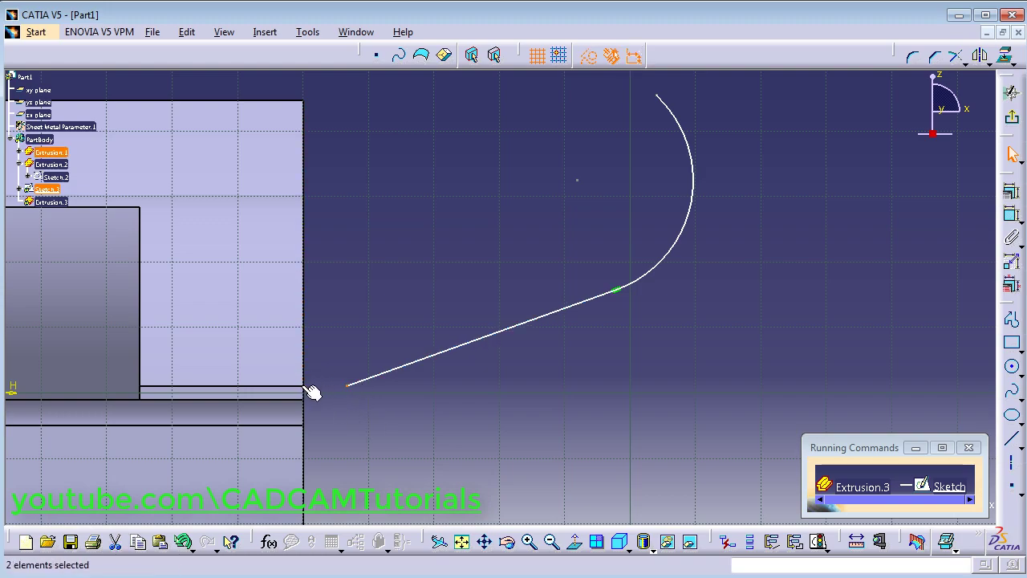
left_click(1012, 195)
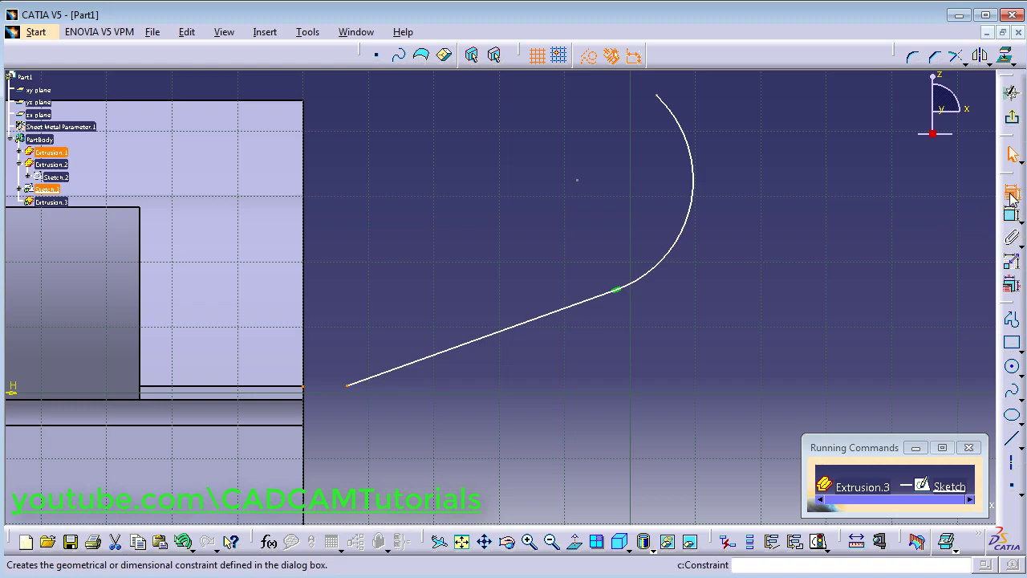
left_click(907, 346)
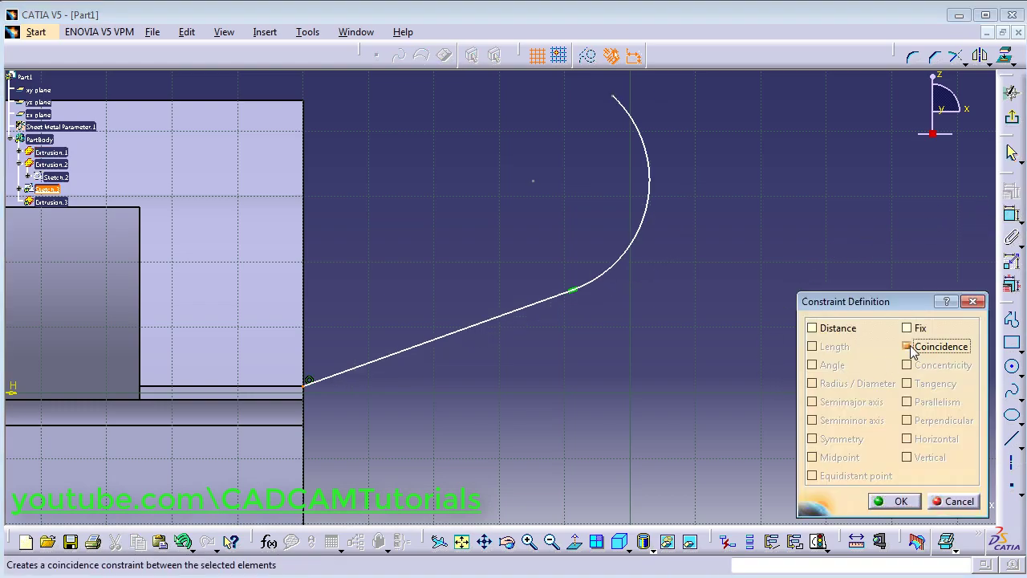
left_click(897, 500)
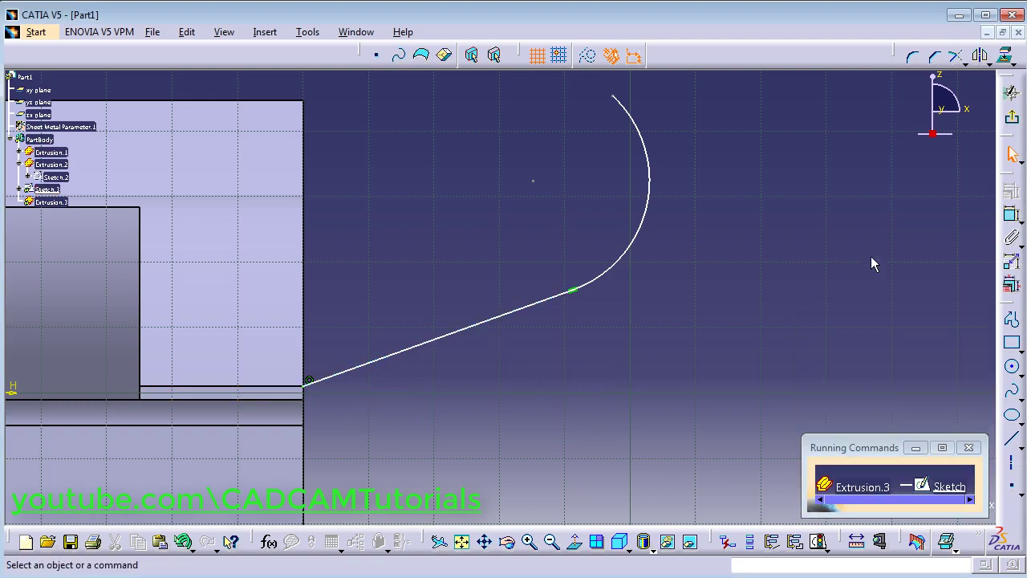
Leave the sketch and set the new extrusion's Limit 2 dimension to 0 mm
left_click(1011, 116)
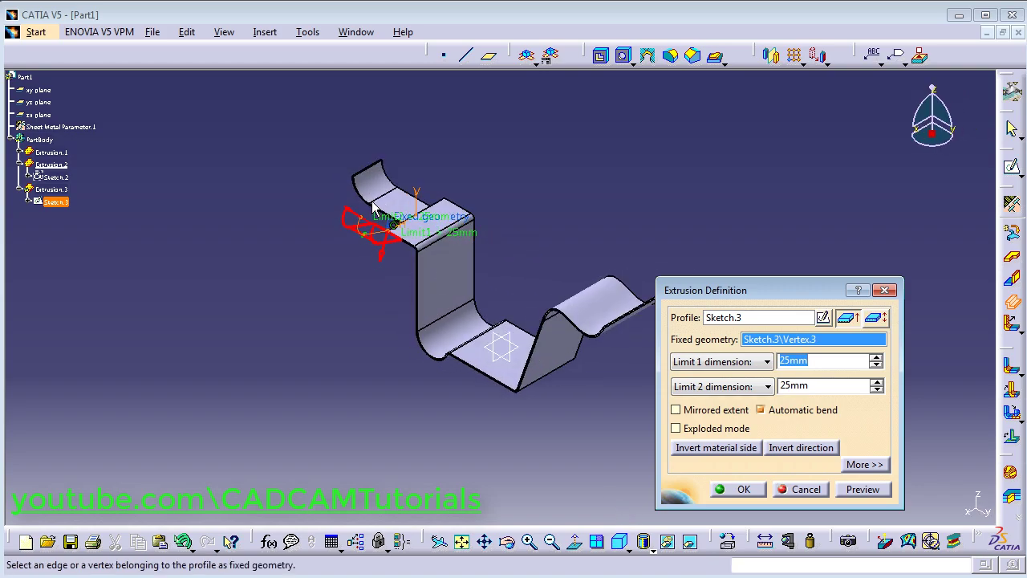
mouse_move(373, 207)
middle_mouse_down()
mouse_move(365, 114)
mouse_move(303, 239)
mouse_move(418, 434)
mouse_move(418, 369)
middle_mouse_up()
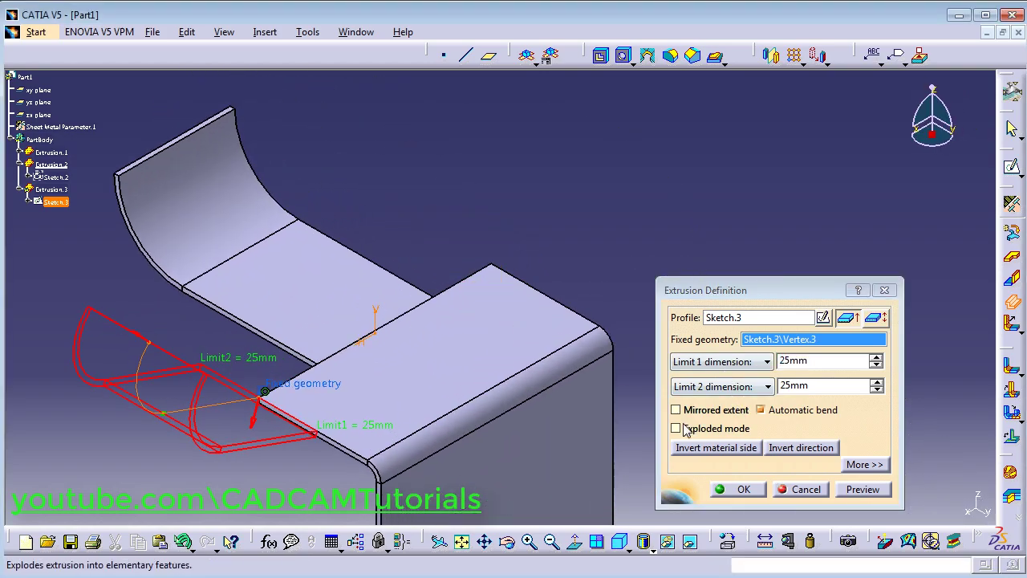
double_click(827, 386)
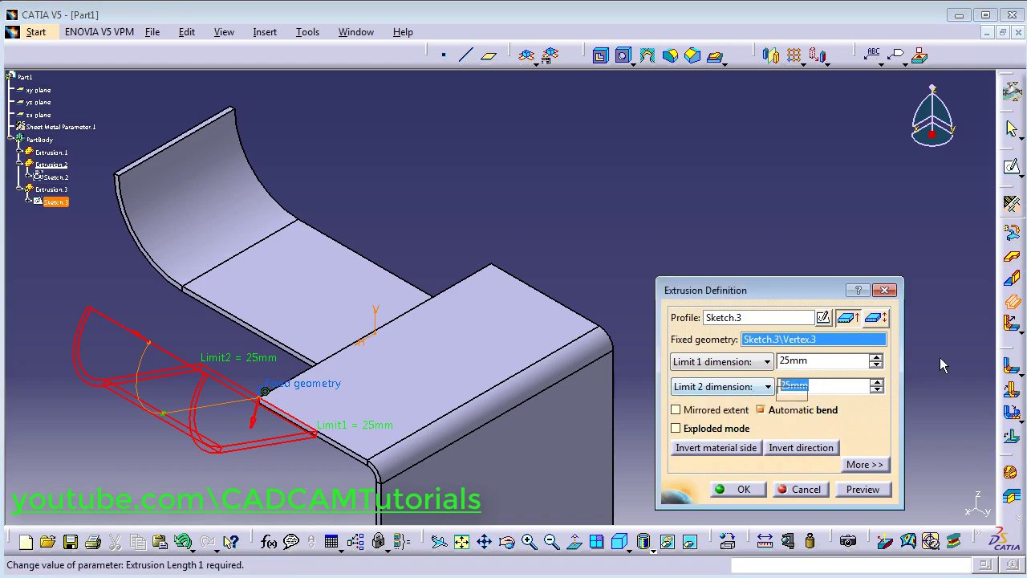
type("0")
key("Return")
Try 50 mm for the extrusion's Limit 1 dimension, and settle on 40 mm
double_click(819, 362)
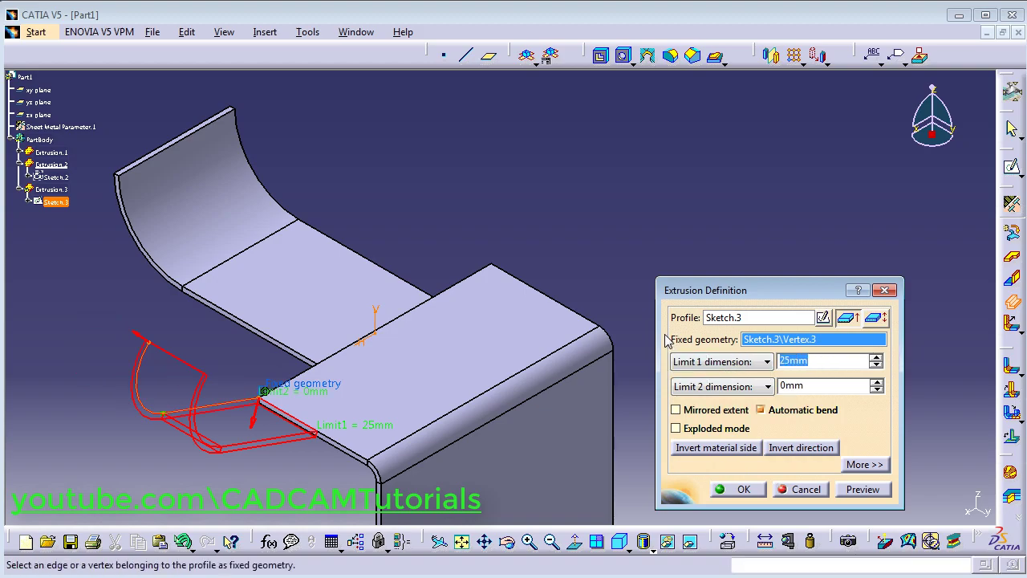
type("50")
double_click(802, 384)
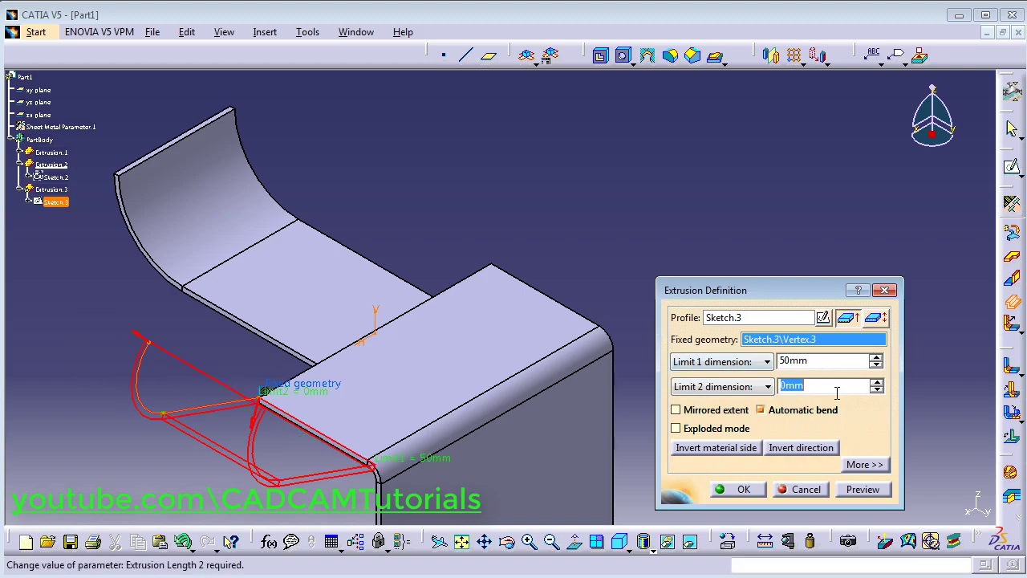
double_click(819, 362)
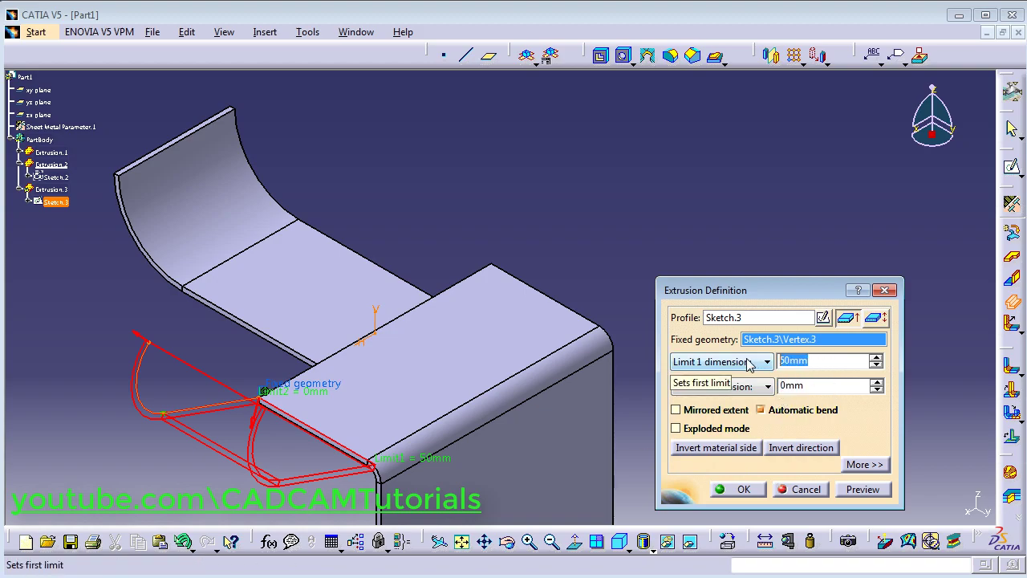
type("40")
key("Tab")
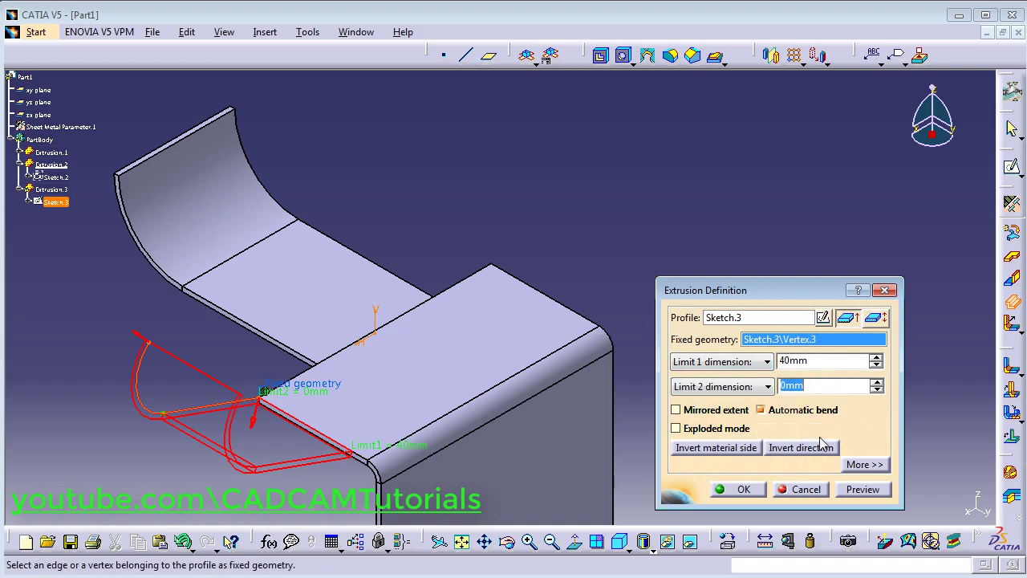
mouse_move(365, 439)
middle_mouse_down()
mouse_move(374, 369)
mouse_move(390, 360)
middle_mouse_up()
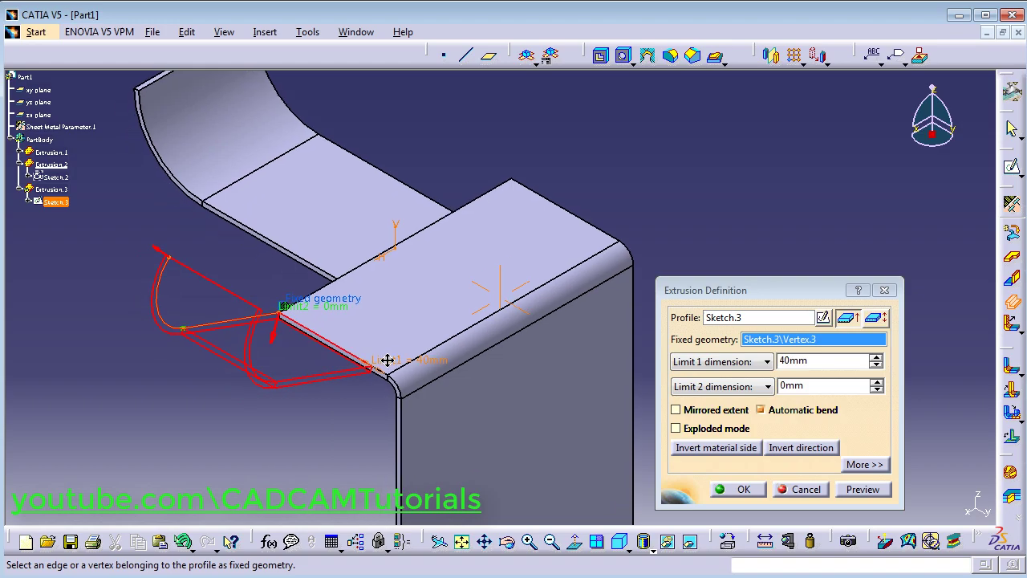
Create the extrusion of the line-and-arc profile with its 40 mm Limit 1, then dismiss the warning and clear the selection
left_click(742, 489)
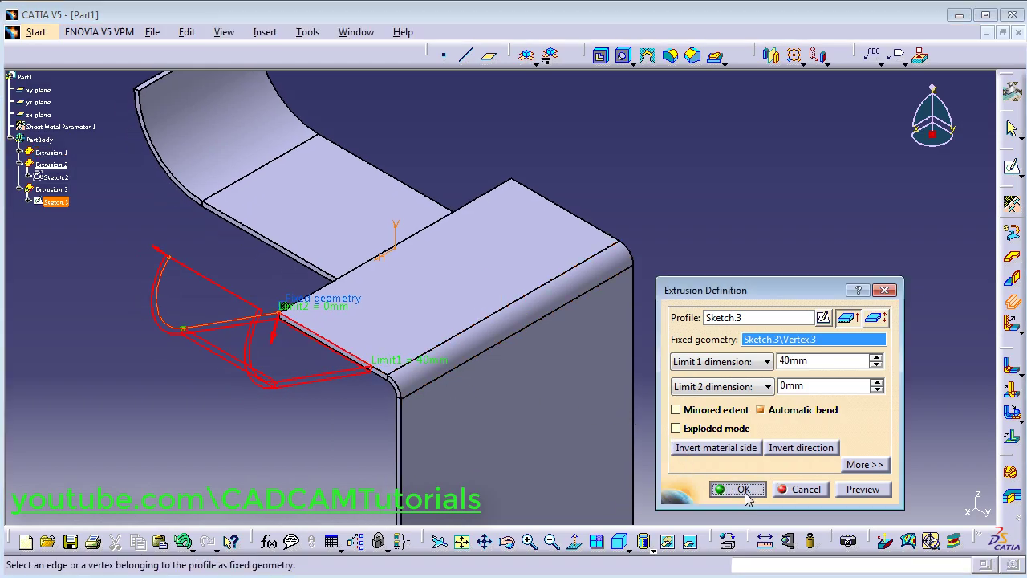
left_click_drag(629, 414, 633, 219)
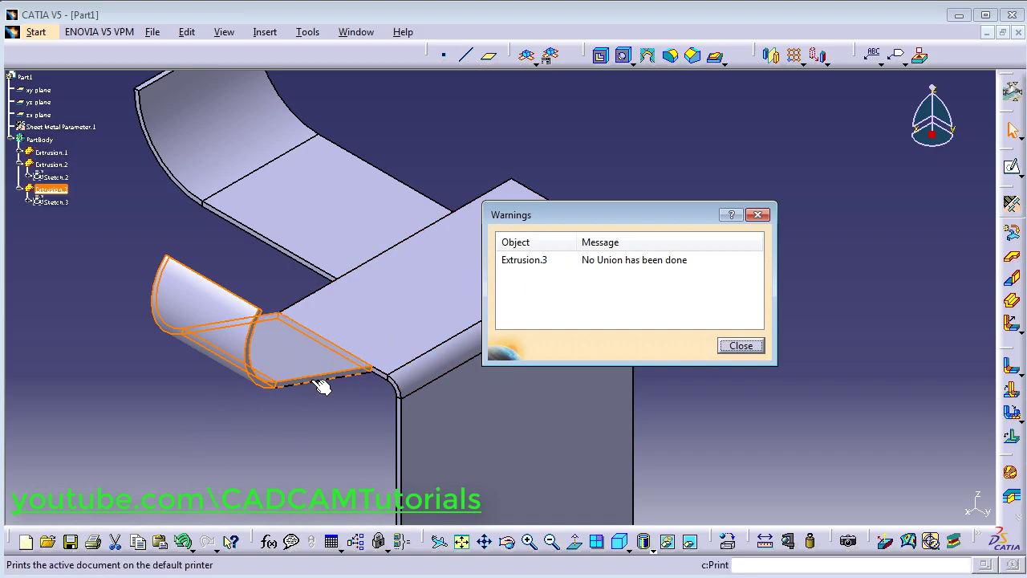
left_click(353, 357)
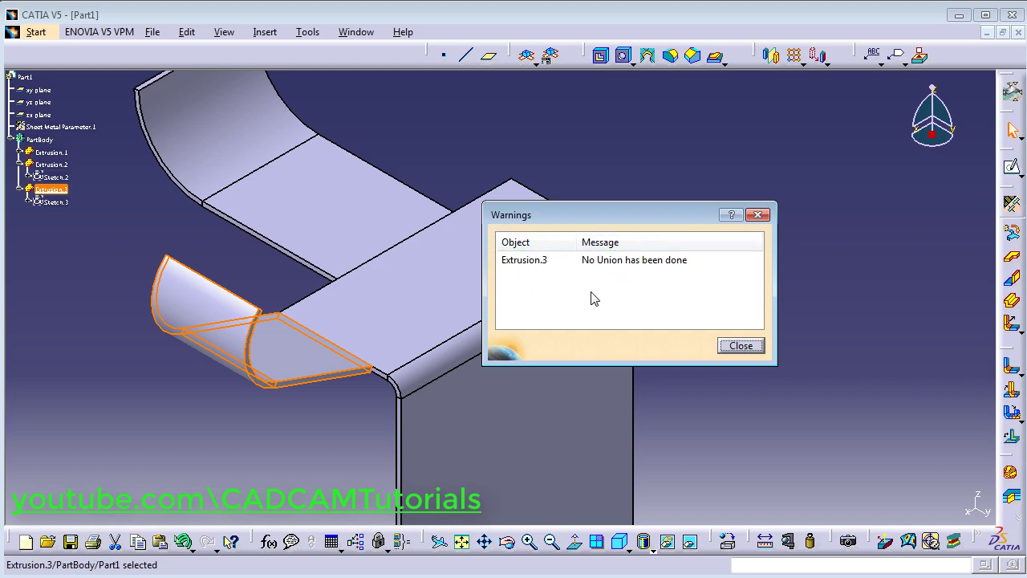
left_click(741, 346)
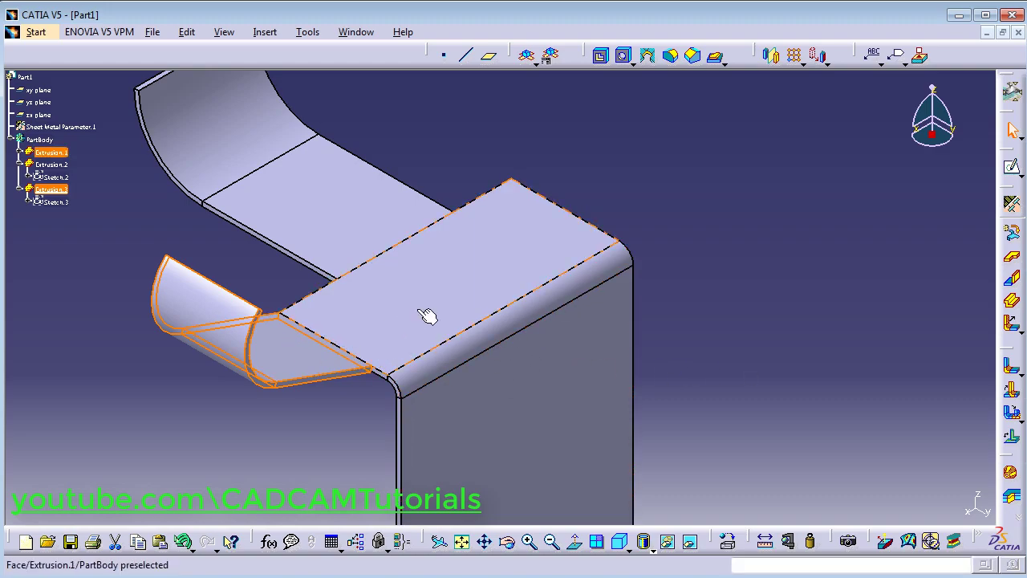
left_click(757, 335)
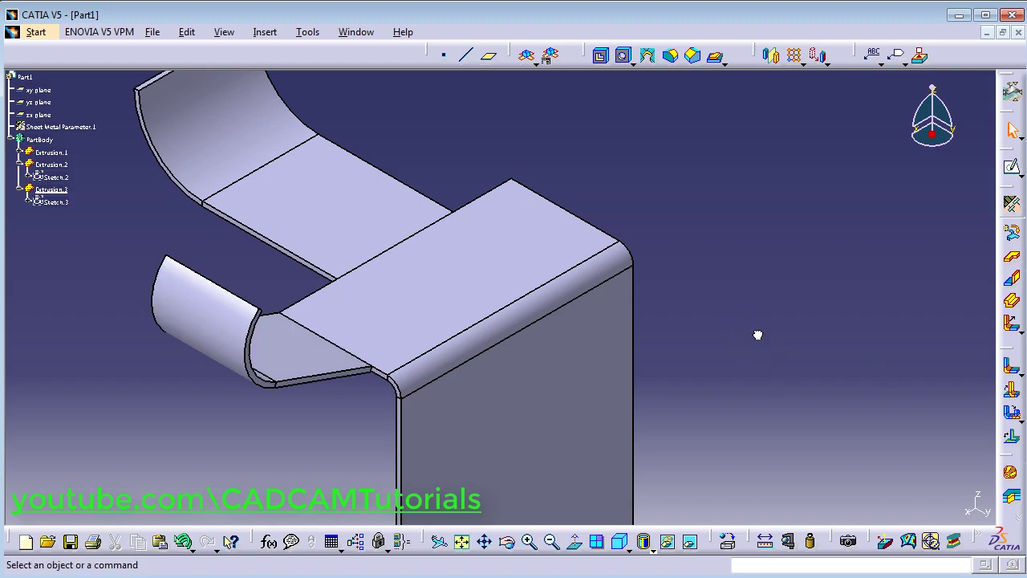
Add a cylindrical bend between the upper flange's top face and the new extrusion's sloping face, with round relief at the right extremity
left_click(1011, 369)
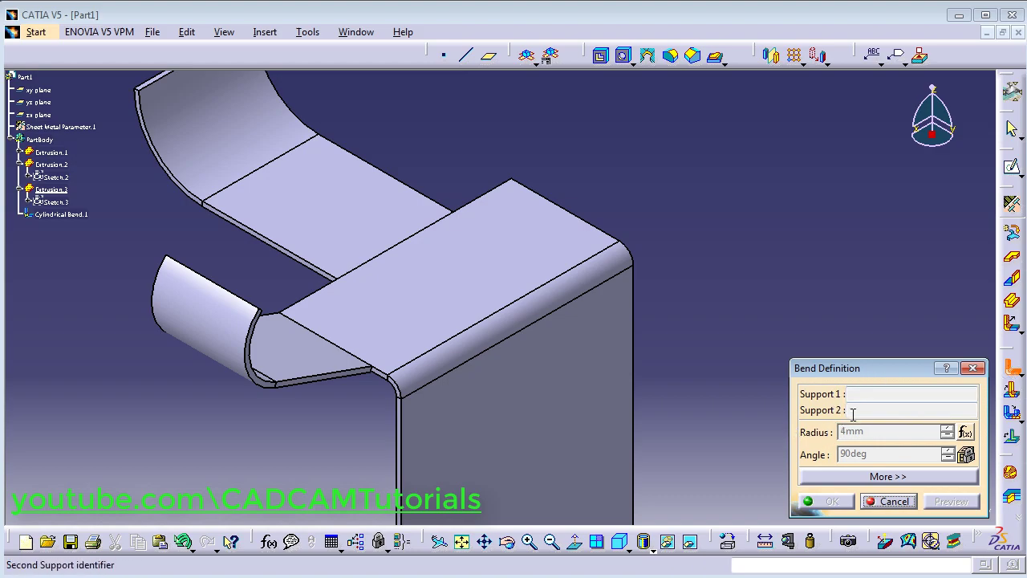
left_click(385, 317)
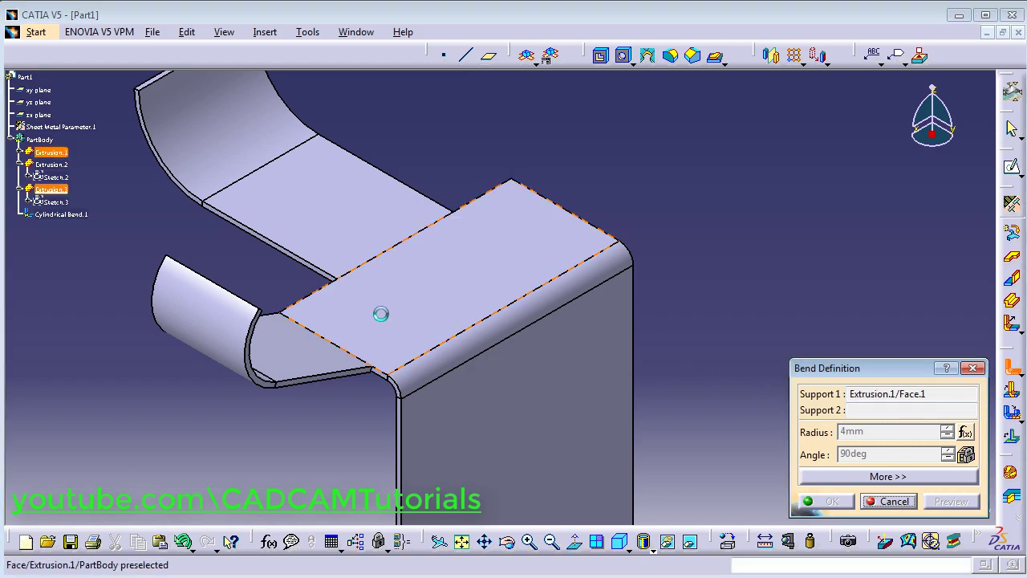
left_click(293, 353)
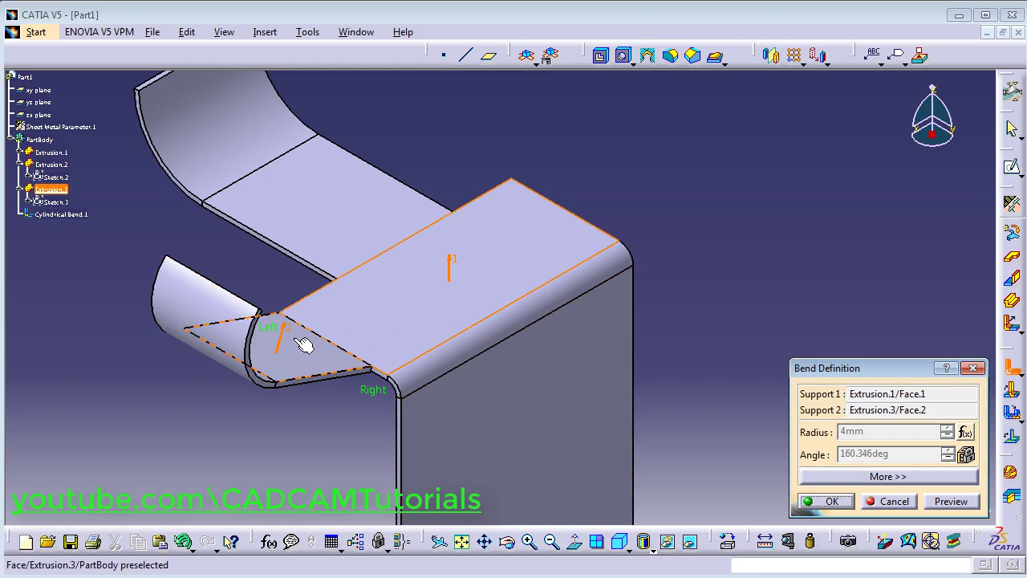
left_click(893, 479)
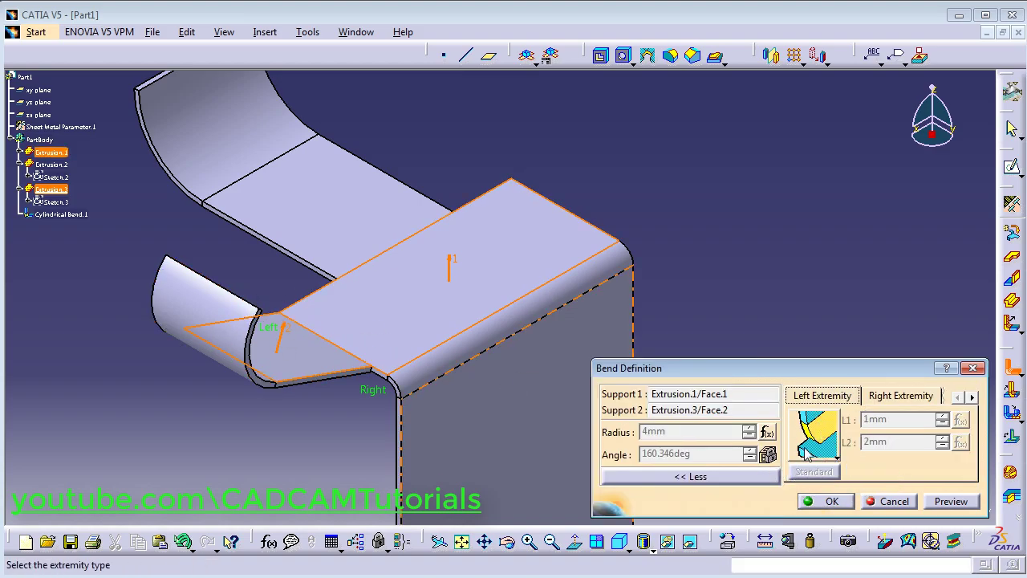
left_click(898, 398)
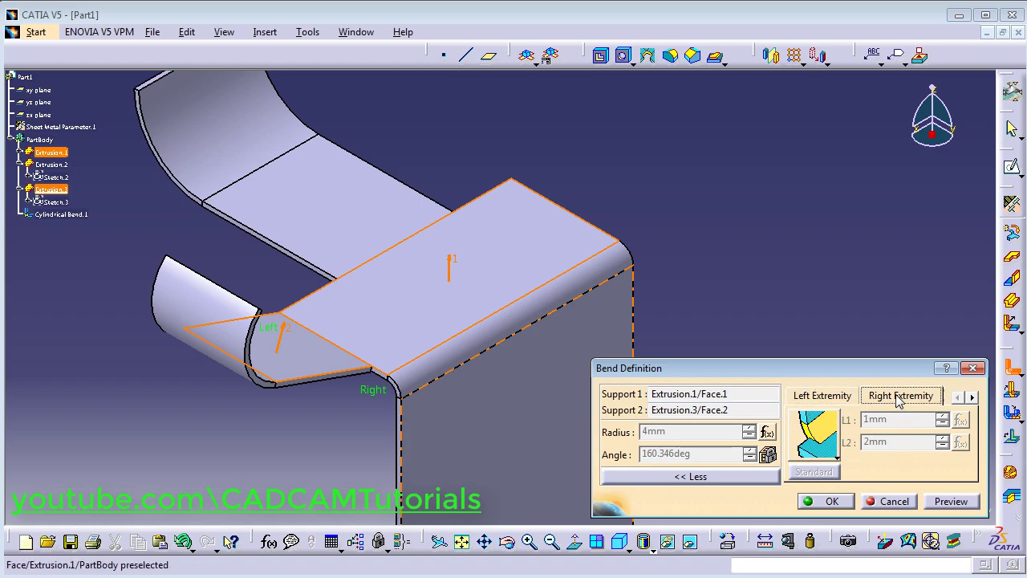
left_click(834, 456)
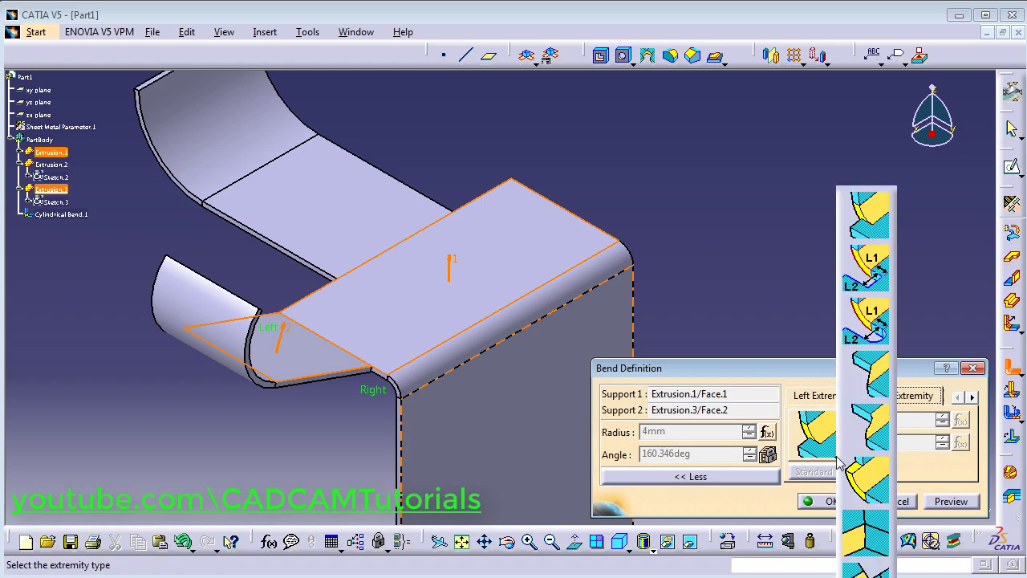
left_click(865, 329)
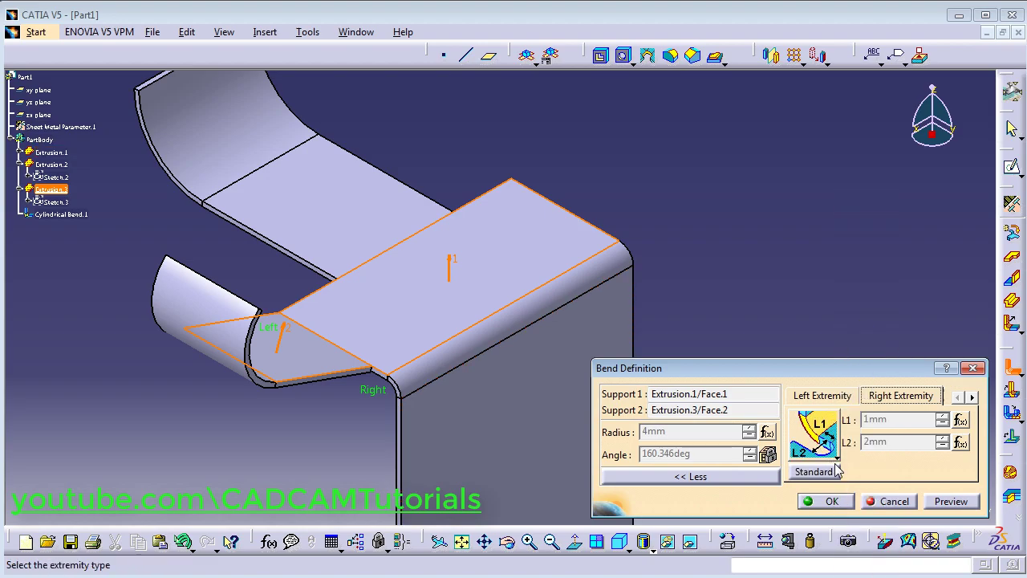
left_click(832, 501)
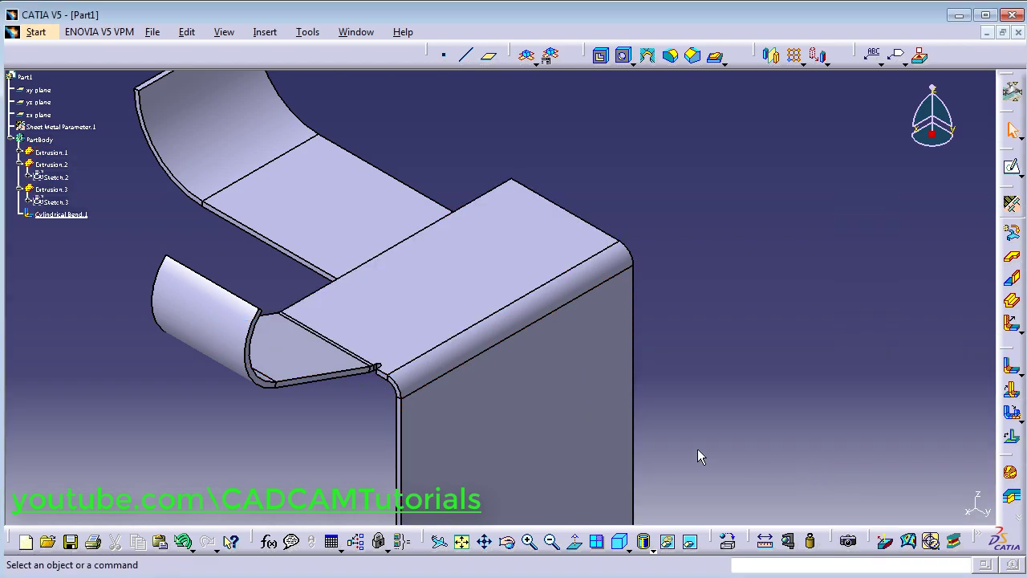
Inspect the cylindrical bend and its round relief up close, then undo the bend
middle_click_drag(270, 363, 513, 390, "ctrl")
middle_click_drag(551, 320, 468, 408)
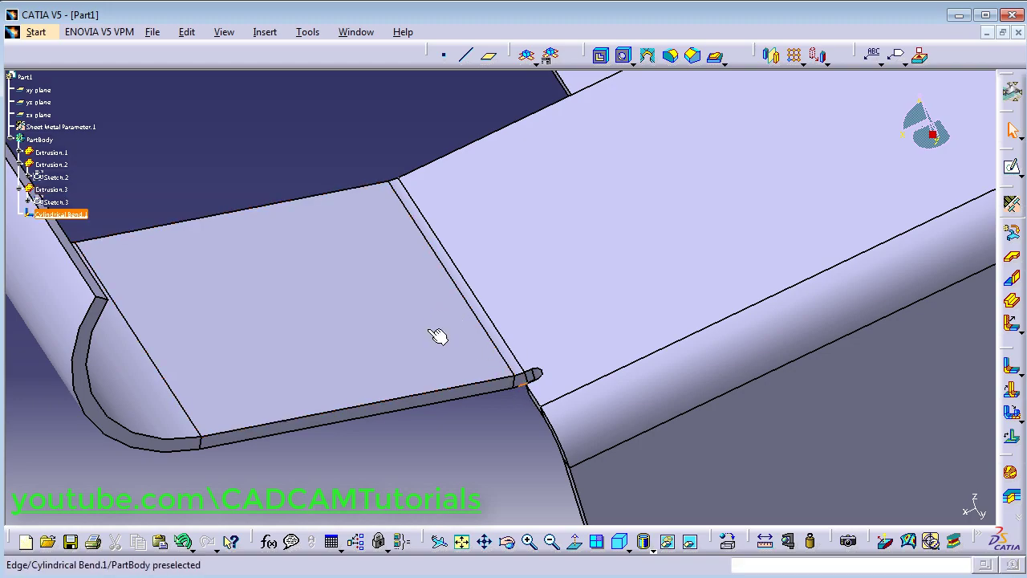
middle_click_drag(465, 317, 522, 332)
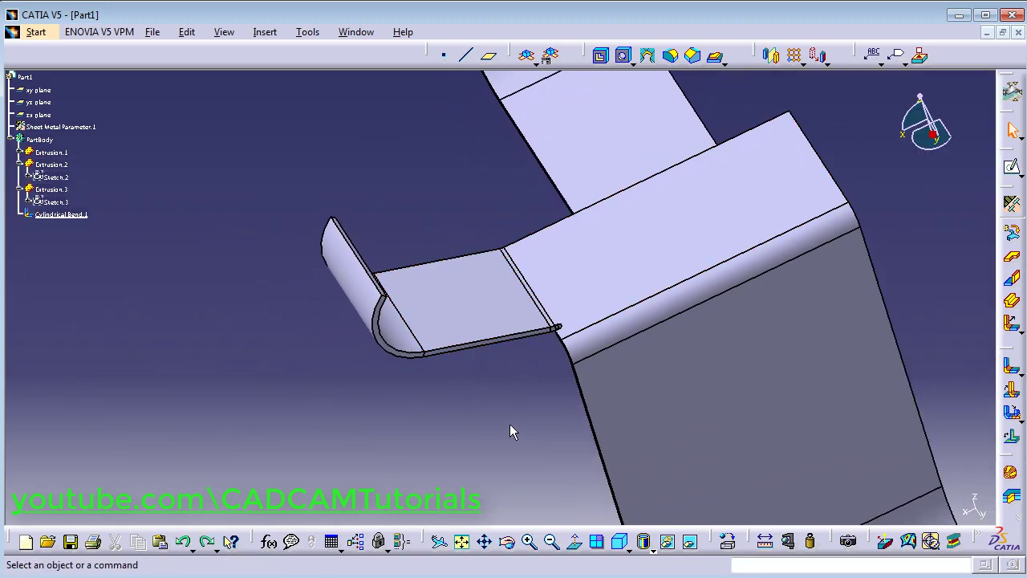
key("ctrl+y")
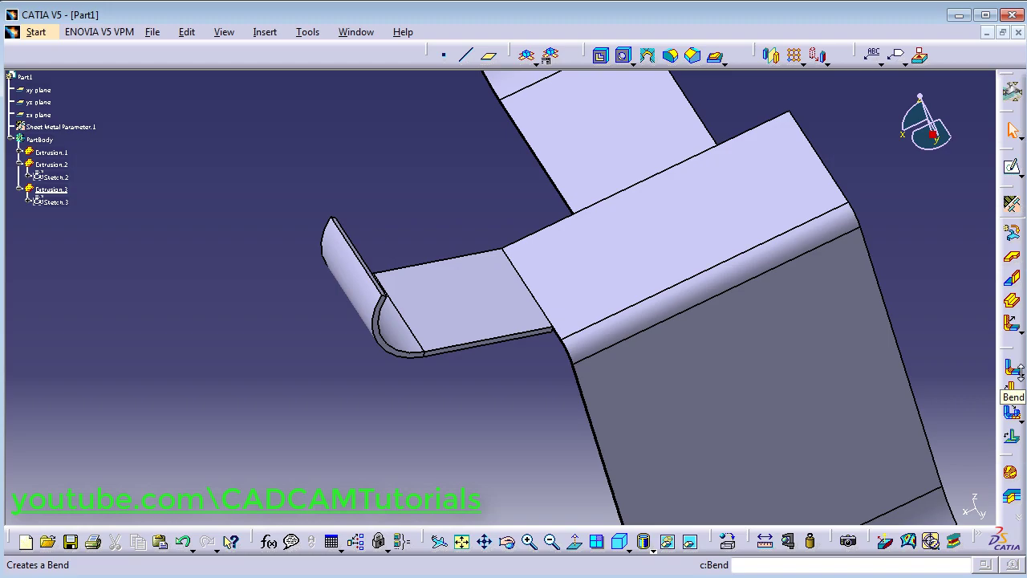
Add a conical bend between the upper flange's top face and the sloping face, with left radius 4 mm and right radius 8 mm
left_click(1011, 390)
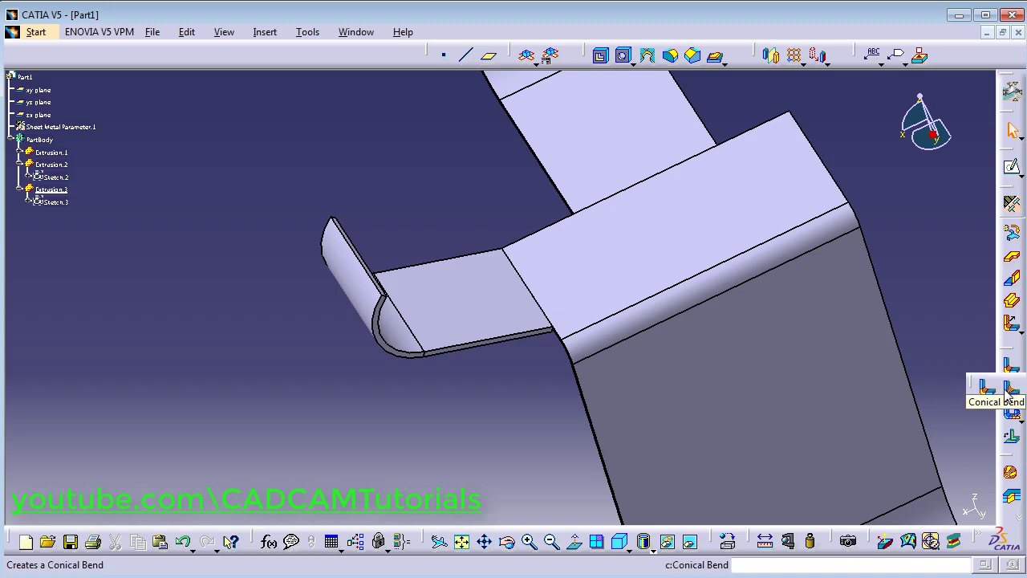
left_click(1011, 392)
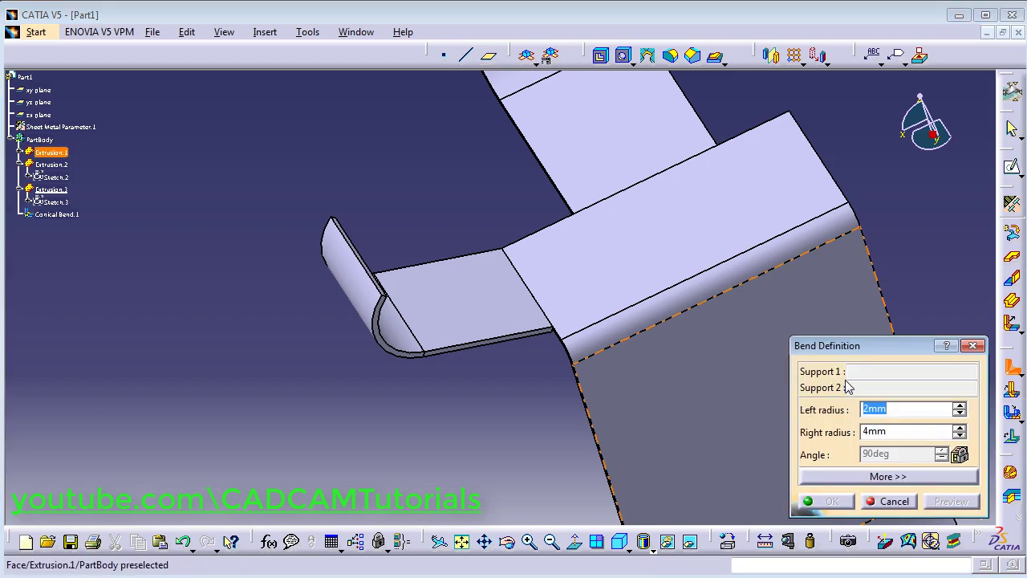
left_click(591, 274)
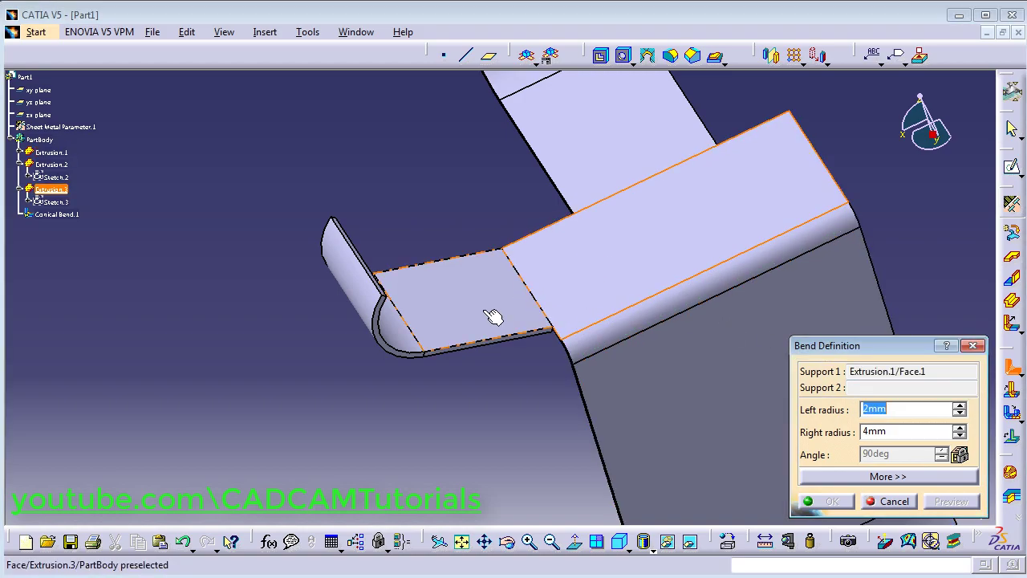
left_click(476, 303)
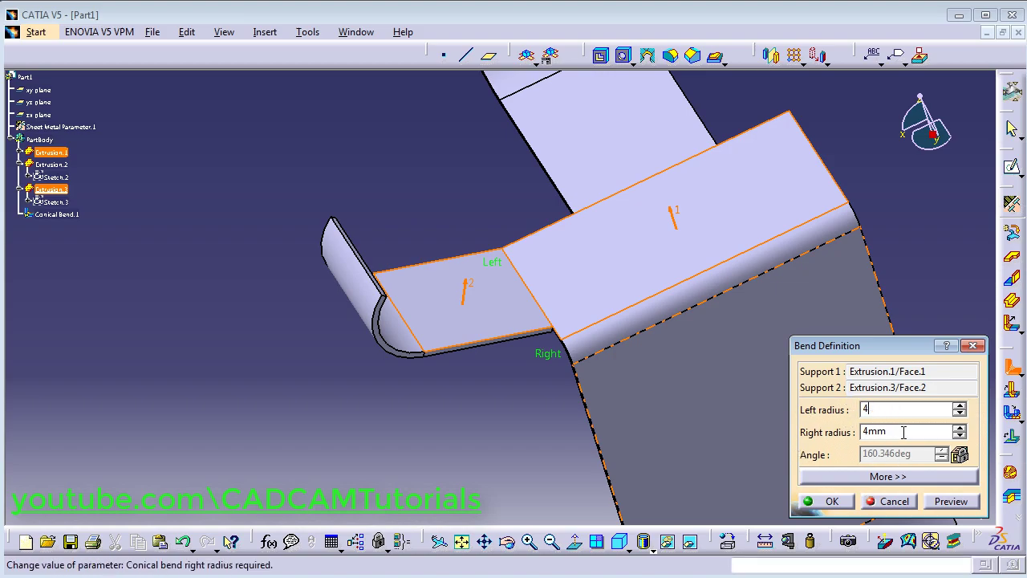
key("Tab")
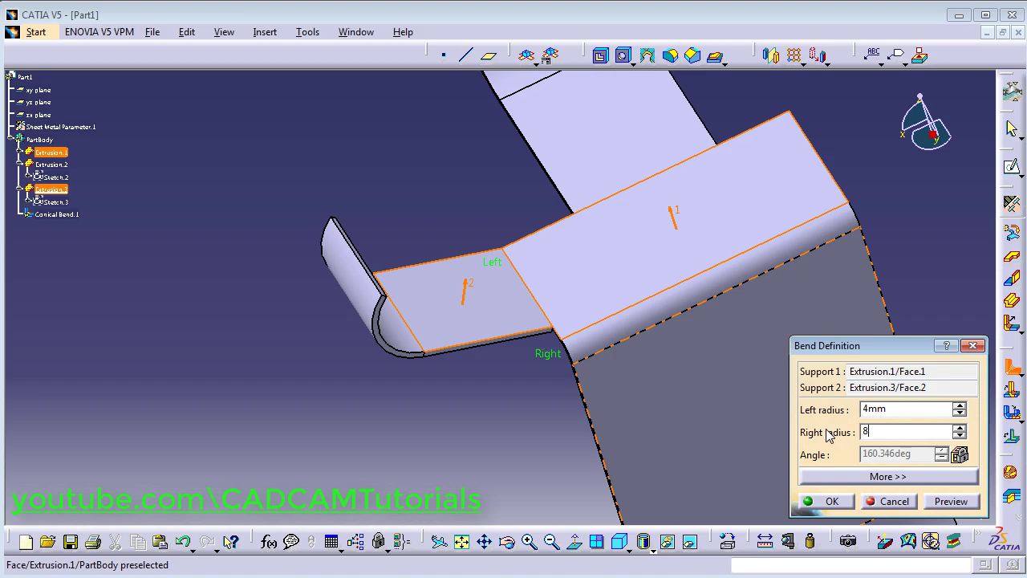
left_click(891, 478)
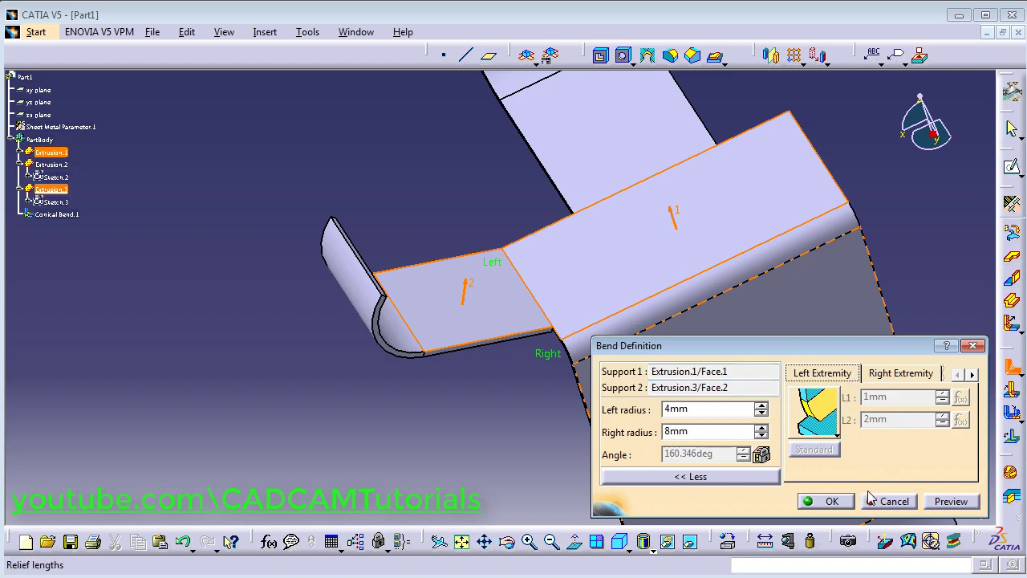
left_click(830, 501)
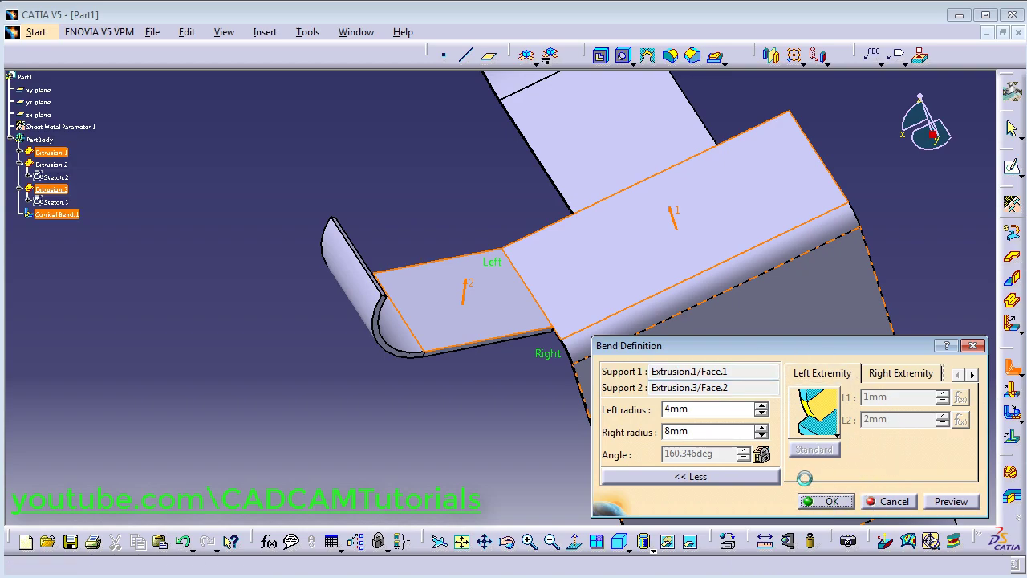
middle_click_drag(521, 301, 536, 167)
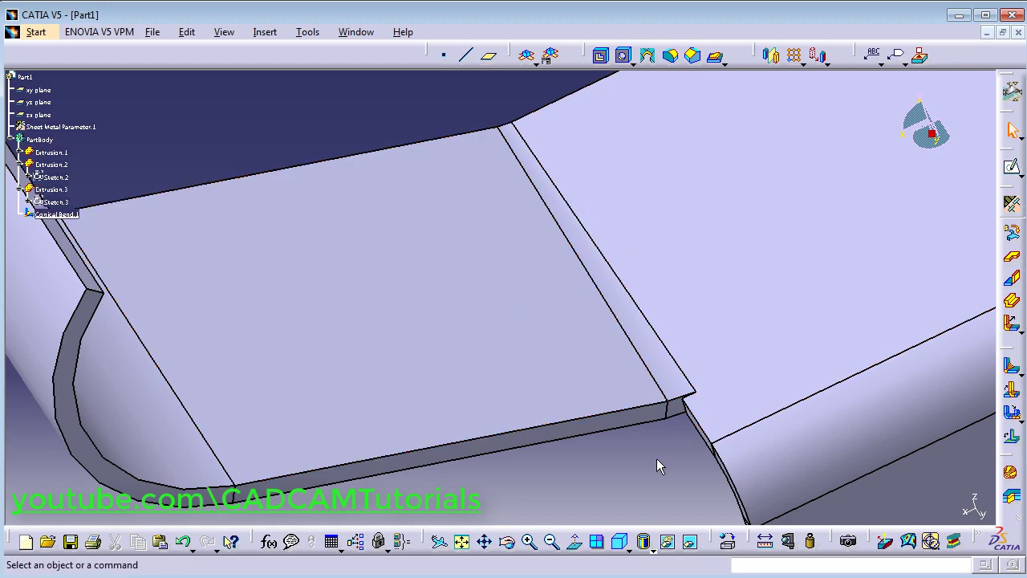
middle_click_drag(636, 453, 631, 454)
middle_click_drag(552, 289, 532, 332)
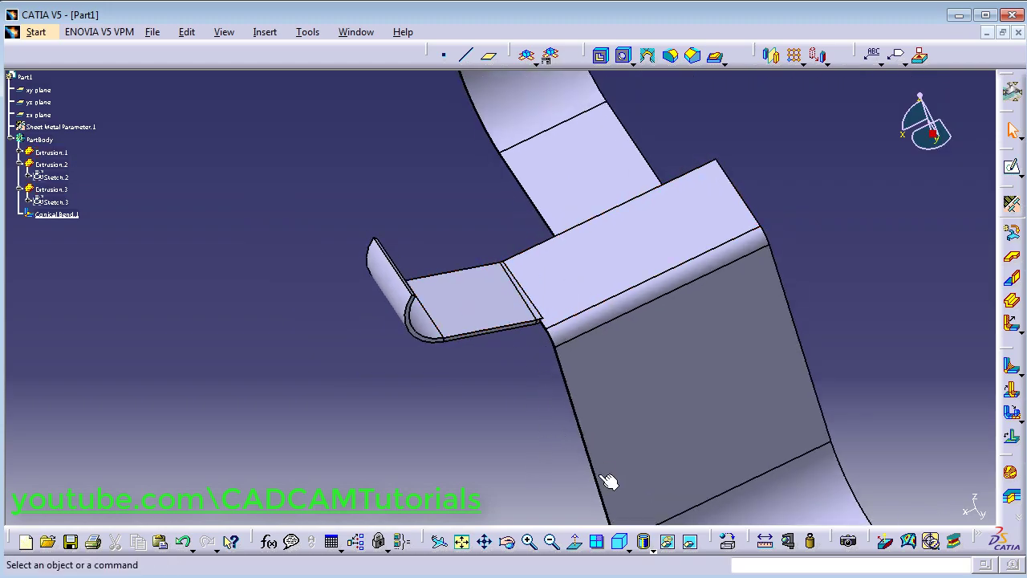
View the whole part isometrically and review the additional KFactor and tears options of the first extrusion
left_click(620, 541)
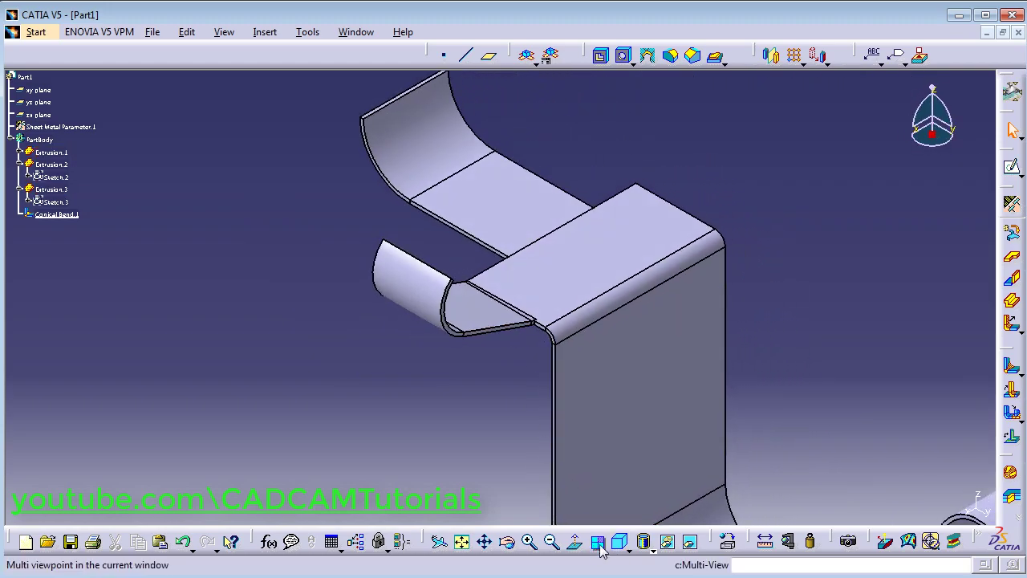
left_click(462, 542)
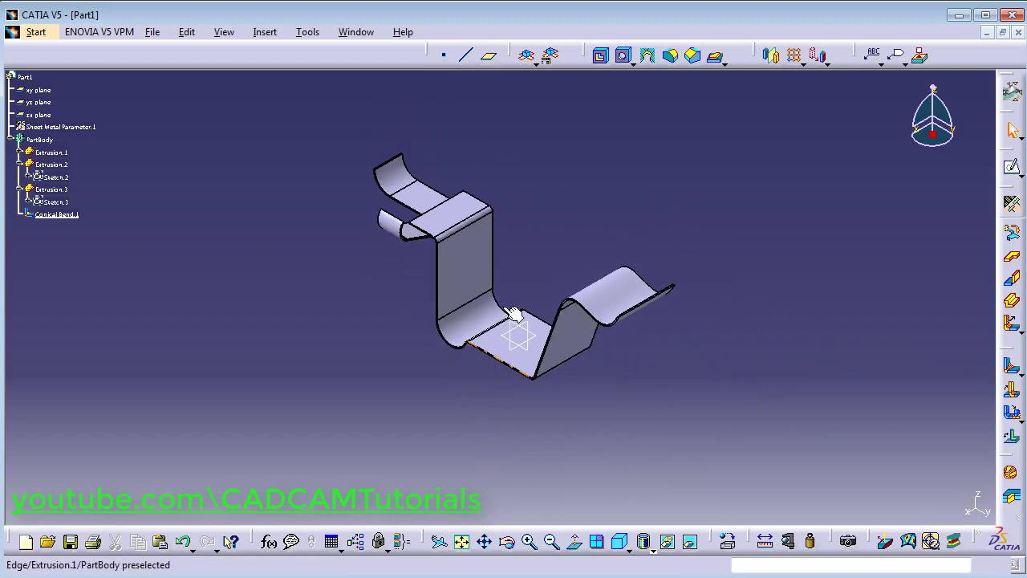
middle_click_drag(513, 313, 598, 353)
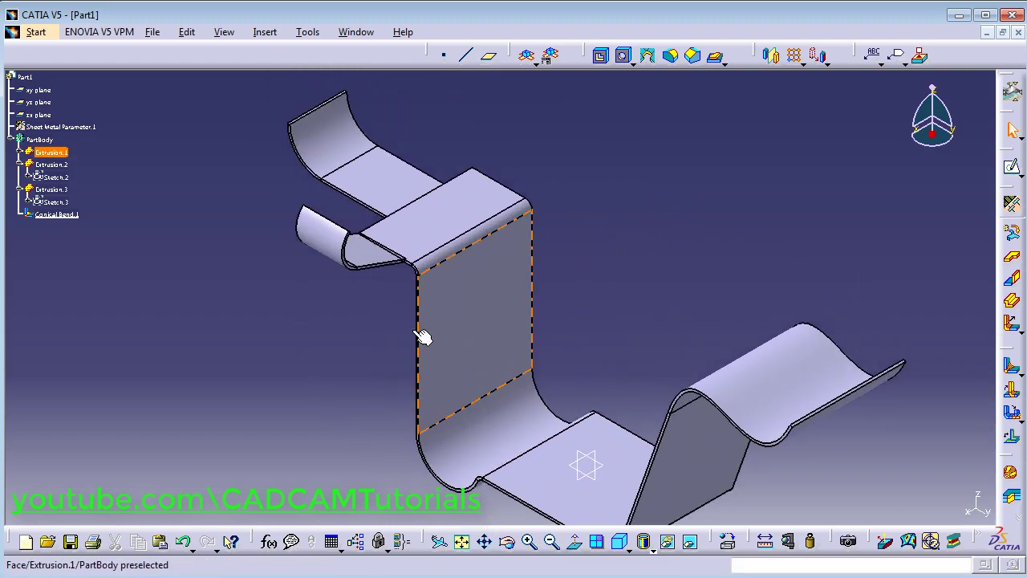
double_click(53, 152)
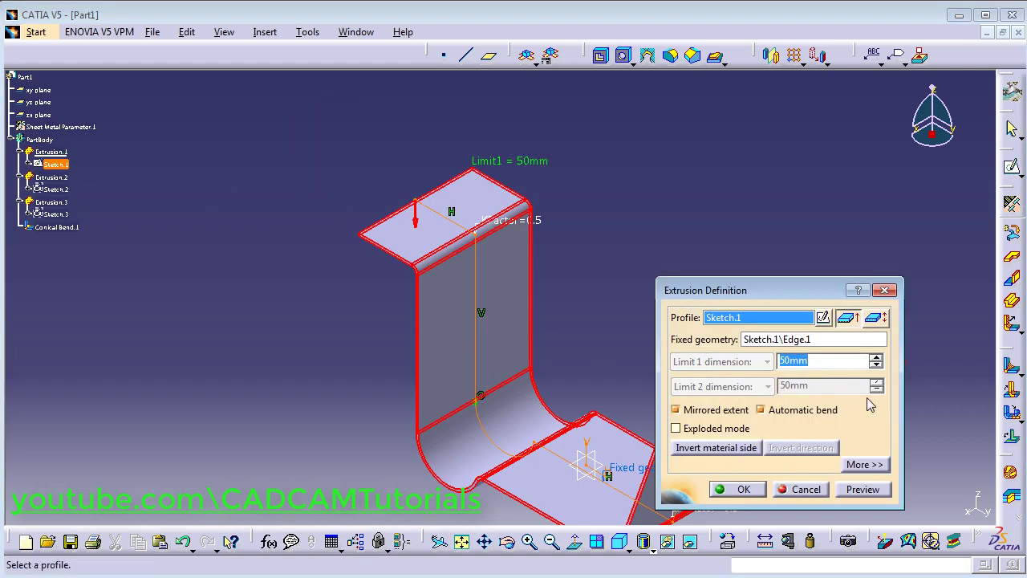
left_click(871, 464)
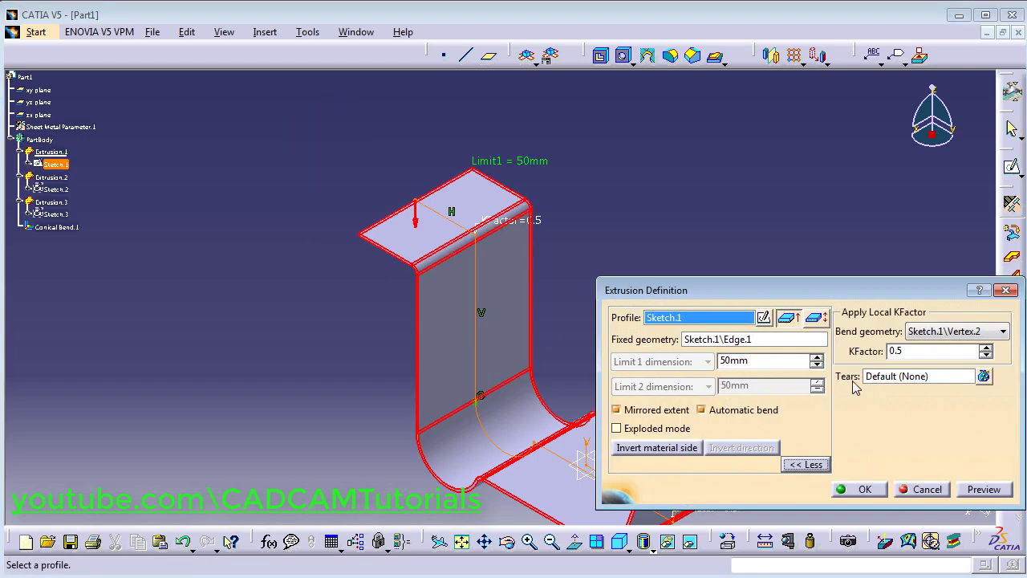
left_click(877, 493)
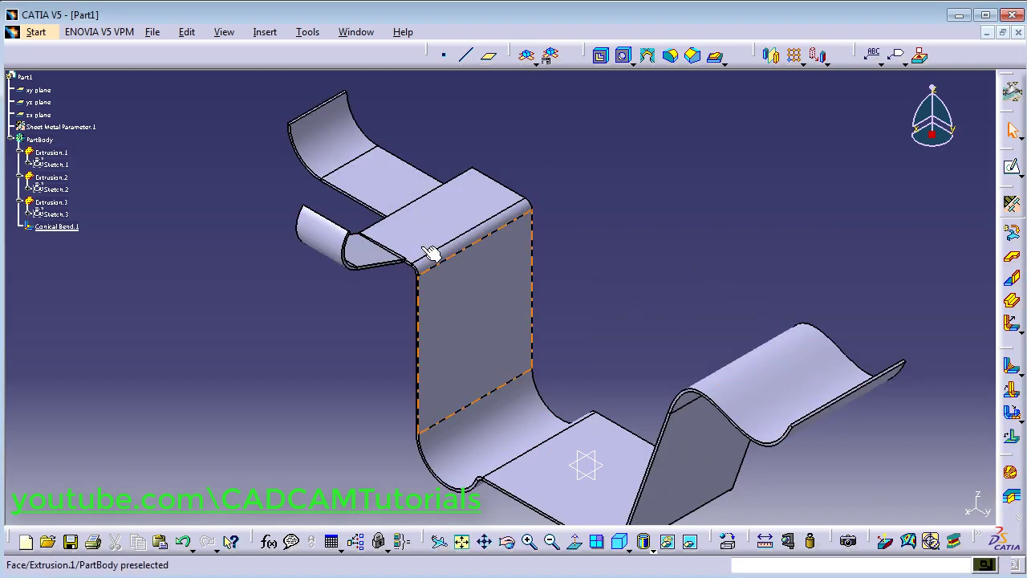
Create a new document of type Part
left_click(25, 541)
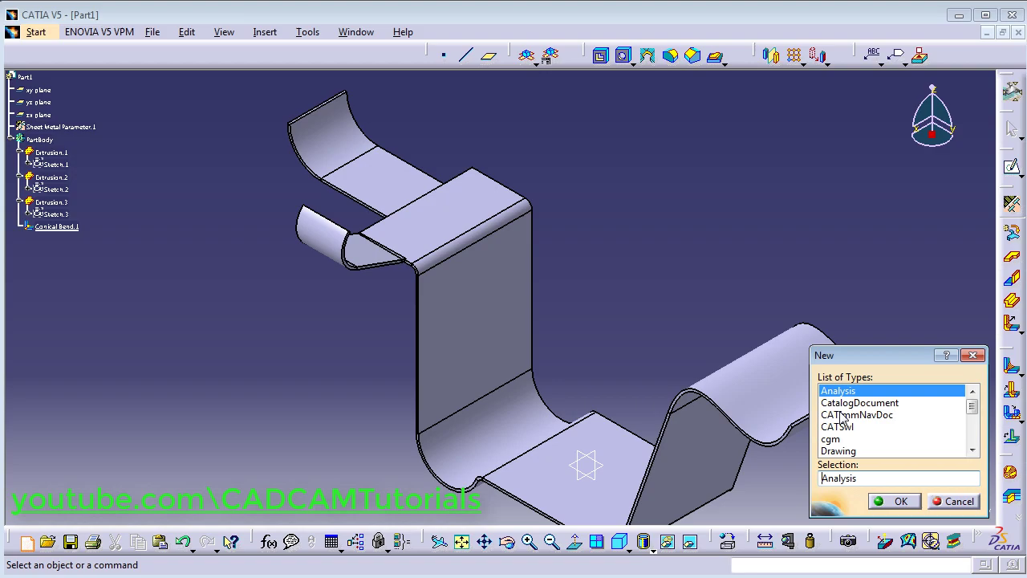
type("Part")
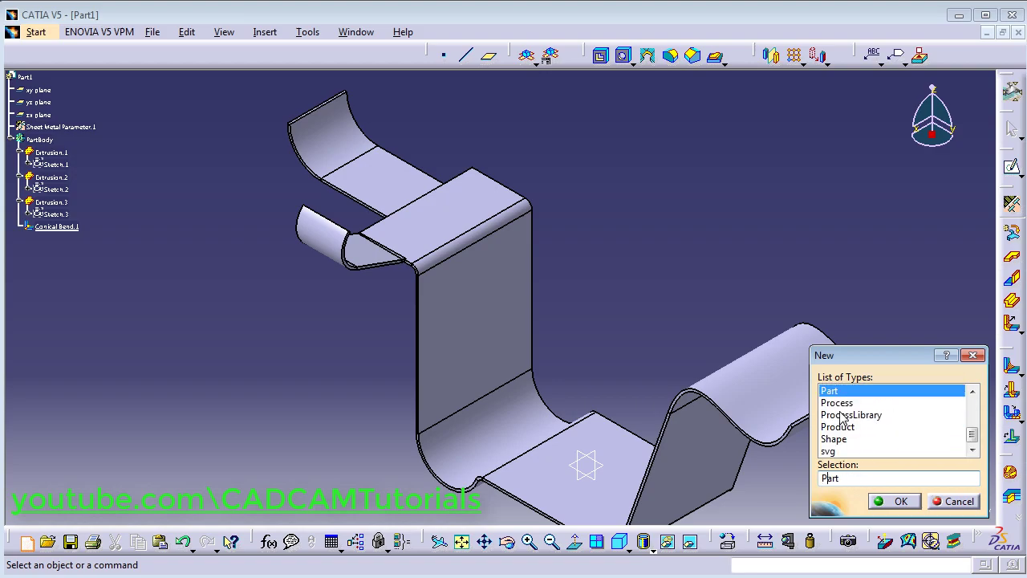
left_click(901, 502)
left_click(788, 378)
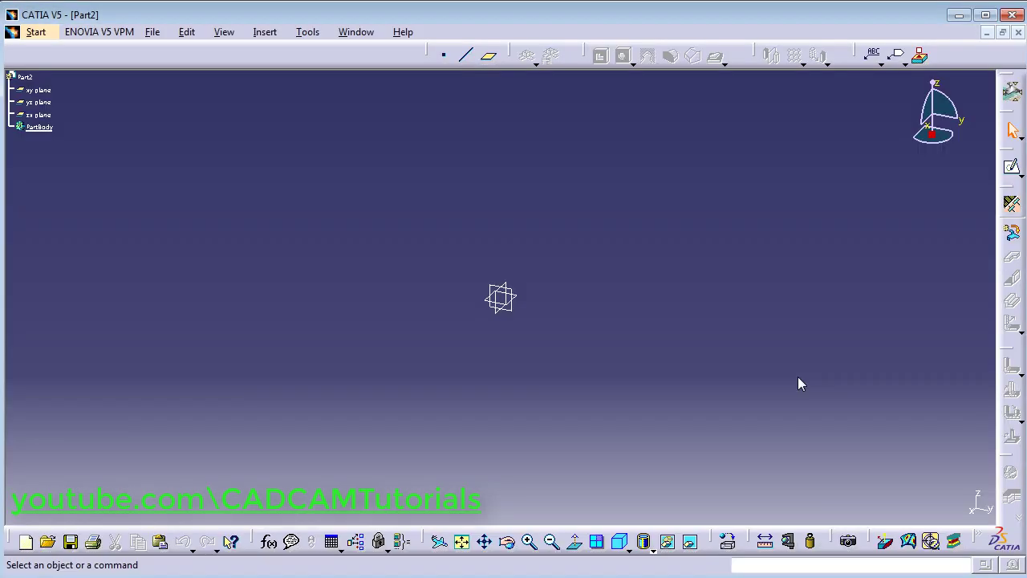
Define the sheet metal parameters with 2 mm thickness and 4 mm default bend radius
left_click(1012, 206)
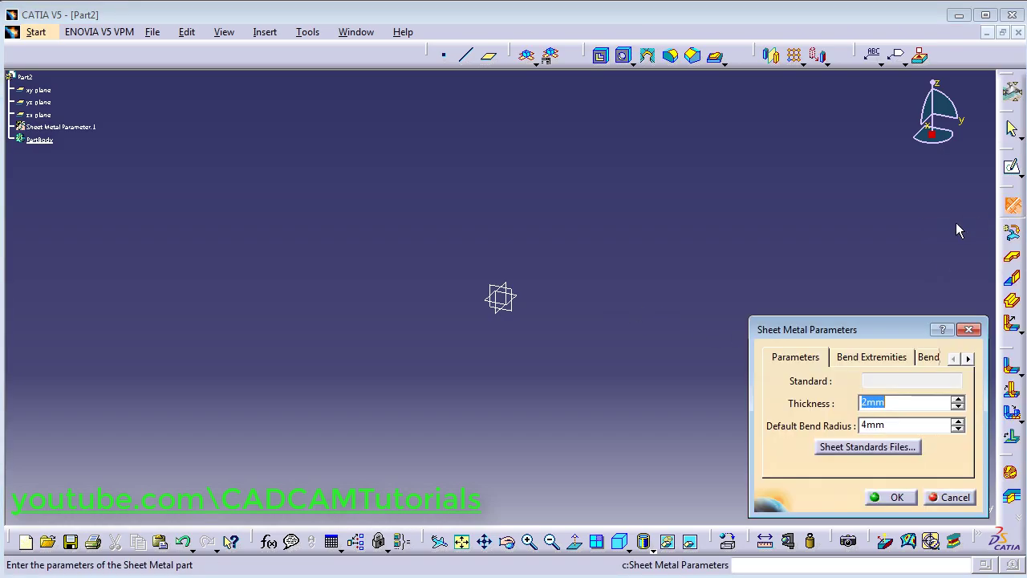
left_click(896, 498)
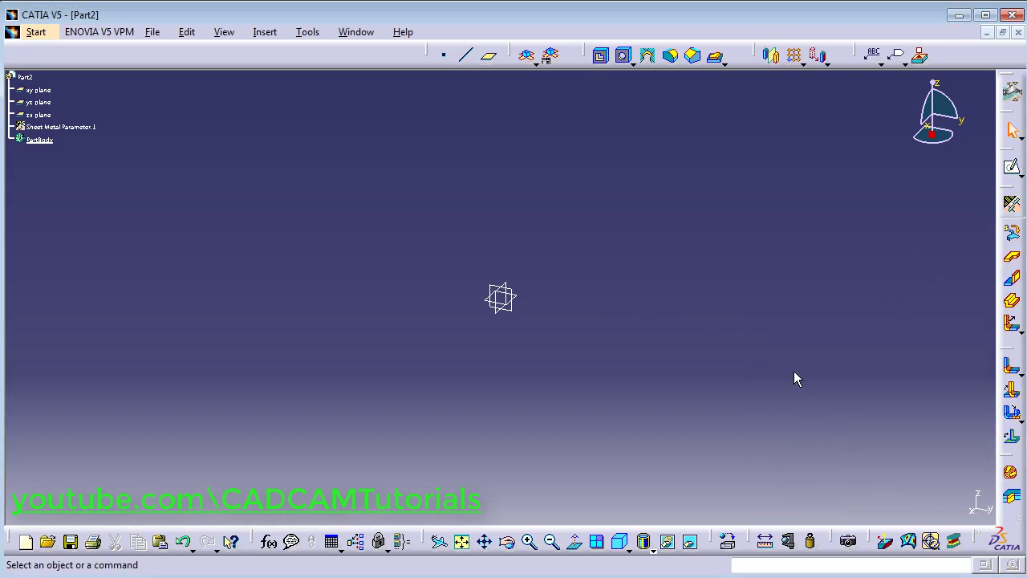
Start an Extrusion with a new profile sketch on the yz plane and draw a centered rectangle around the origin
left_click(1012, 303)
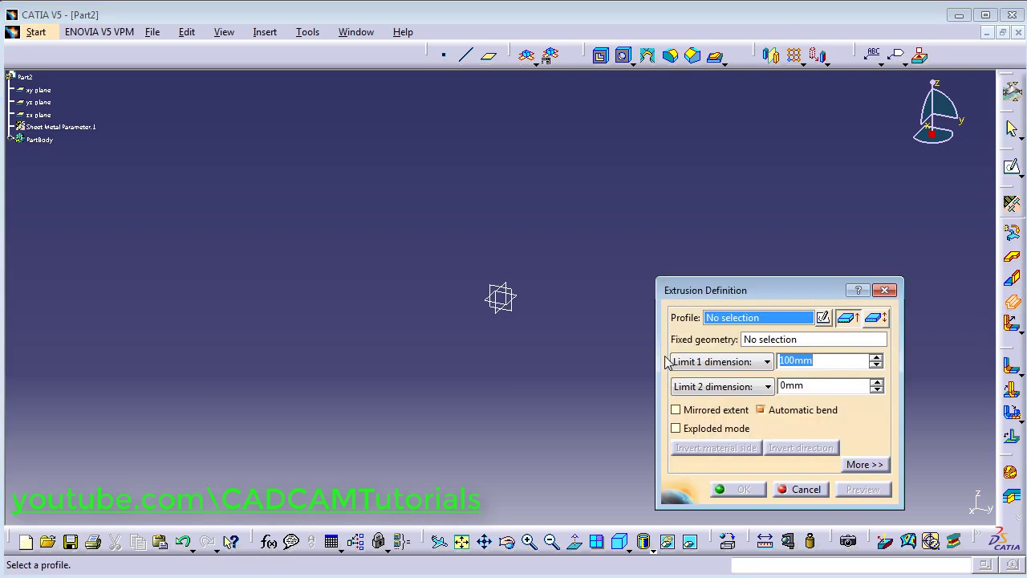
left_click(823, 318)
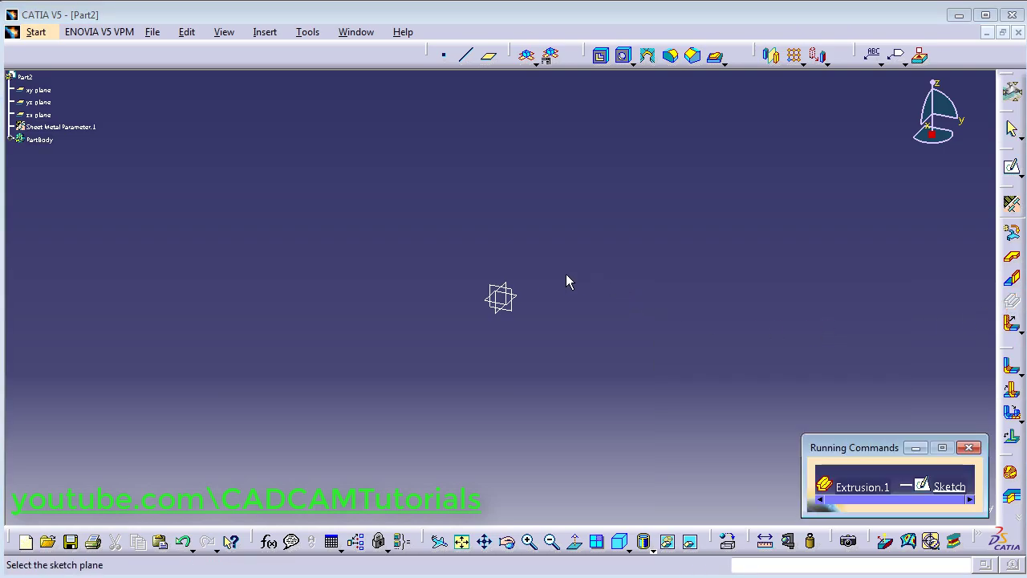
left_click(499, 295)
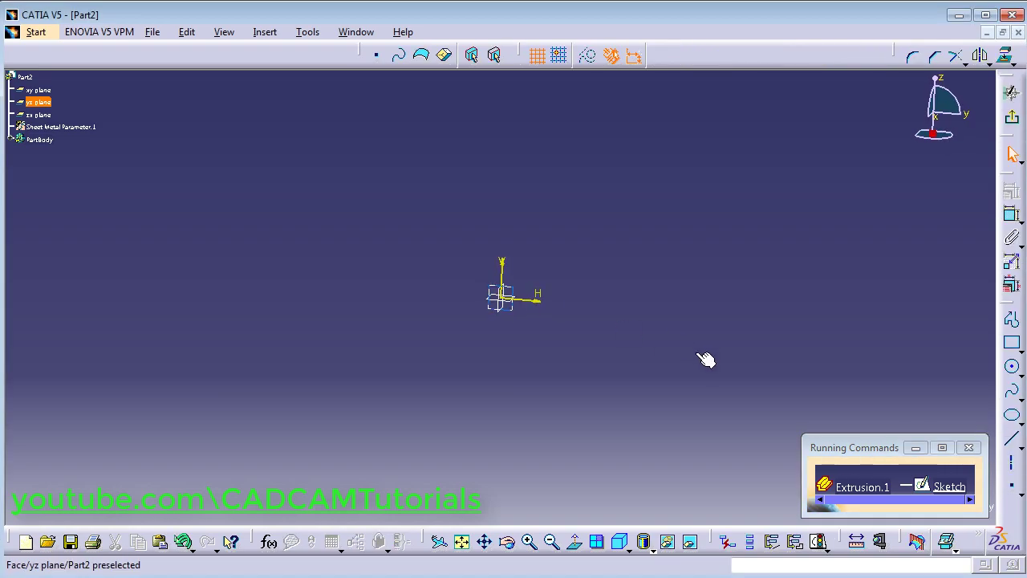
left_click(1018, 350)
left_click(989, 368)
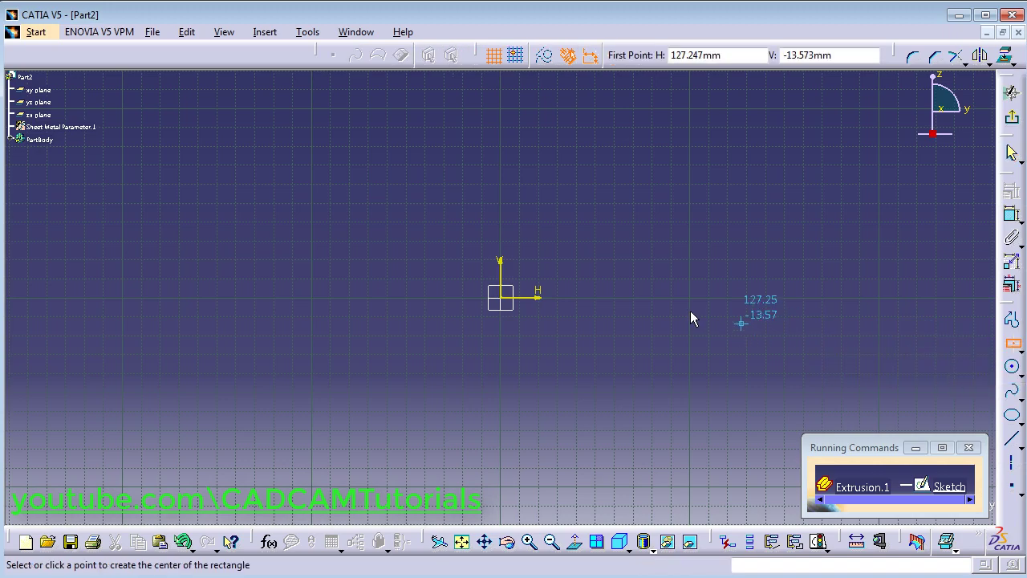
left_click(502, 298)
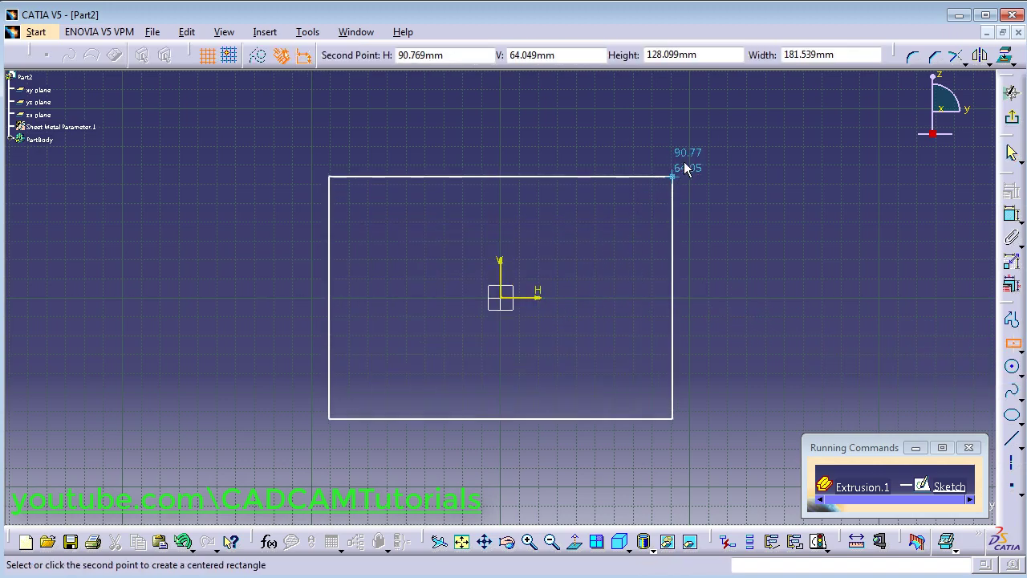
left_click(739, 156)
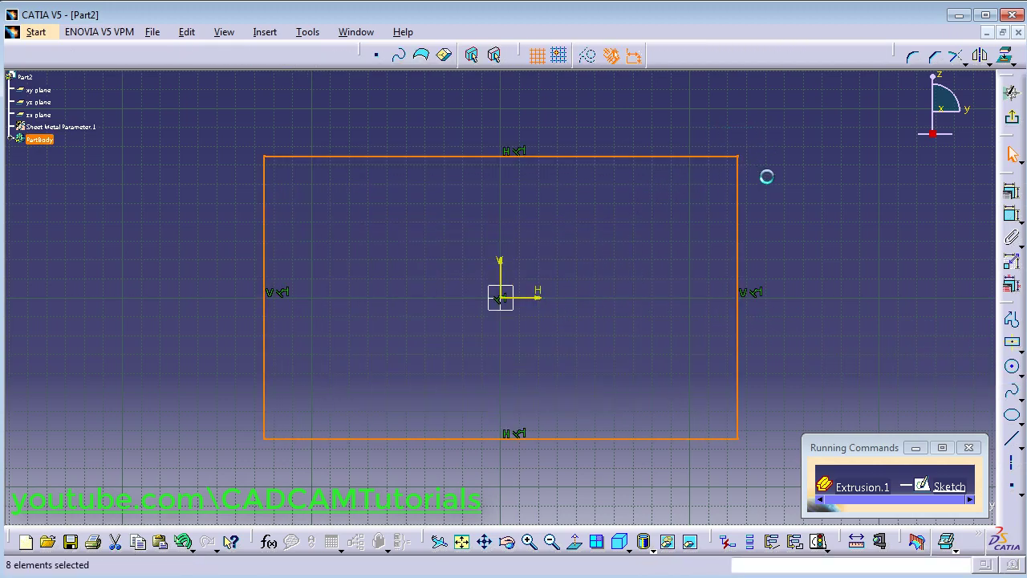
left_click(814, 267)
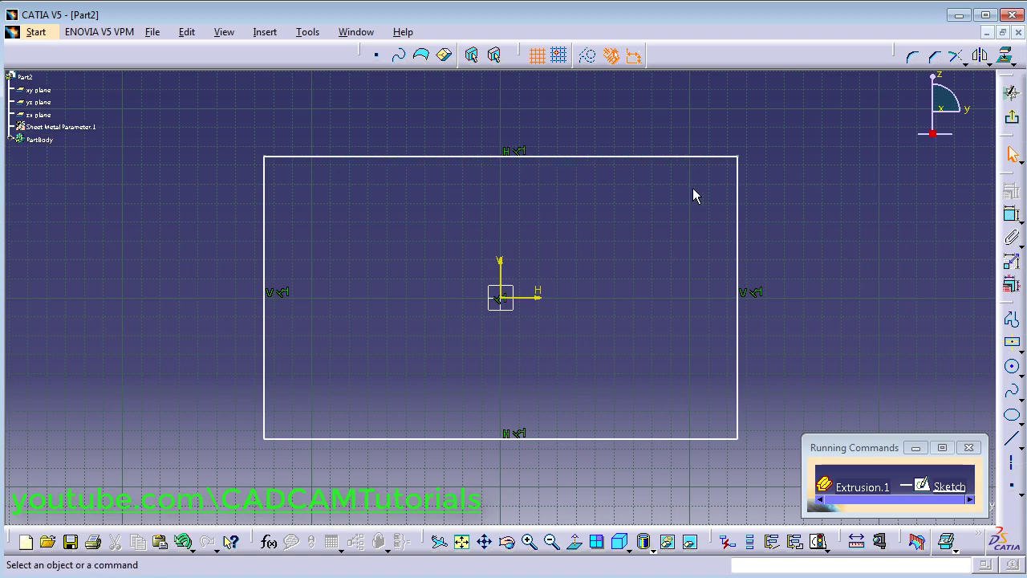
Draw two vertical axes crossing the rectangle's top edge on either side of the origin, the left one about 59 mm long
left_click(1016, 470)
left_click(391, 106)
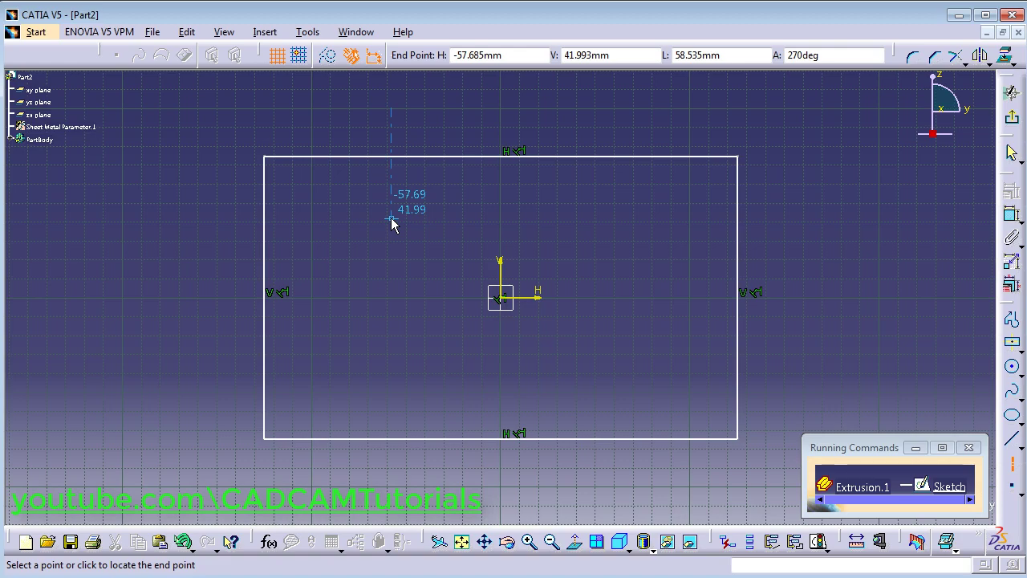
left_click(391, 218)
left_click(1013, 469)
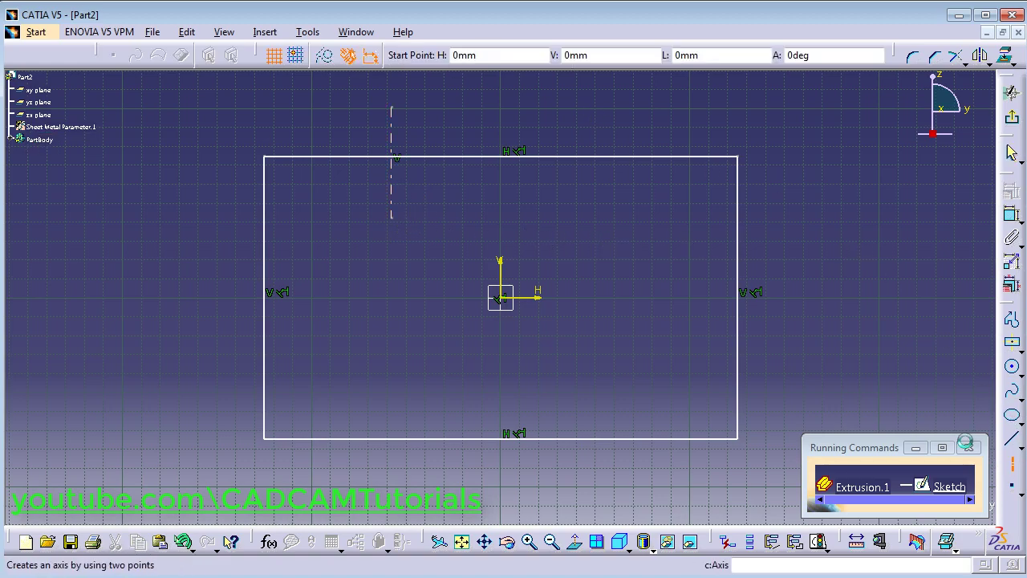
left_click(594, 108)
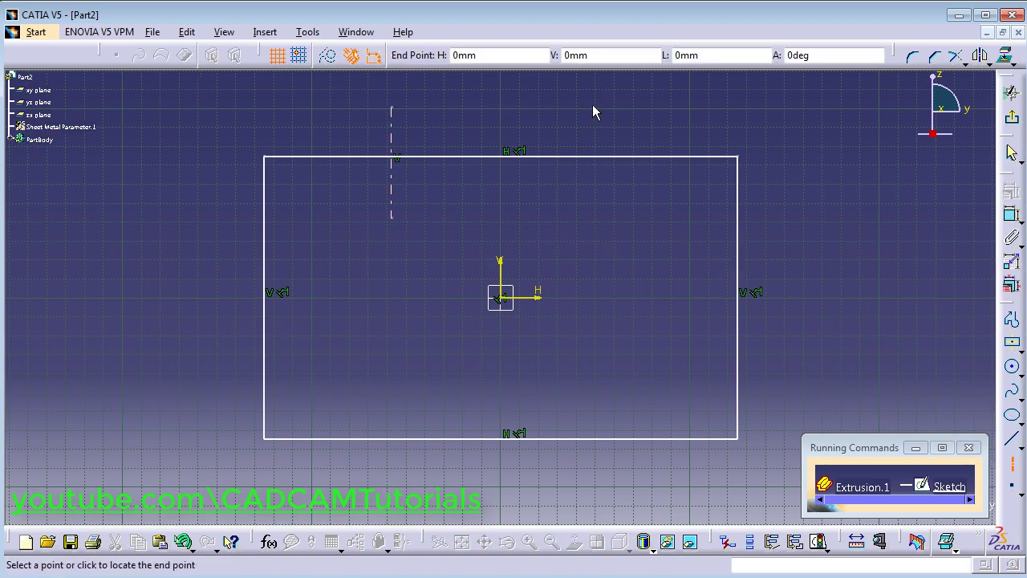
left_click(594, 226)
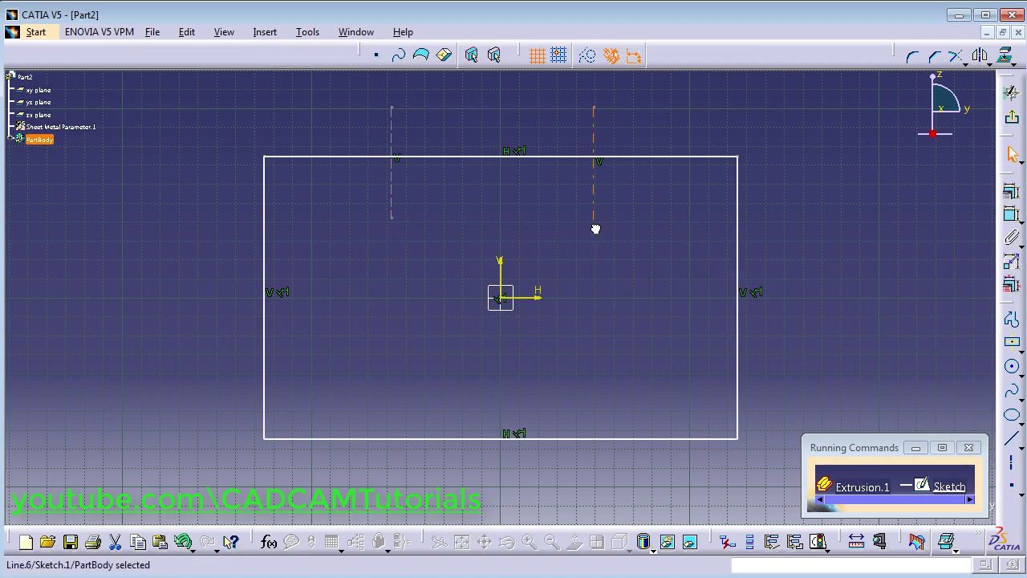
Quick-trim the rectangle's top edge between the two axes and extrude the open profile 100 mm with automatic bend
left_click(960, 62)
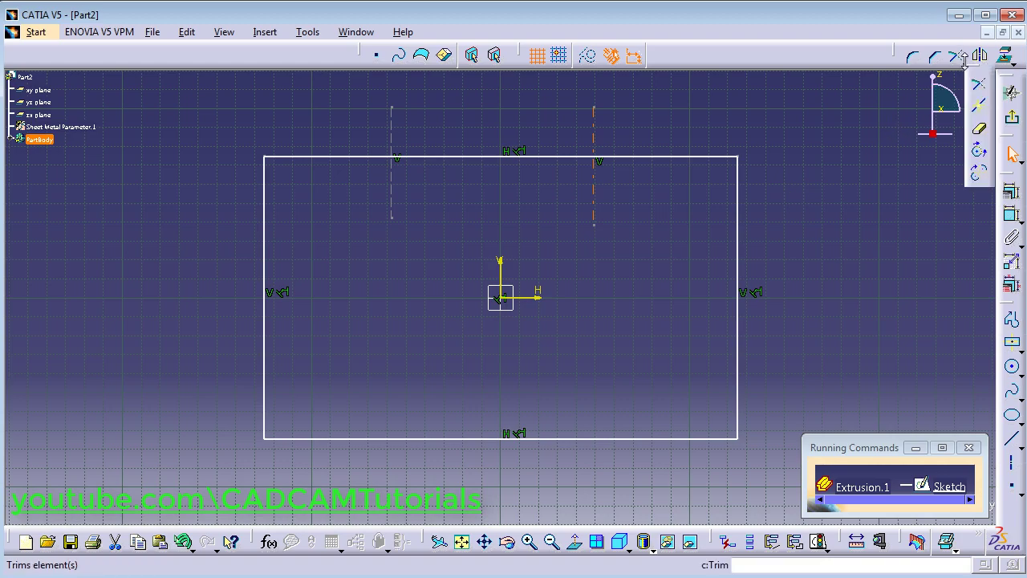
left_click(980, 130)
left_click(528, 158)
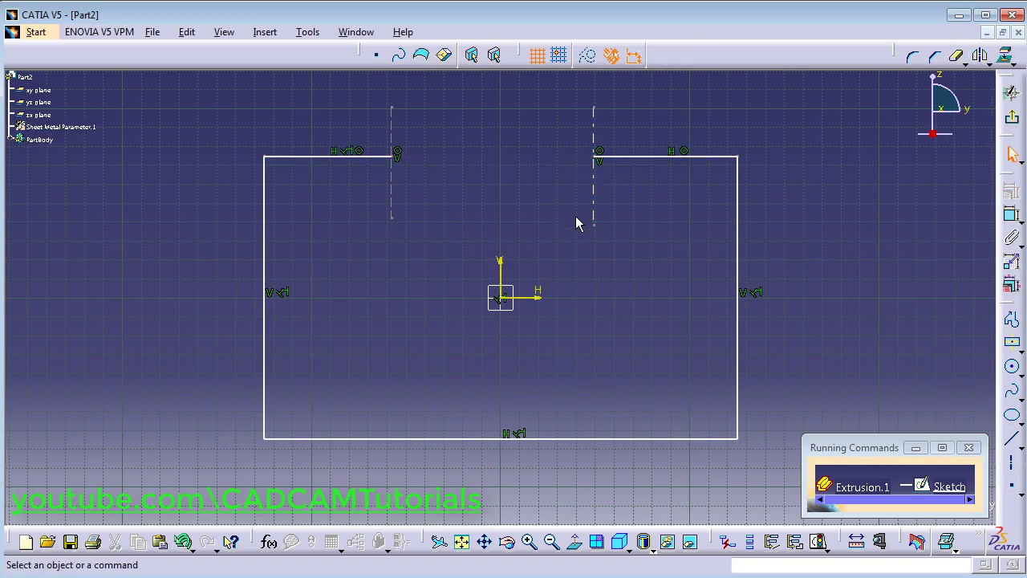
left_click(1009, 135)
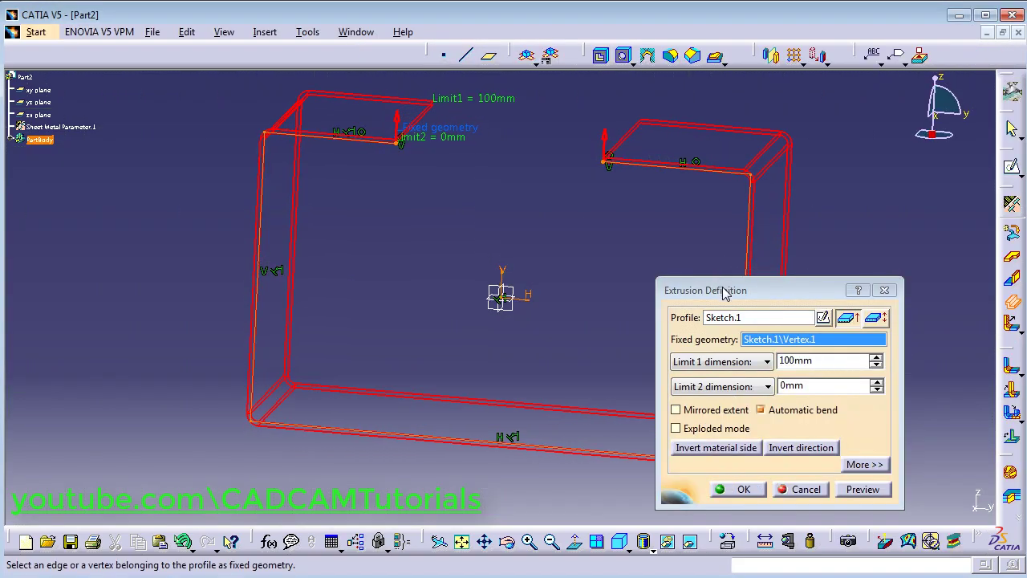
left_click(743, 491)
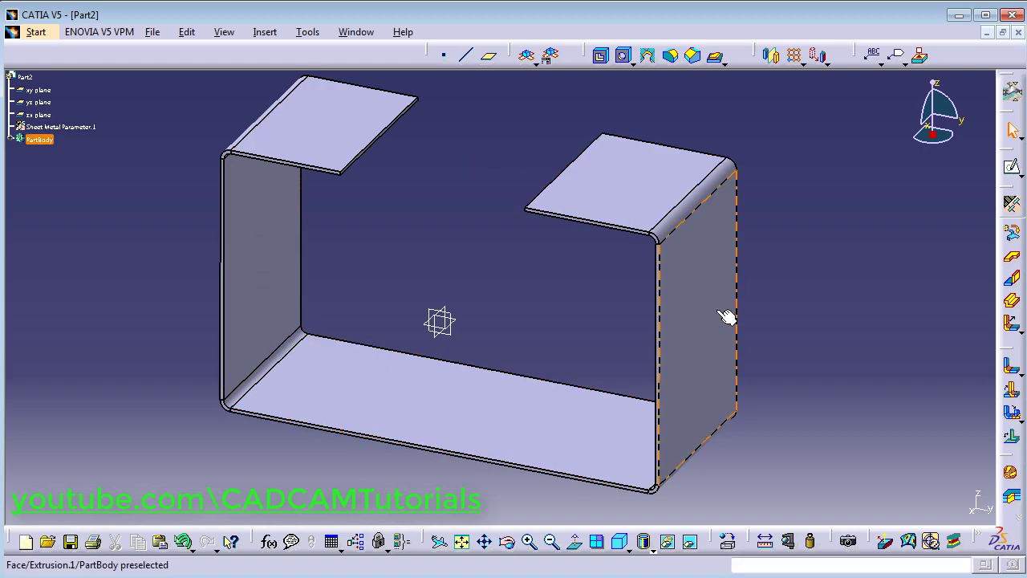
Start a second Extrusion sketch on the right upper flange's front thickness face and draw a horizontal line above the gap between the flanges
left_click(1014, 311)
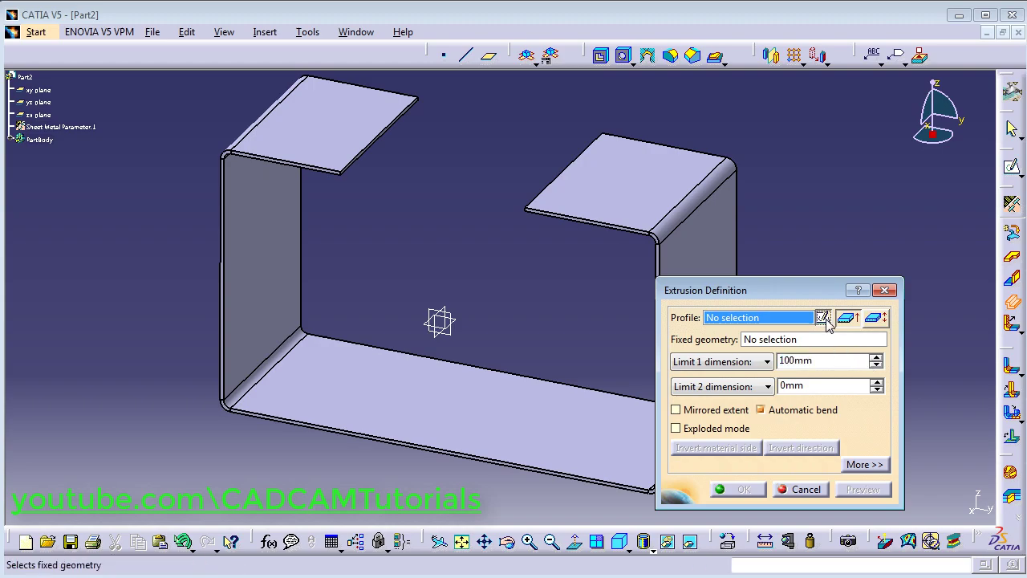
left_click(824, 319)
middle_click_drag(534, 229, 538, 467)
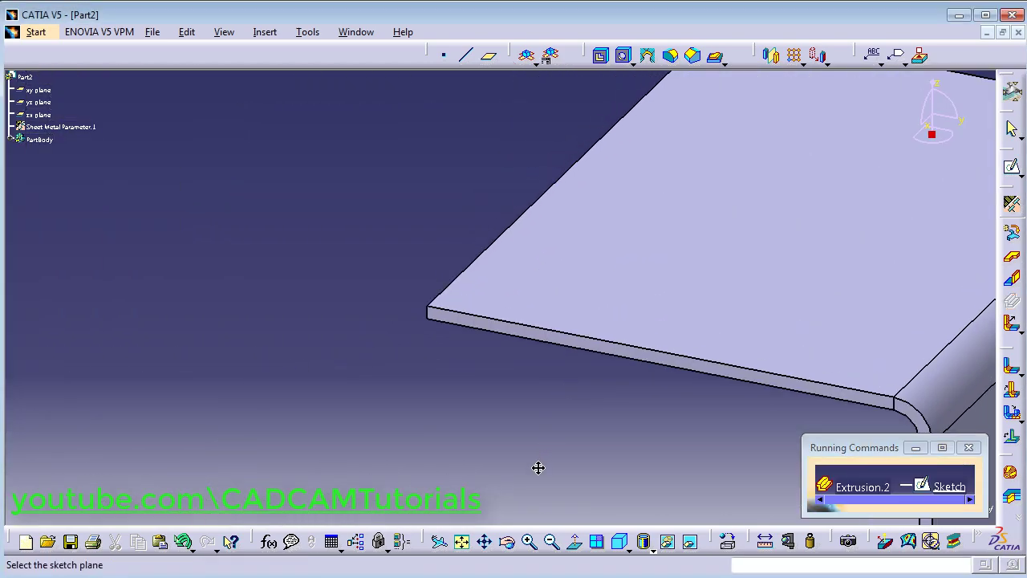
left_click(484, 326)
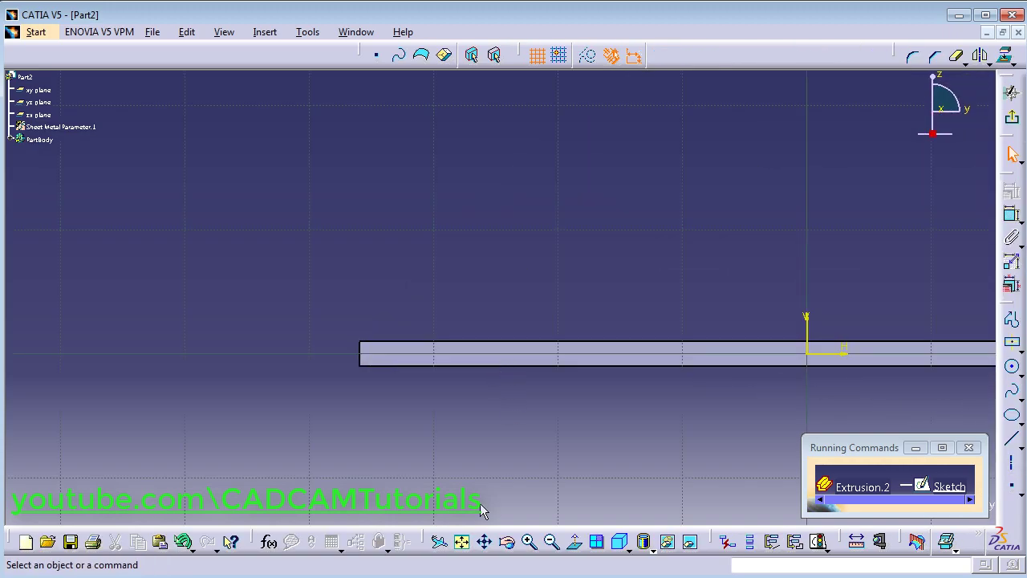
left_click(461, 541)
mouse_move(486, 360)
middle_mouse_down()
mouse_move(493, 149)
mouse_move(477, 32)
mouse_move(566, 325)
mouse_move(623, 278)
middle_mouse_up()
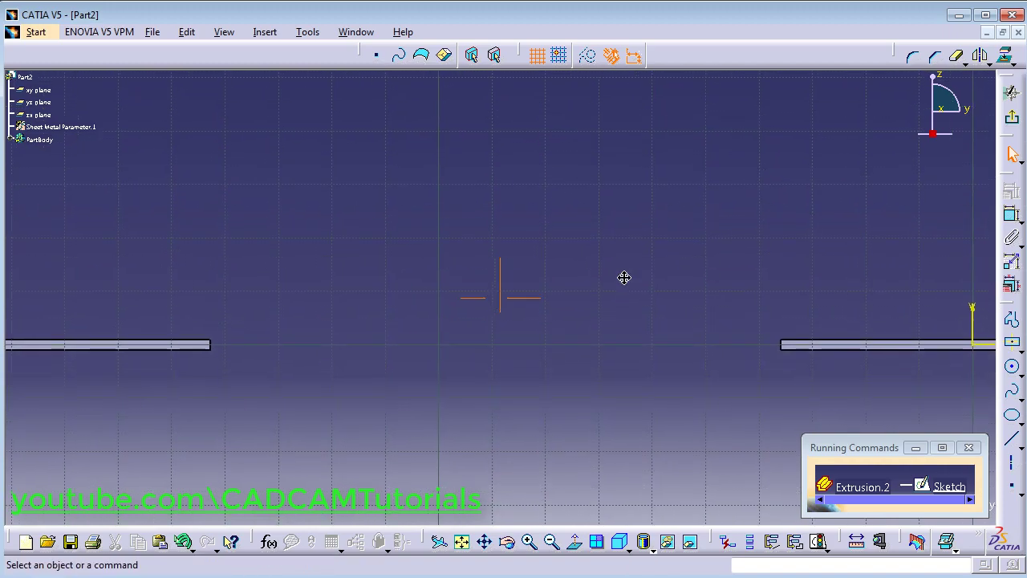
left_click(1013, 442)
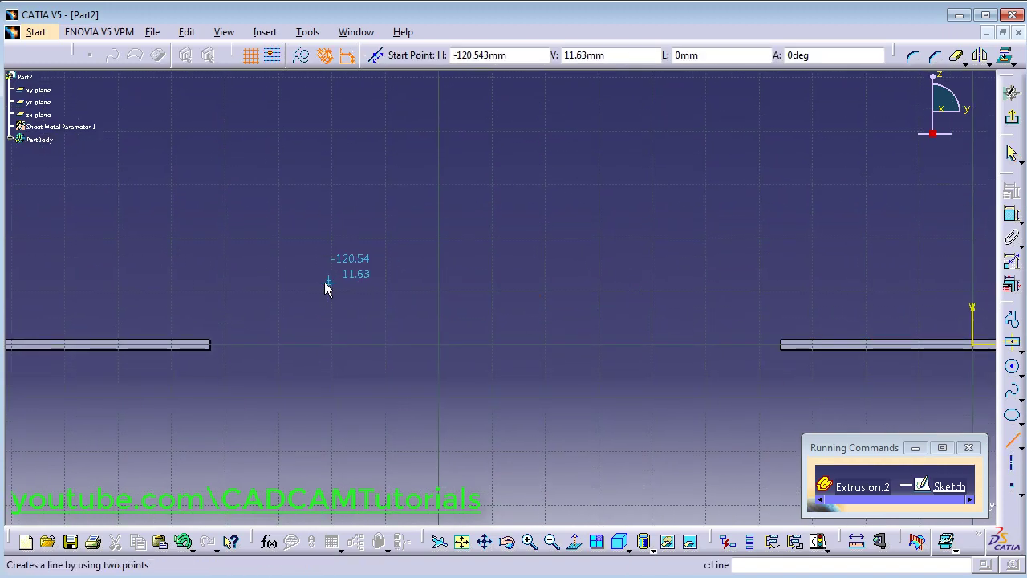
left_click(316, 264)
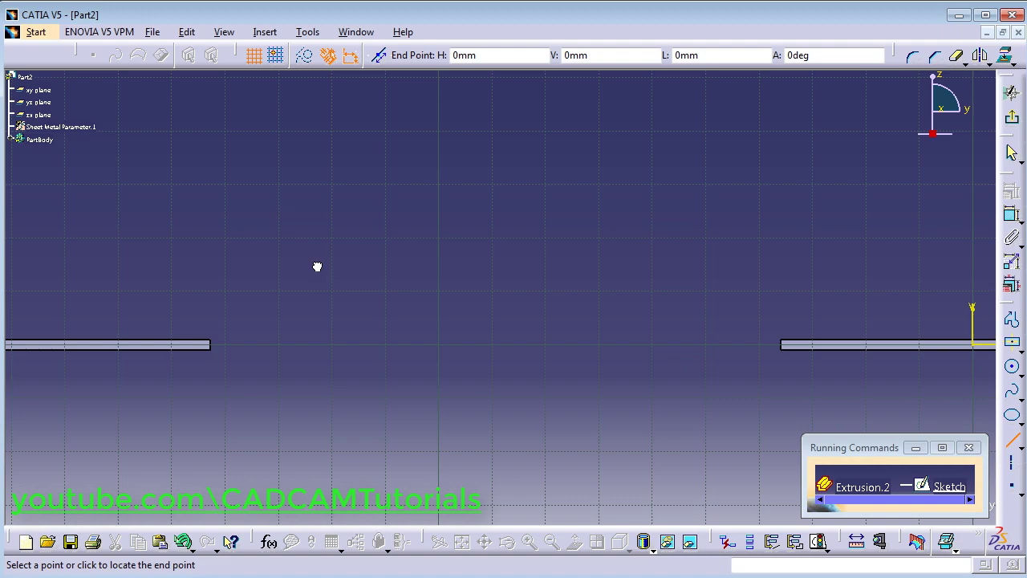
left_click(657, 263)
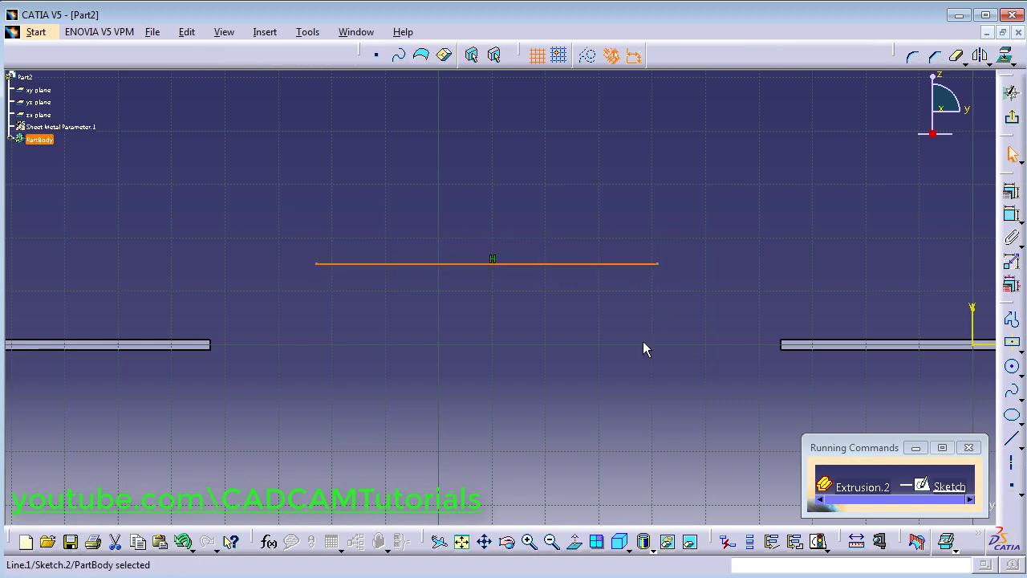
Make the line's left endpoint coincident with the lower inner corner of the left flange
left_click(318, 265)
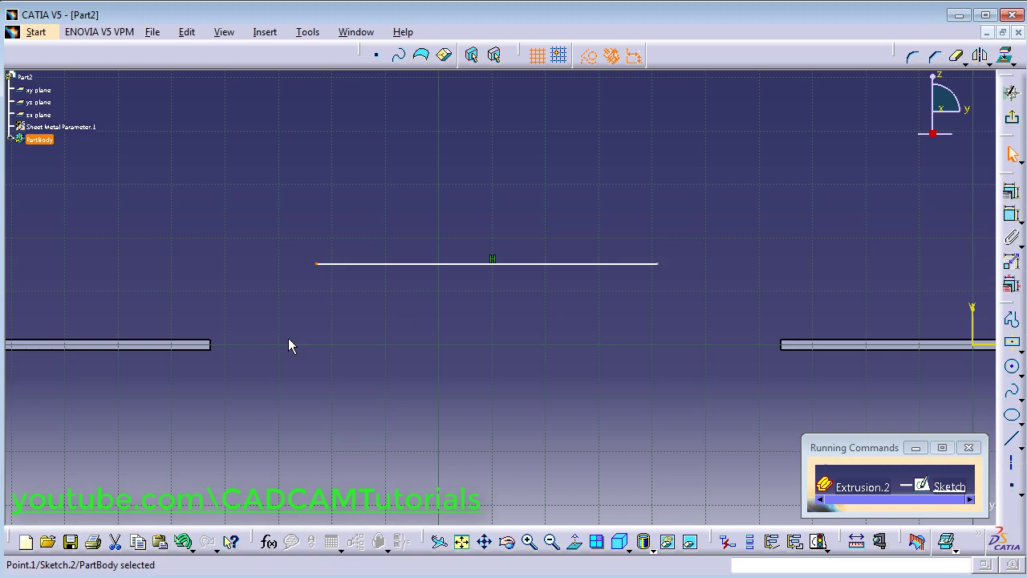
left_click(211, 346, "ctrl")
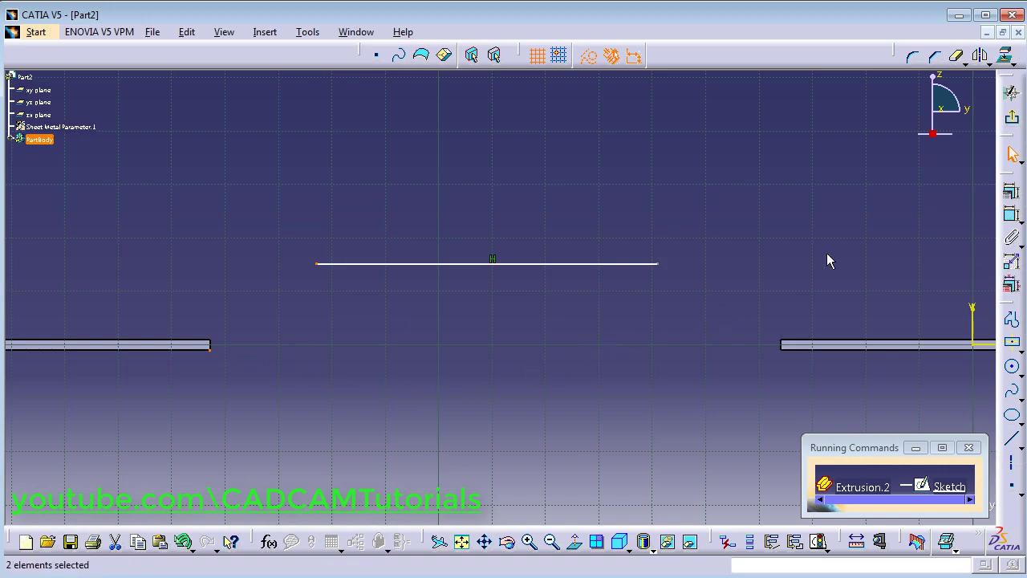
left_click(1010, 193)
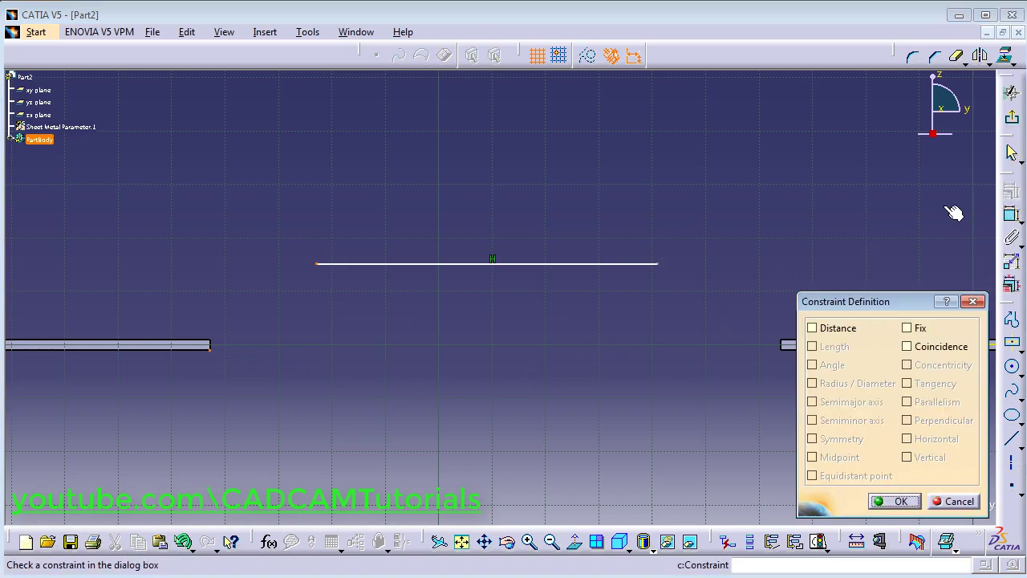
left_click(925, 348)
left_click(895, 501)
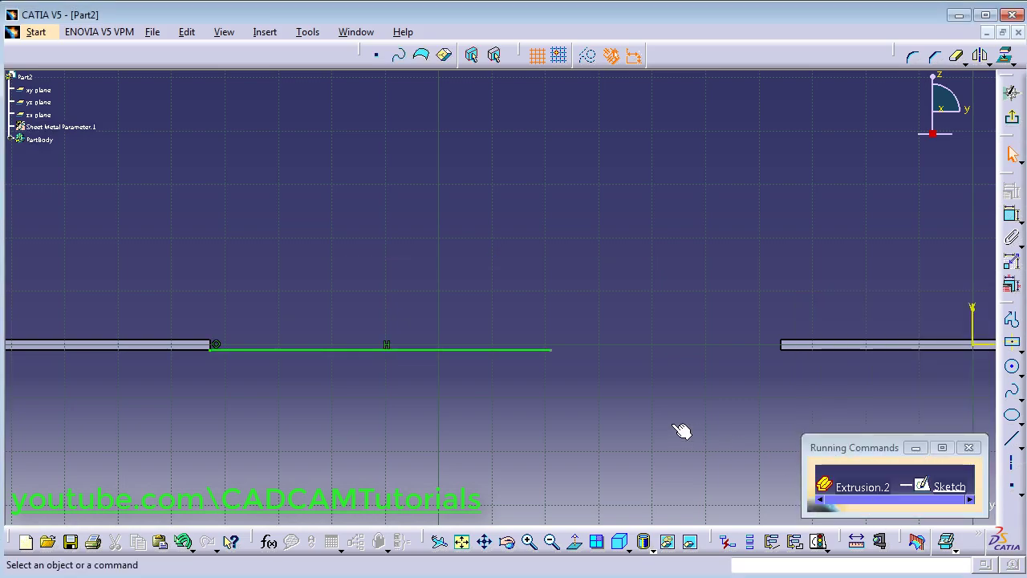
Make the line's right endpoint coincident with the lower inner corner of the right flange
left_click(560, 354)
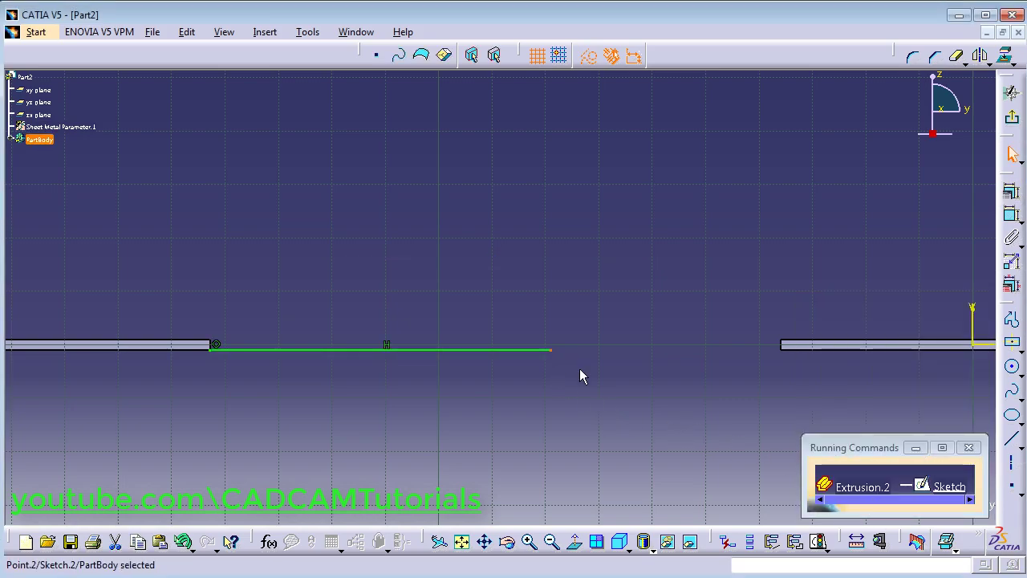
left_click(781, 350, "ctrl")
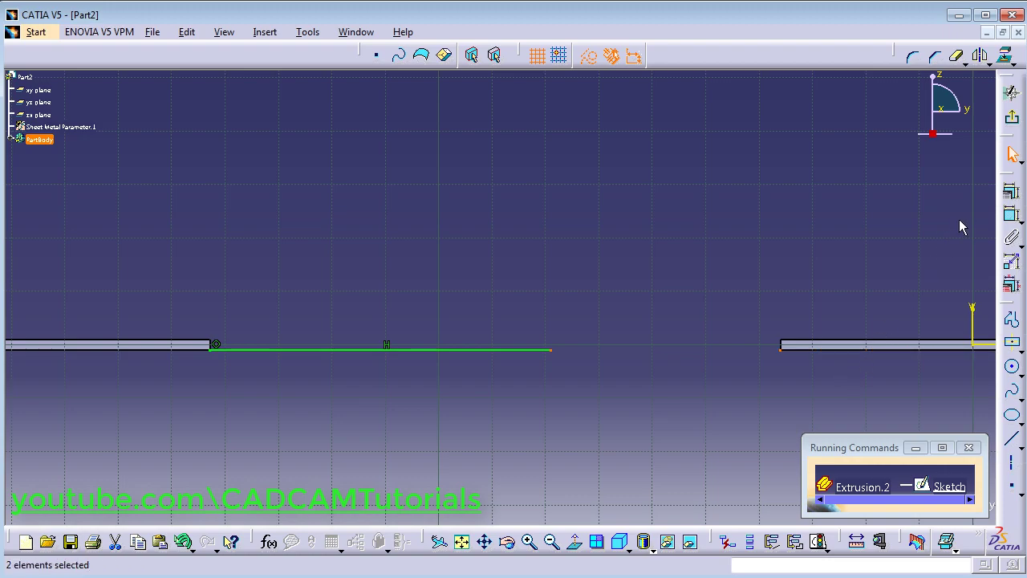
left_click(1013, 199)
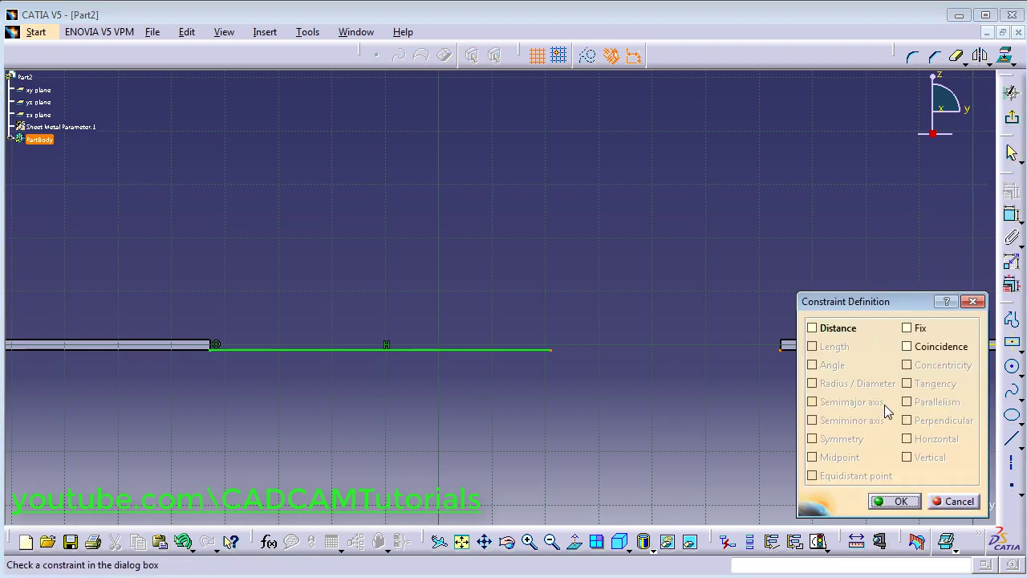
left_click(929, 348)
left_click(894, 502)
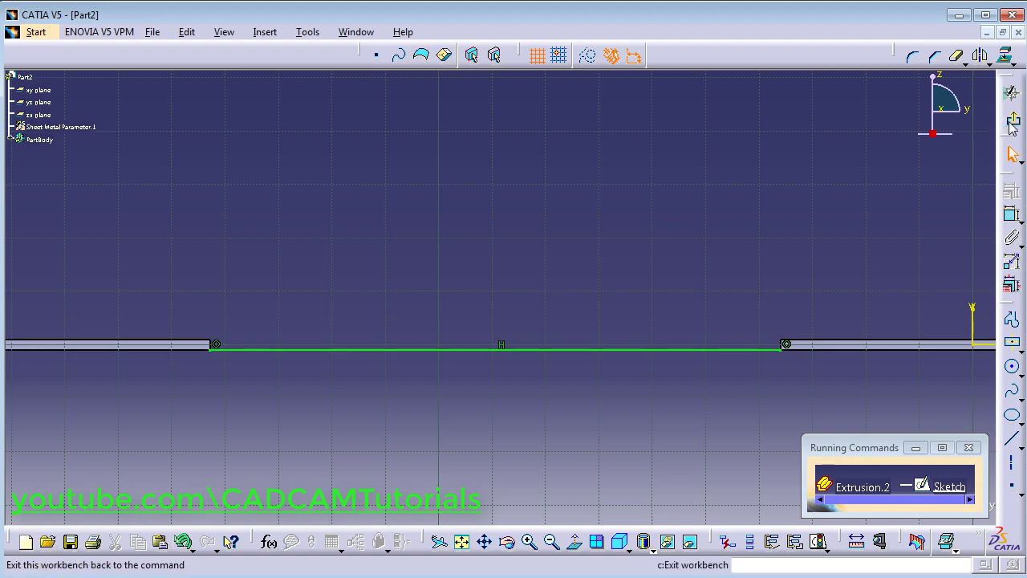
Finish the line sketch, invert the extrusion's material side, and preview it with a 100 mm Limit 1 dimension
left_click(1011, 120)
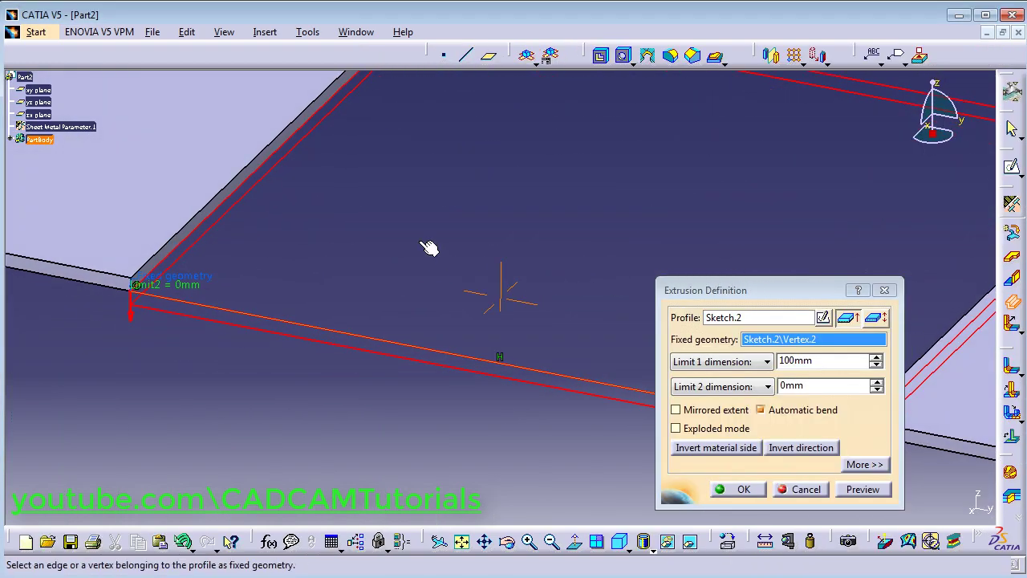
middle_click_drag(251, 312, 101, 369)
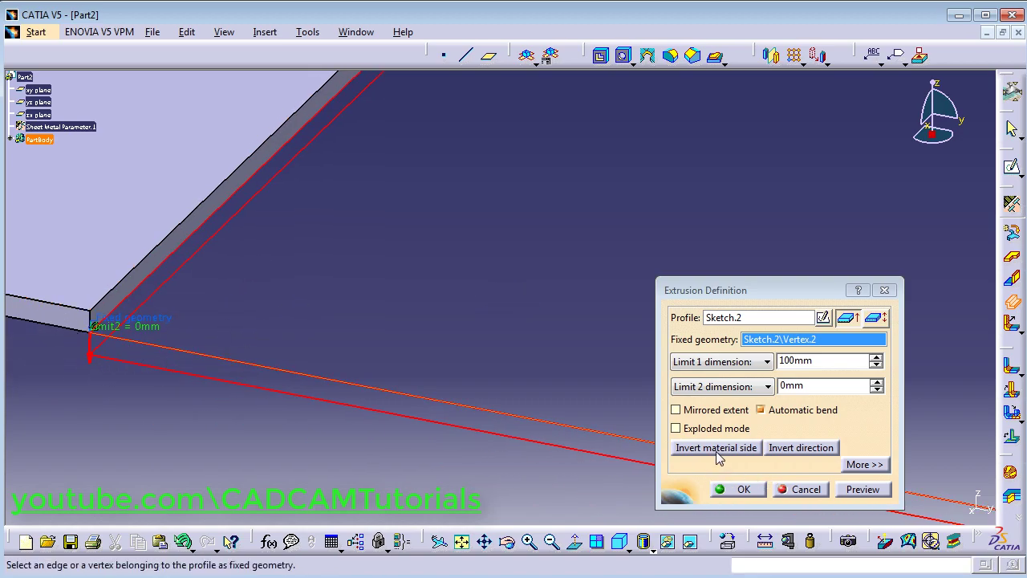
middle_click_drag(463, 344, 369, 457)
left_click(862, 488)
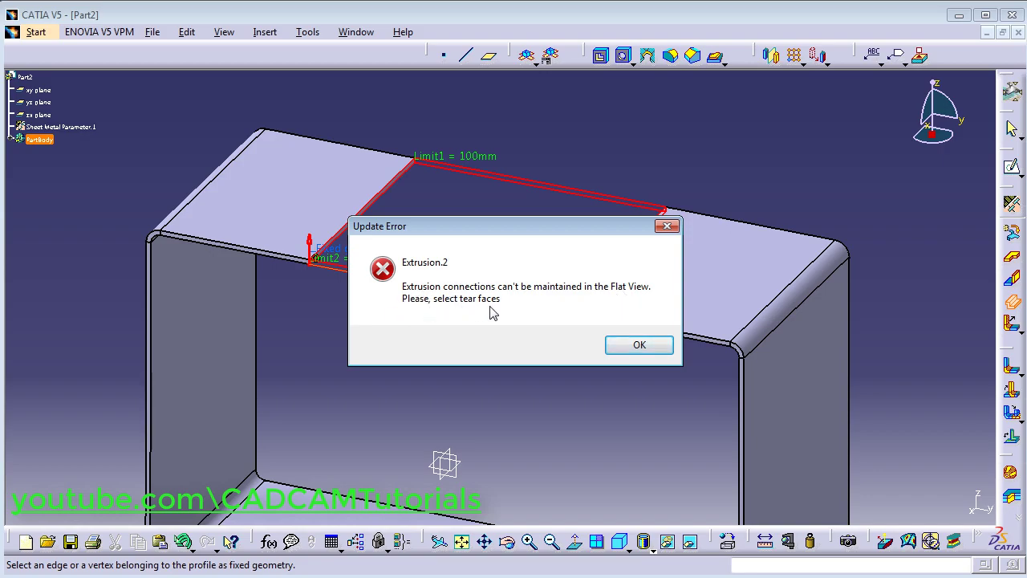
Set the left flange's side face at the joint as the tear face and create the 100 mm bridging extrusion
left_click(652, 350)
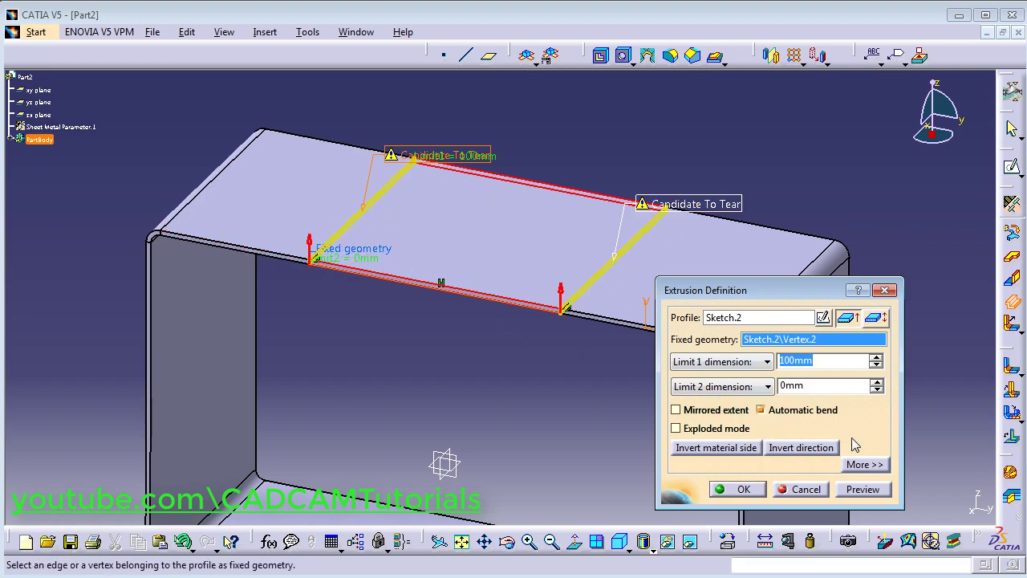
left_click(860, 466)
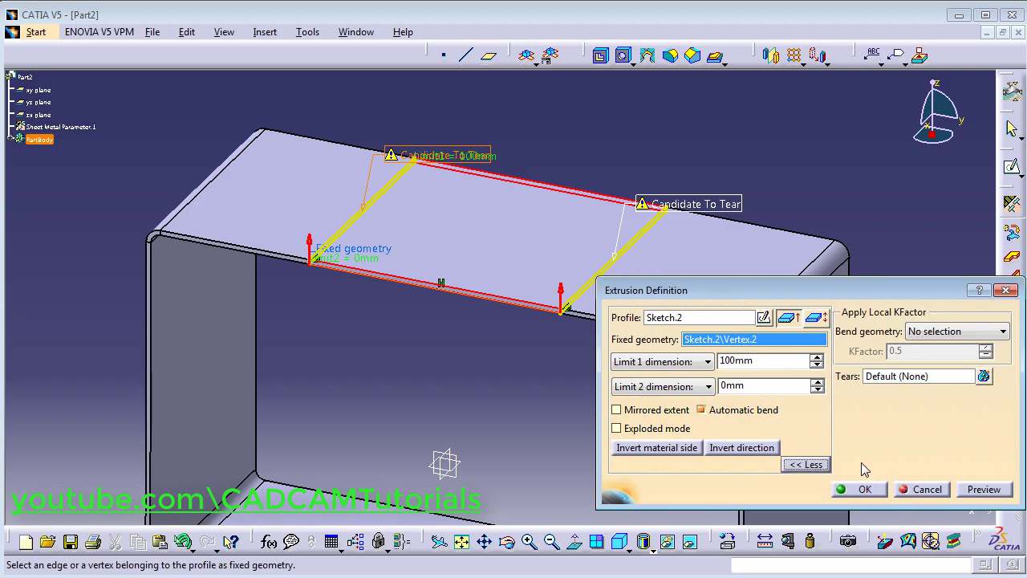
left_click(892, 377)
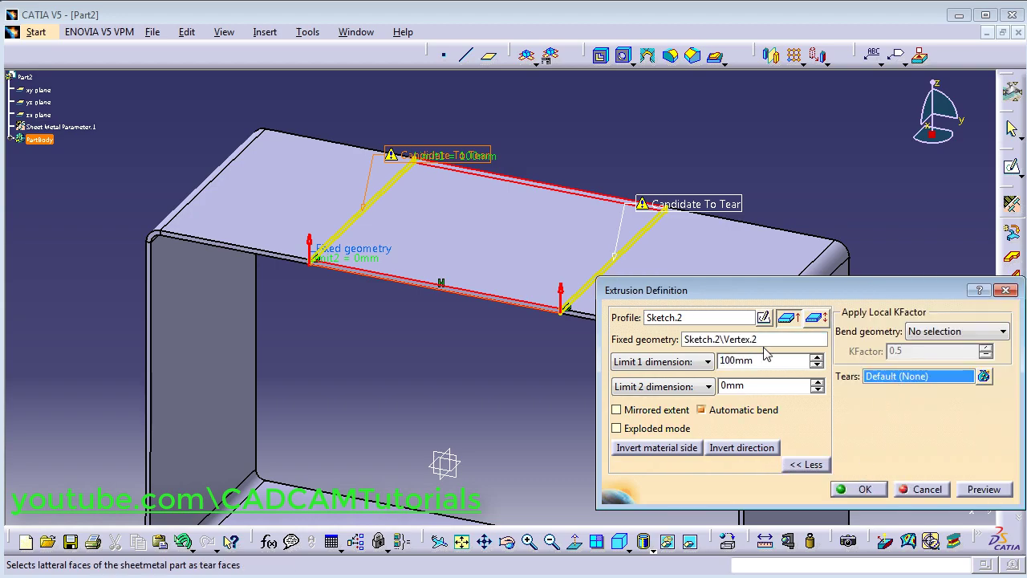
middle_click_drag(345, 246, 590, 337)
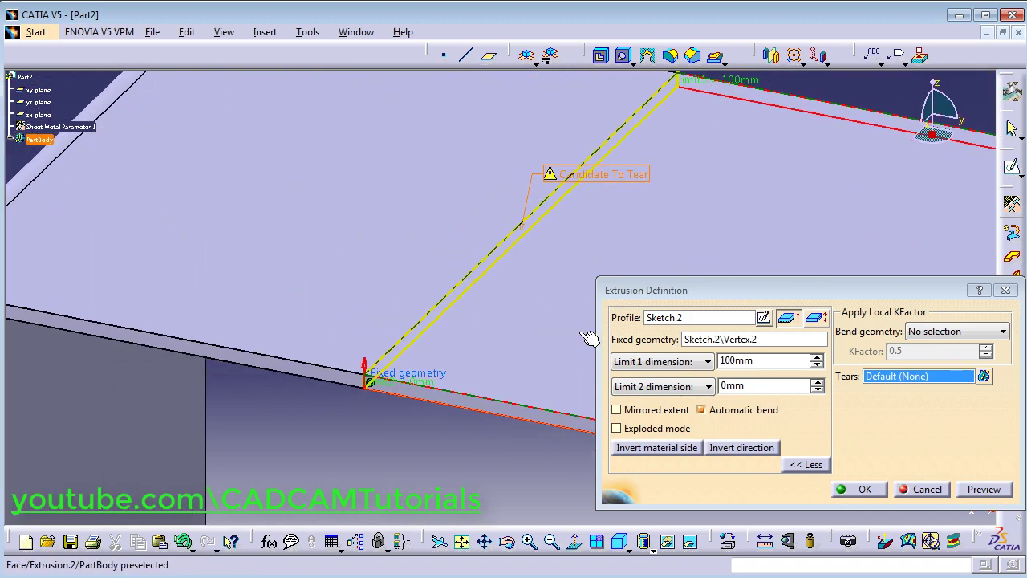
left_click(438, 327)
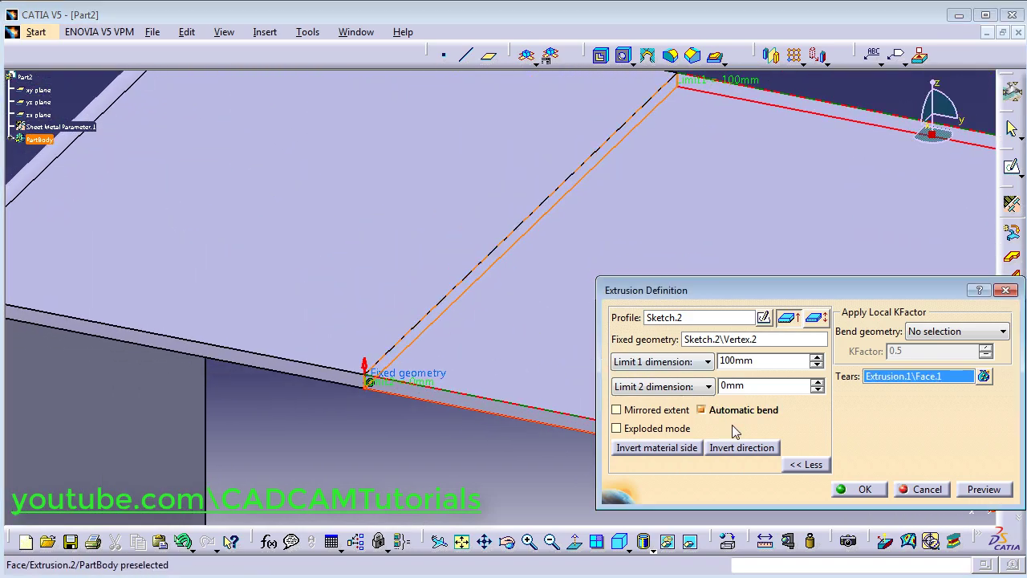
left_click(991, 493)
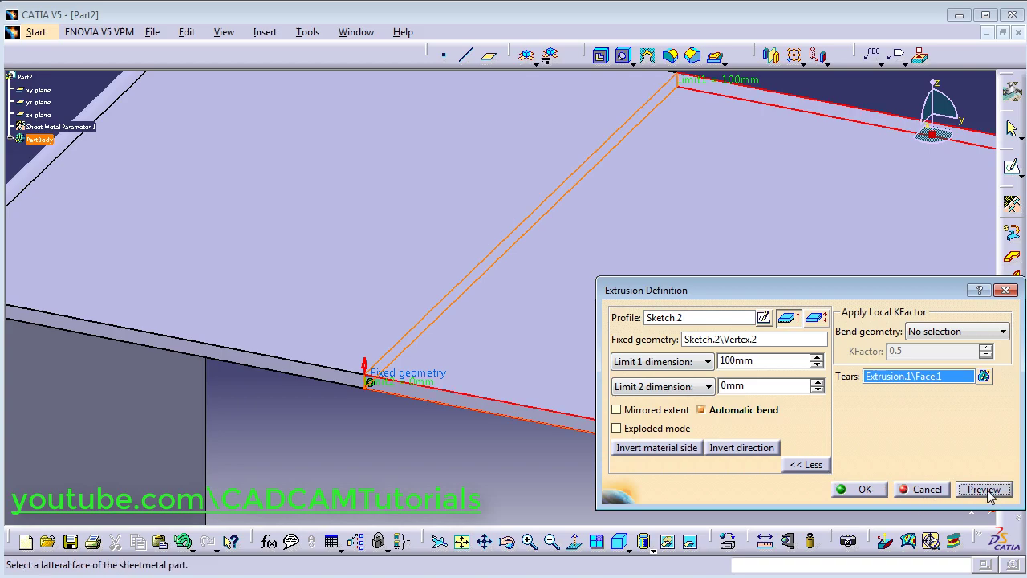
middle_click_drag(488, 298, 273, 282, "ctrl")
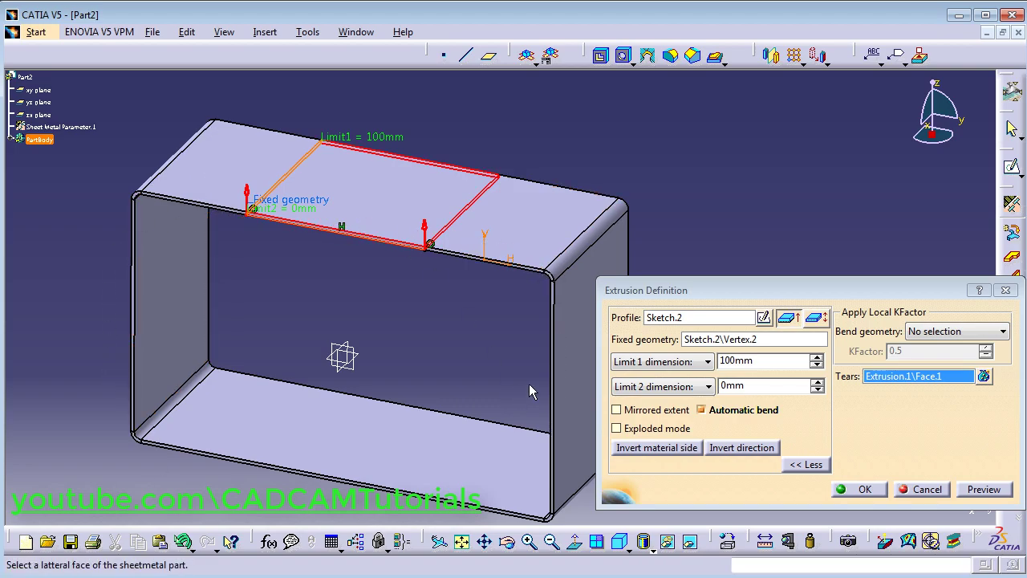
left_click(865, 492)
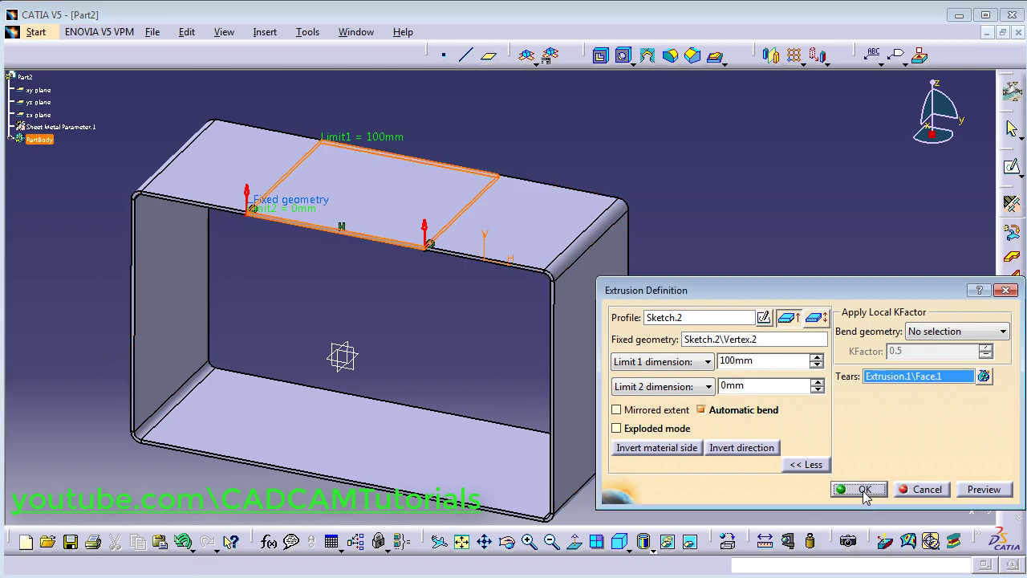
Unfold Part2 to examine its whole flat pattern, fold it back, and fit the folded part in isometric view
left_click(529, 58)
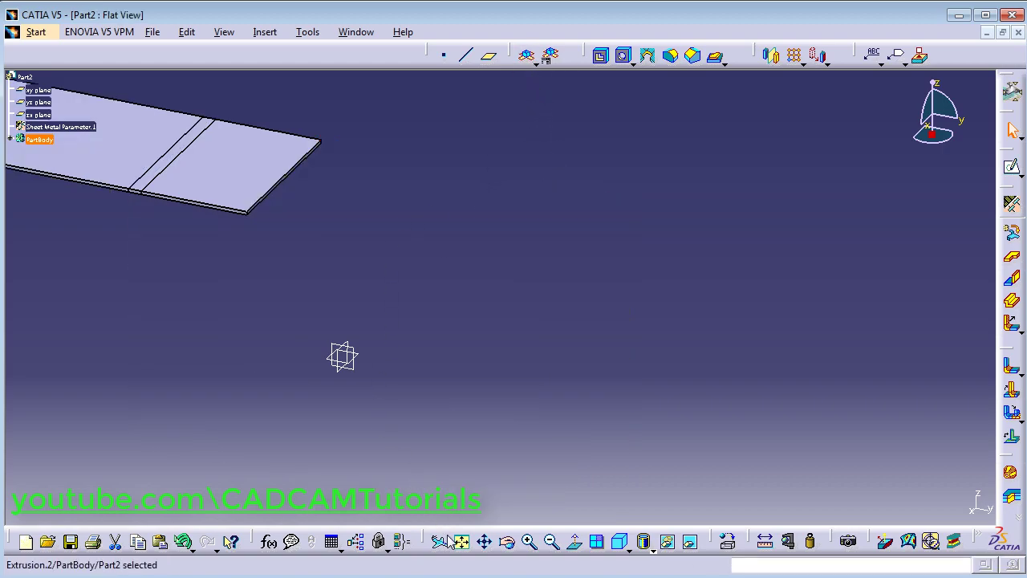
left_click(463, 543)
middle_click_drag(418, 220, 394, 131, "ctrl")
left_click(570, 131)
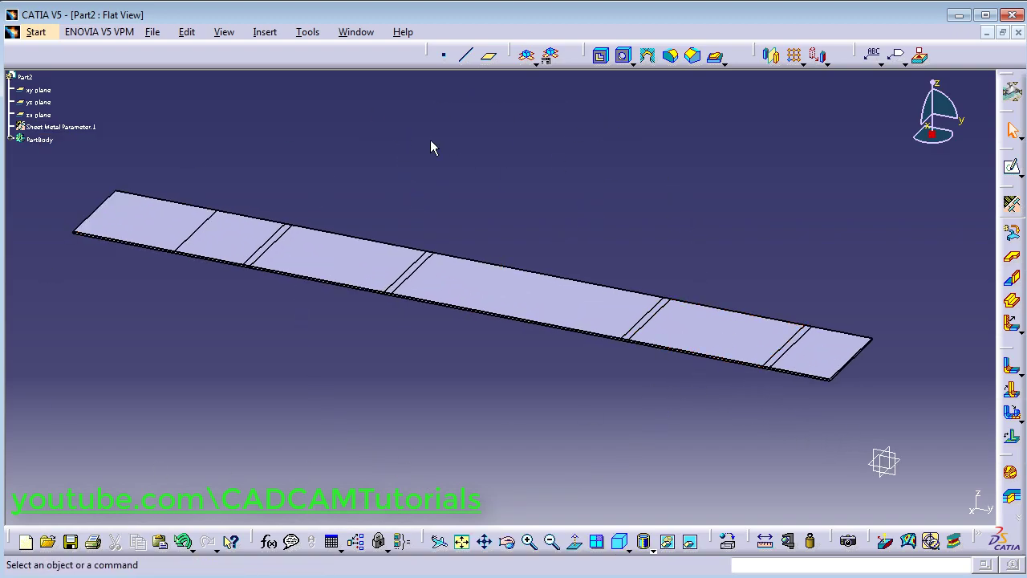
left_click(528, 57)
left_click(616, 551)
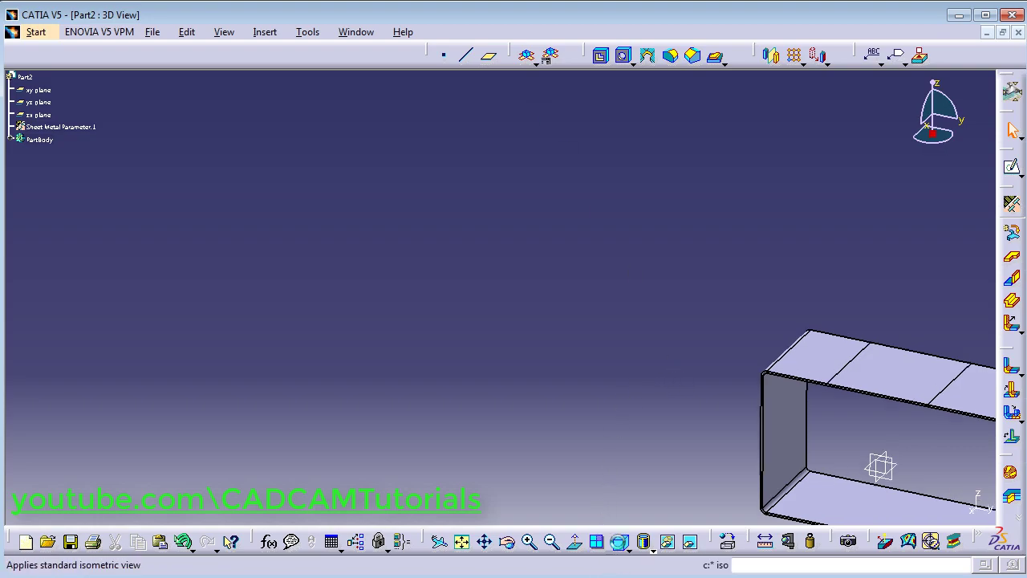
left_click(461, 542)
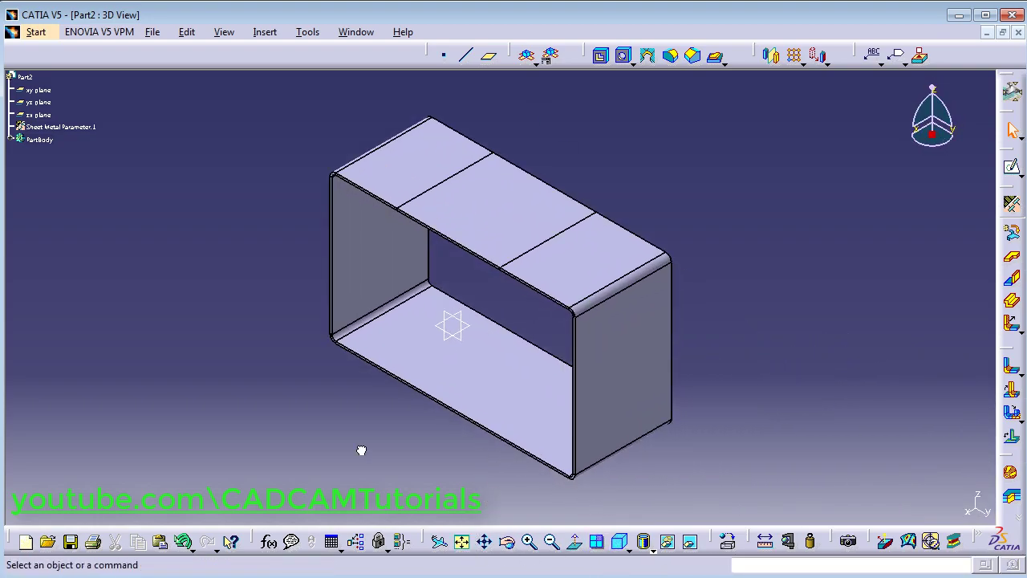
Switch to Part1, unfold it to examine its flat pattern, and return it to the folded 3D view
left_click(358, 33)
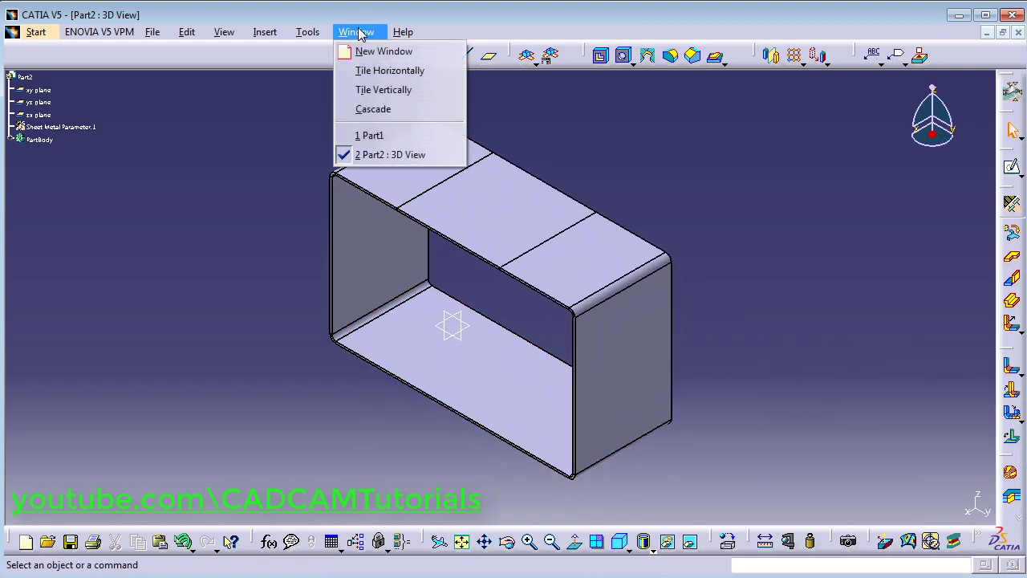
left_click(371, 136)
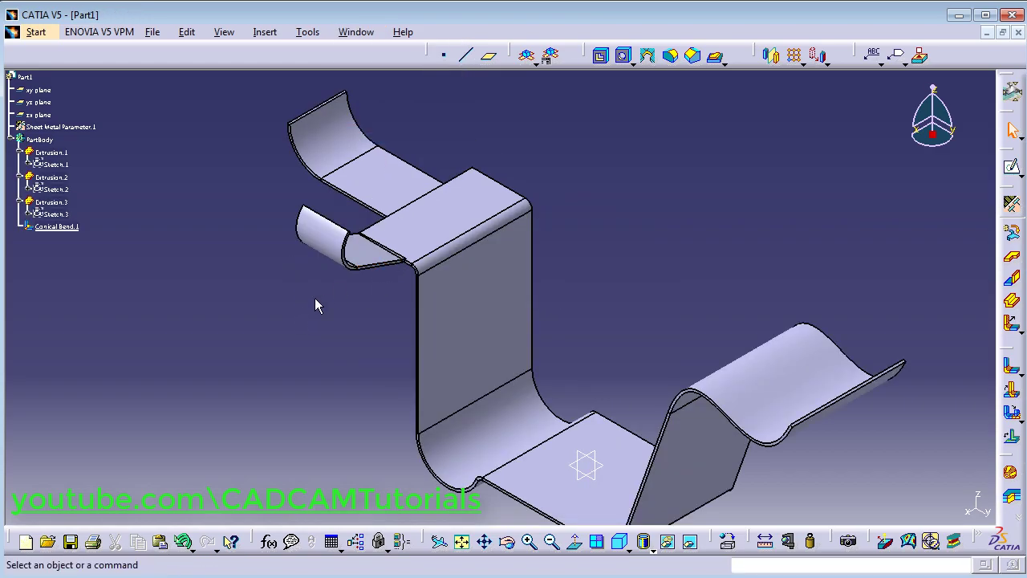
middle_click_drag(317, 305, 255, 315)
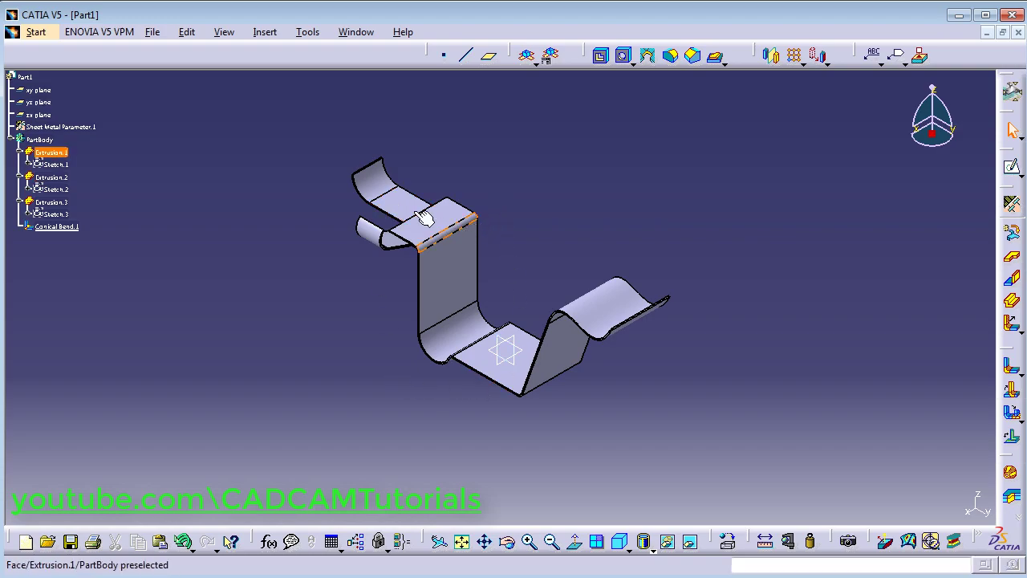
left_click(528, 57)
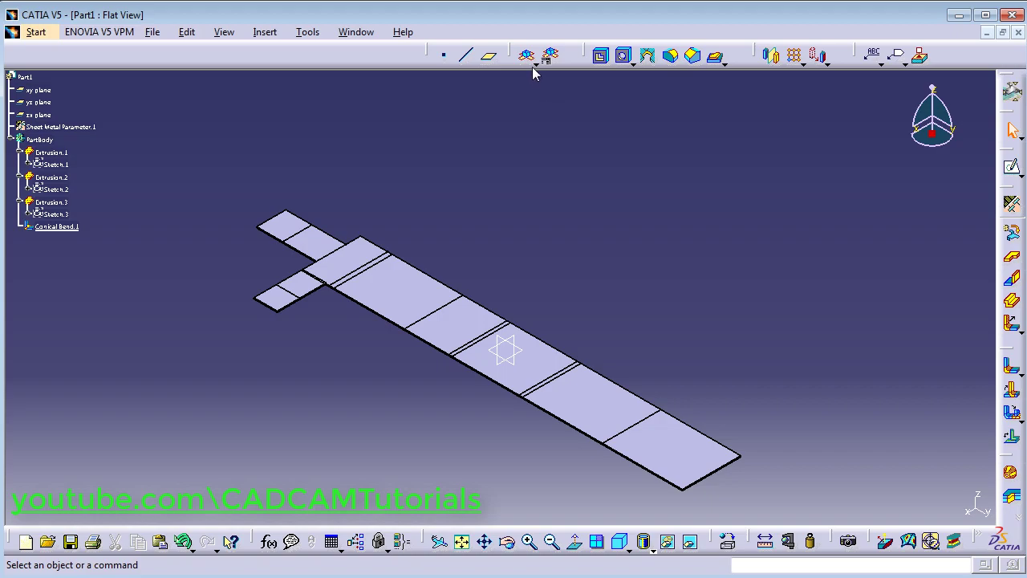
left_click(530, 64)
middle_click_drag(465, 305, 571, 300)
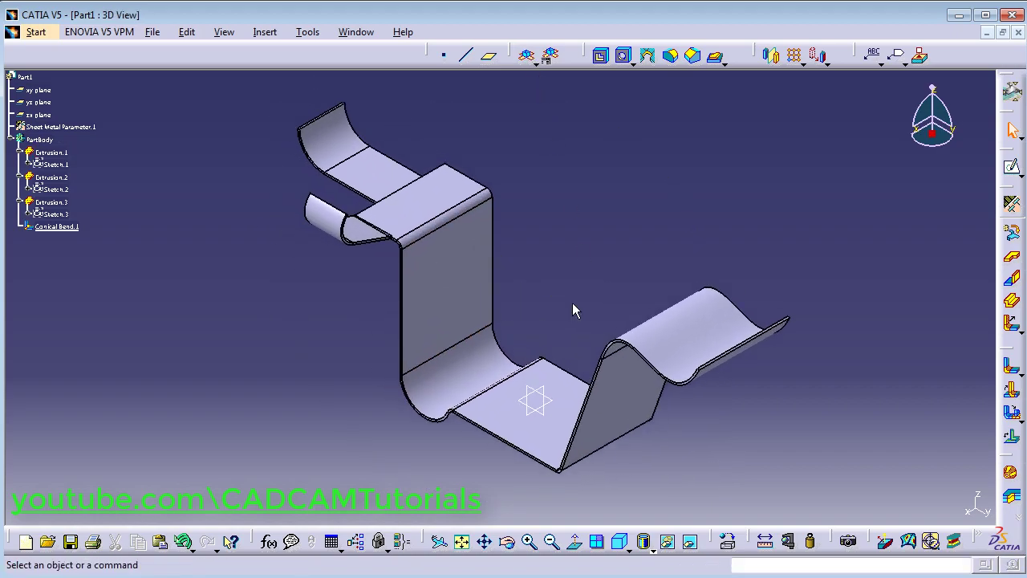